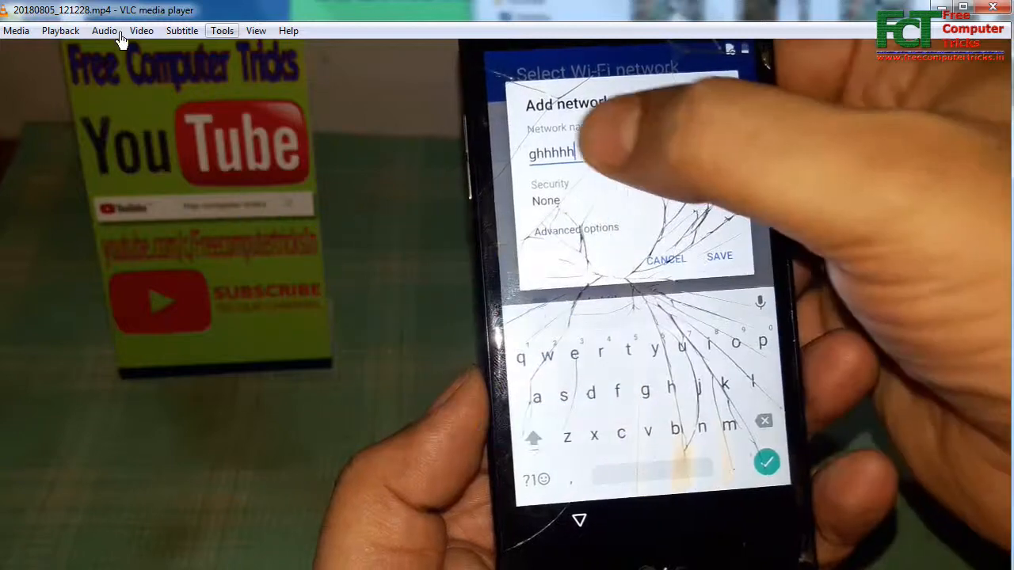
Step: Take a snapshot of the current video frame and close the snapshot's preview in Windows Photo Viewer
left_click(140, 32)
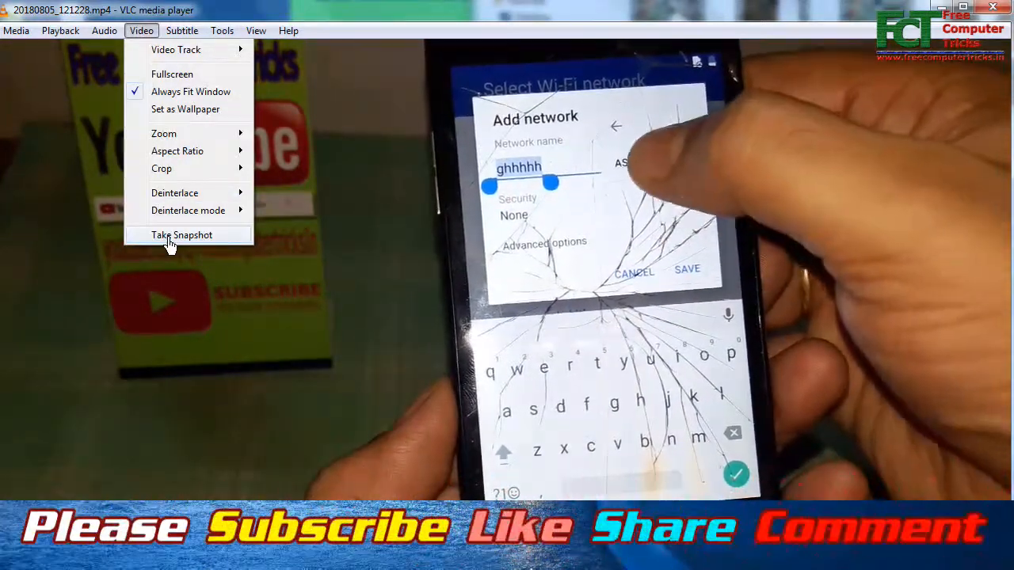
left_click(170, 238)
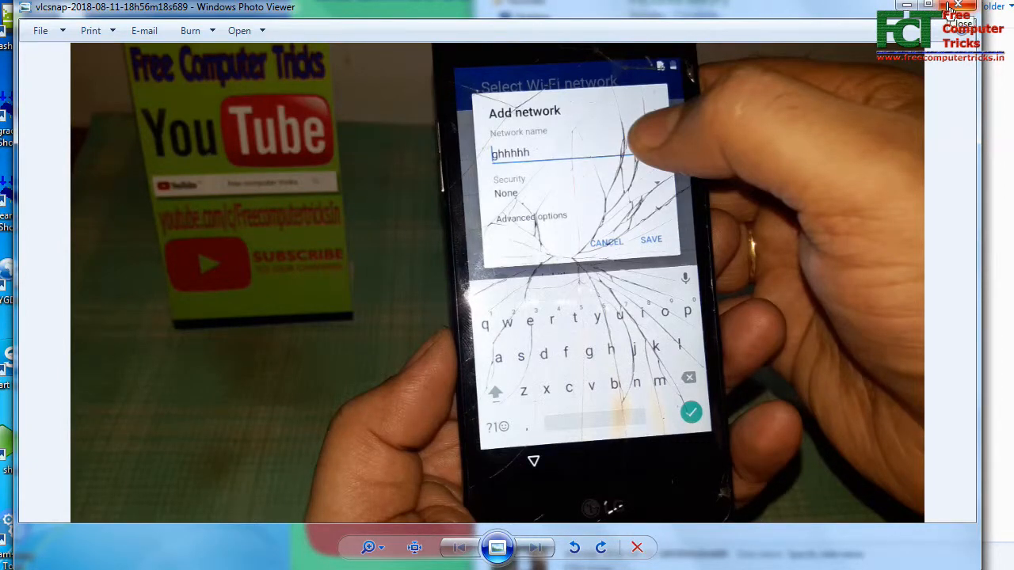
left_click(950, 7)
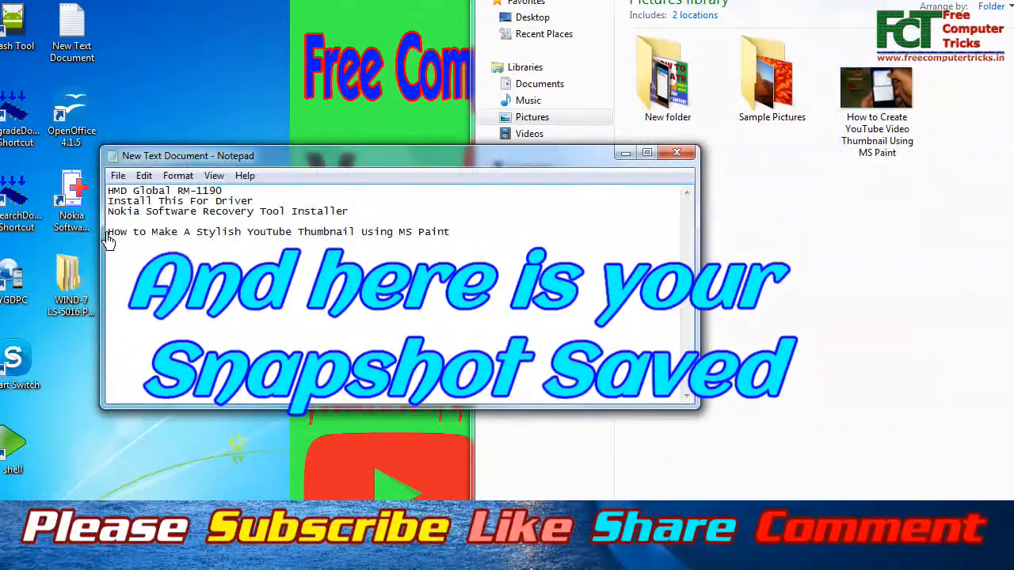
Step: Copy the last line of the Notepad document and rename the snapshot "How to Make A Stylish YouTube Thumbnail Using MS Paint" with it
left_click_drag(109, 232, 452, 232)
key("ctrl+c")
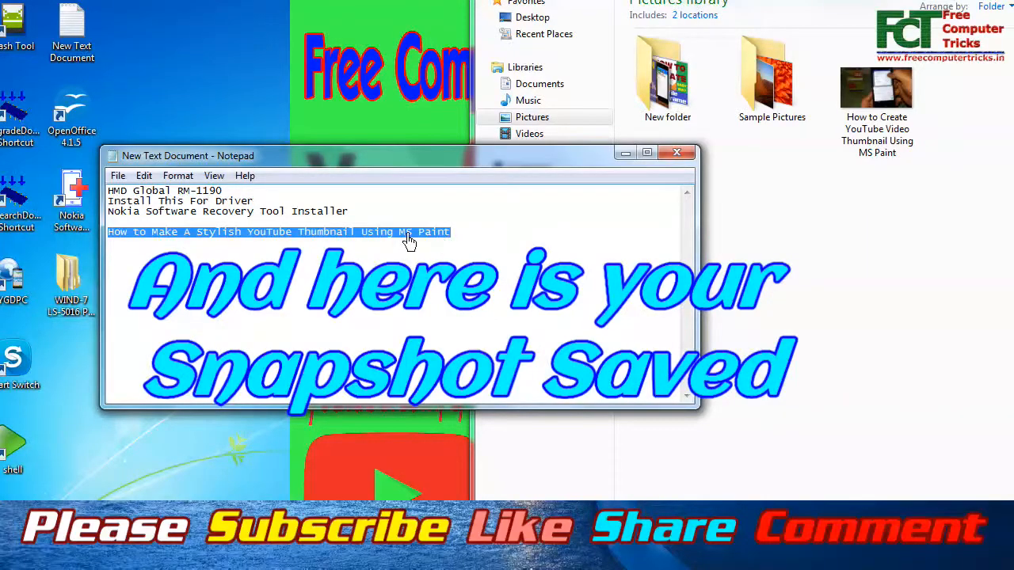
left_click(677, 153)
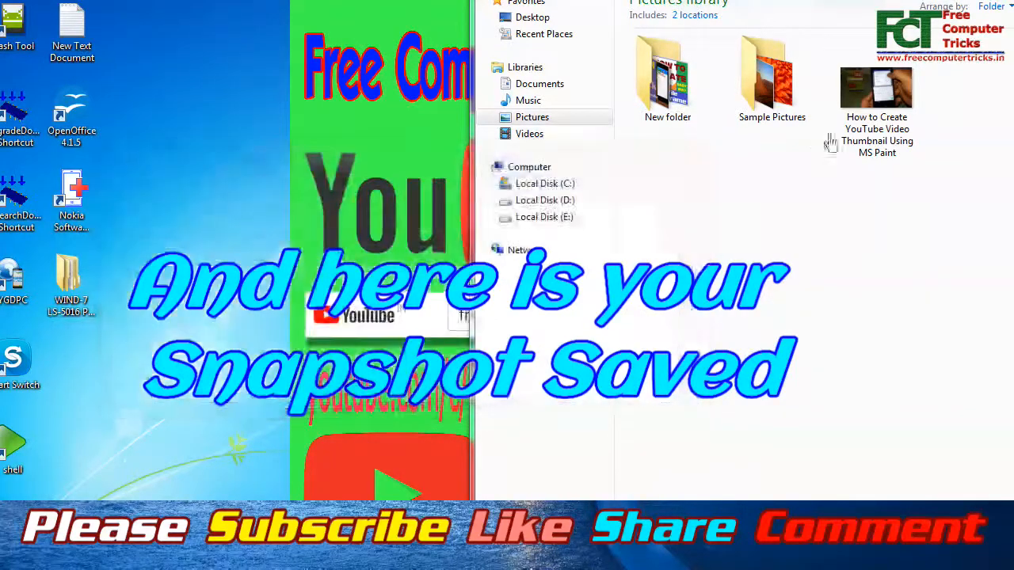
left_click(875, 146)
key("ctrl+v")
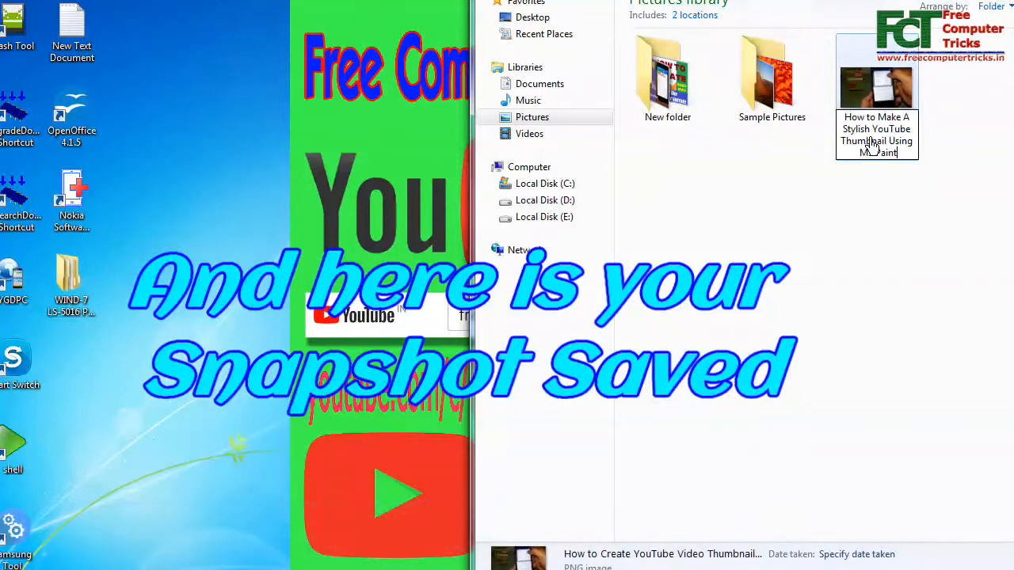
left_click(864, 200)
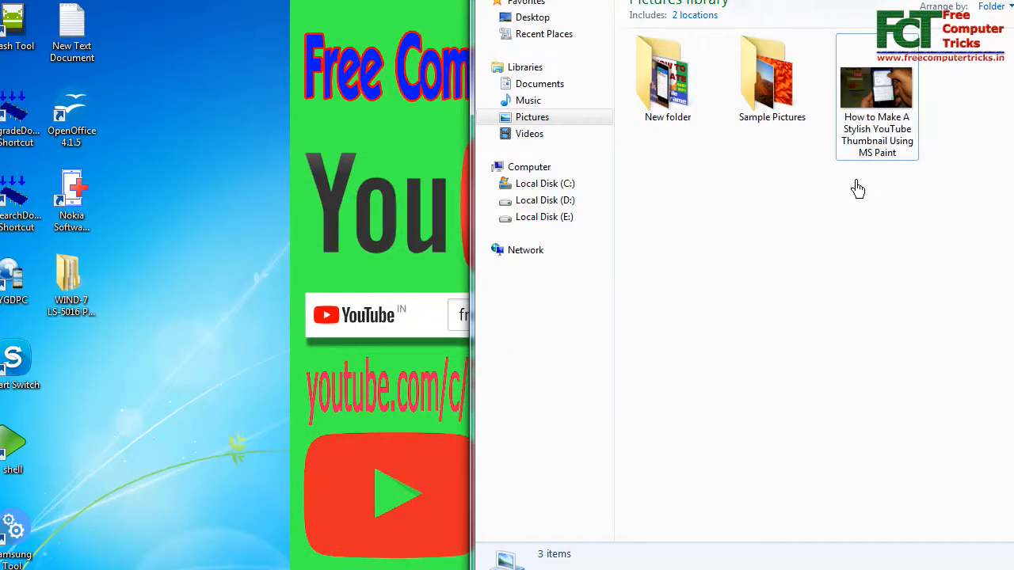
Step: Open the renamed snapshot from the Pictures library for editing in Paint
mouse_move(866, 111)
right_click(866, 111)
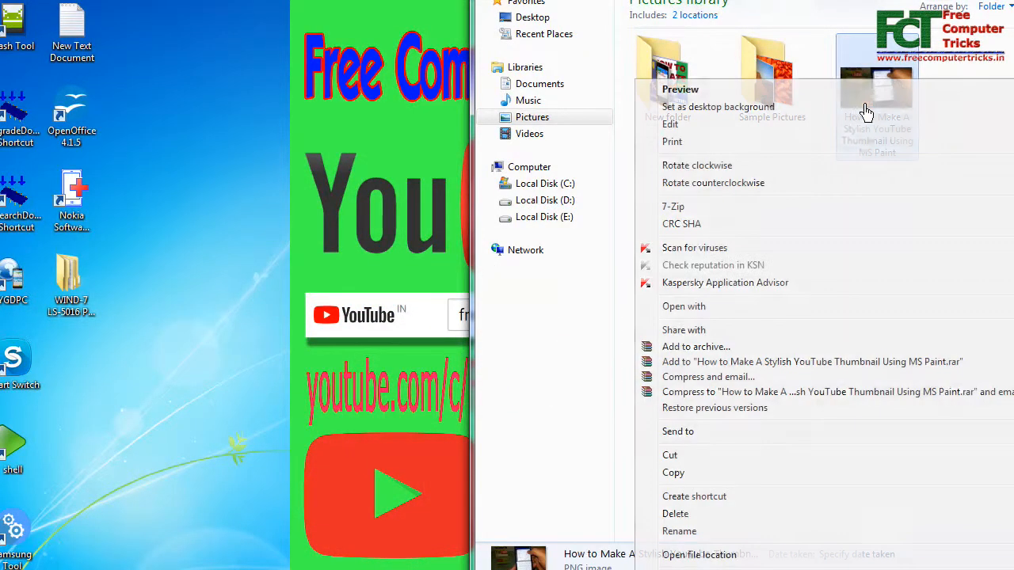
left_click(755, 128)
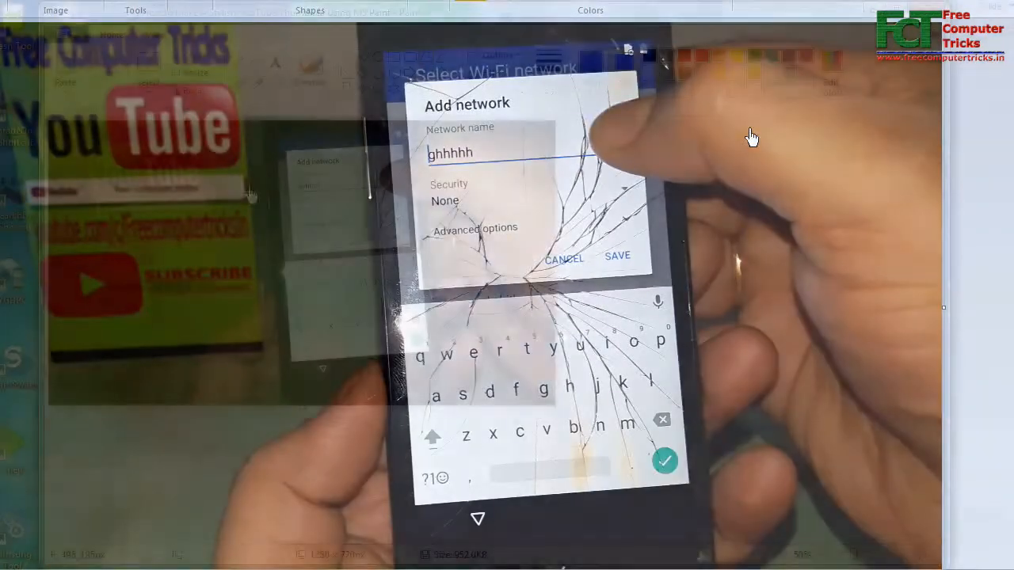
Step: Cut out a rectangular area of about 577 × 717 px around the phone and place it at the picture's right side
left_click(150, 70)
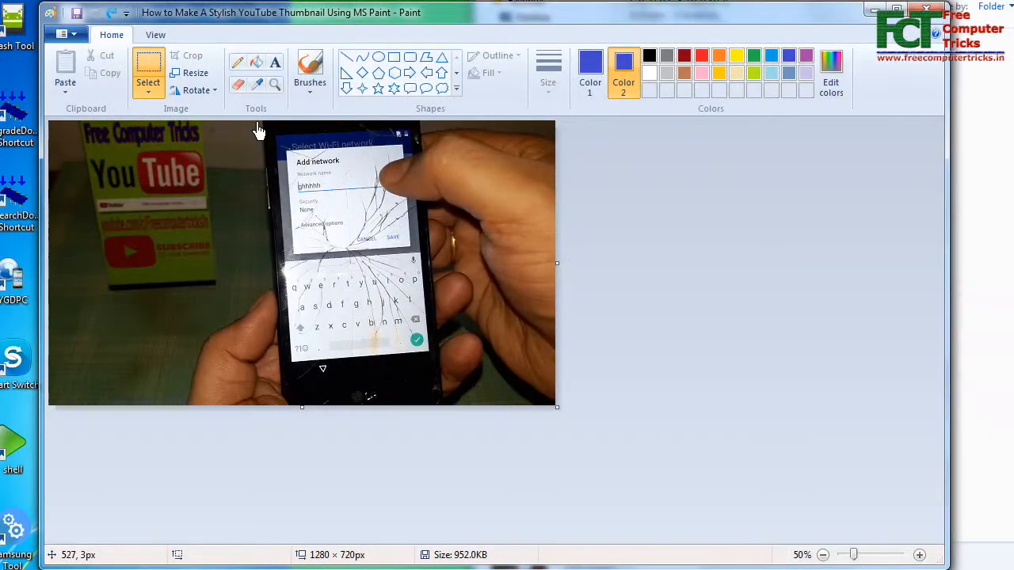
mouse_move(265, 136)
left_mouse_down()
mouse_move(519, 422)
mouse_move(485, 415)
left_mouse_up()
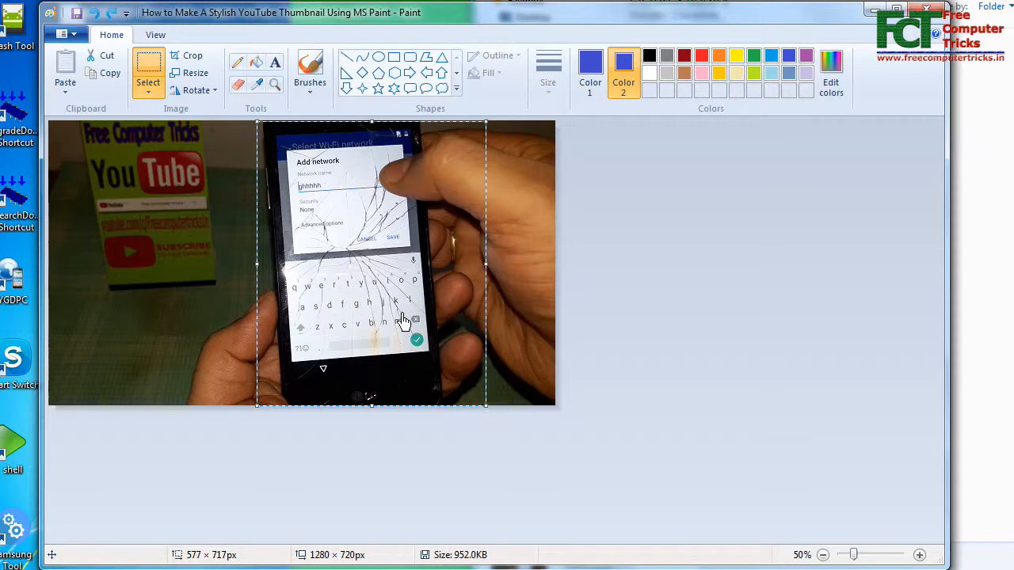
key("Delete")
key("ctrl+v")
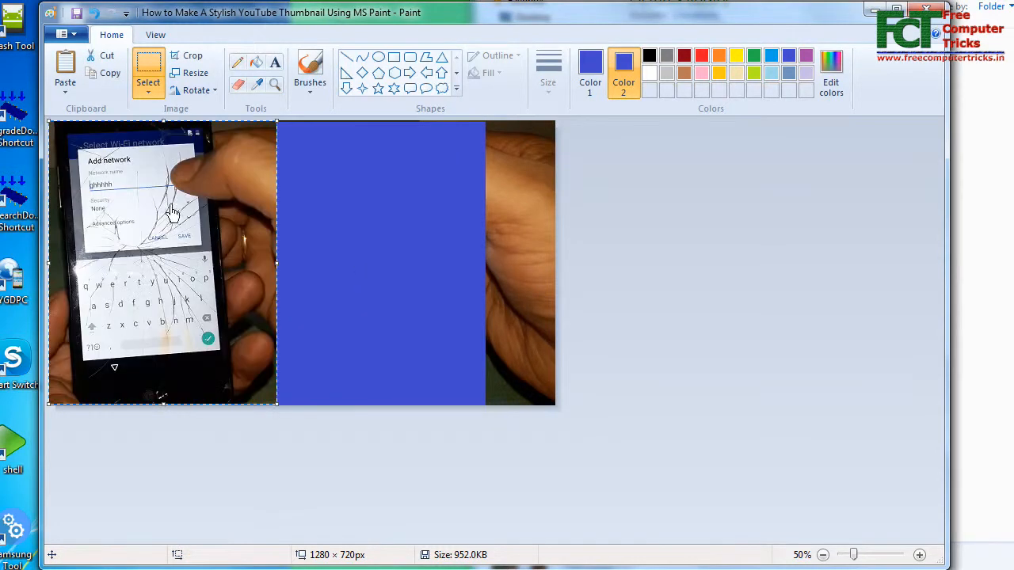
left_click_drag(156, 218, 468, 218)
left_click(509, 473)
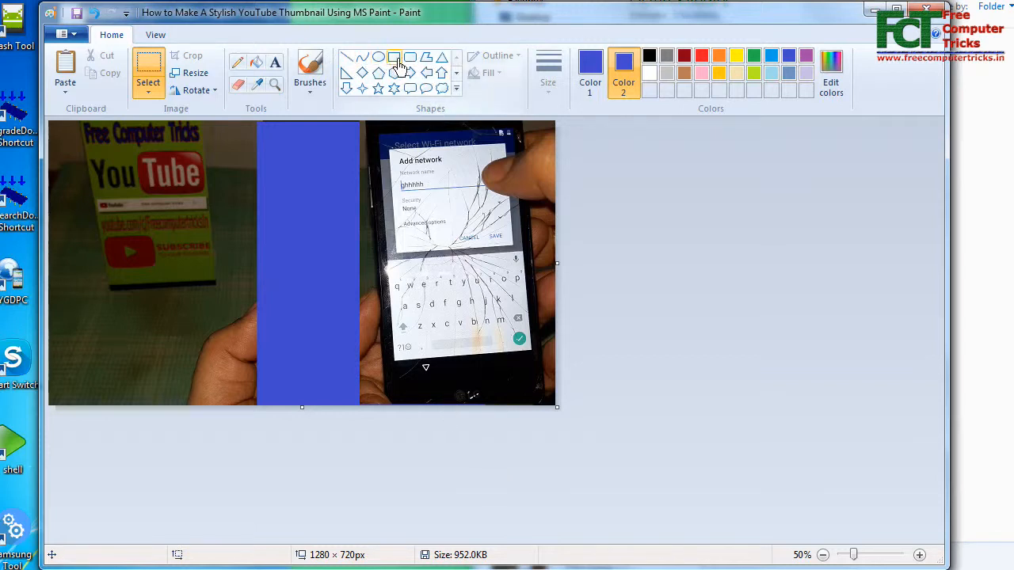
Step: Cover the picture beside the phone with a solid blue polygon, enlarged to about 891 × 823 px, with a slanted edge along the phone
left_click(424, 61)
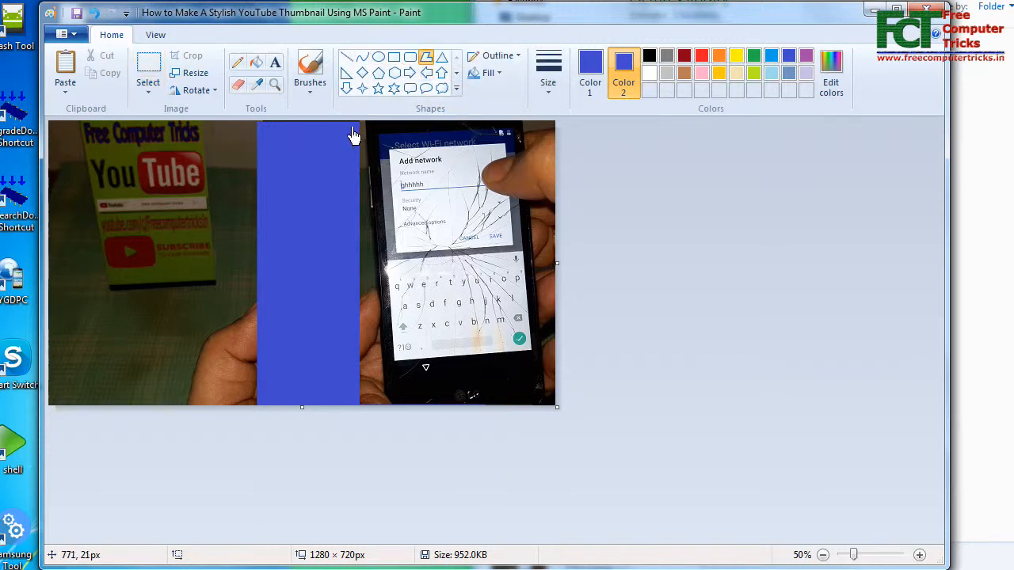
left_click_drag(358, 129, 377, 407)
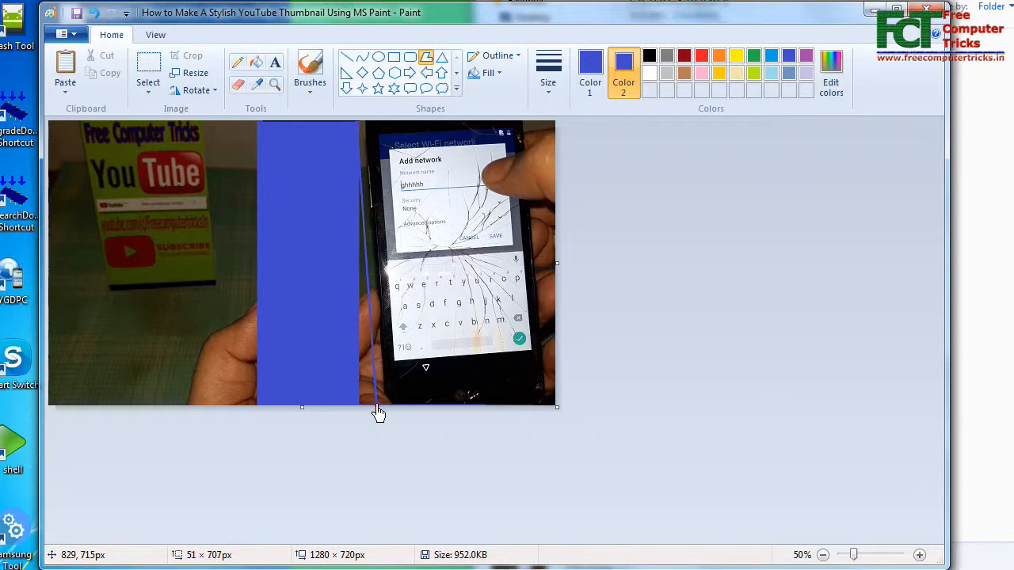
left_click(57, 403)
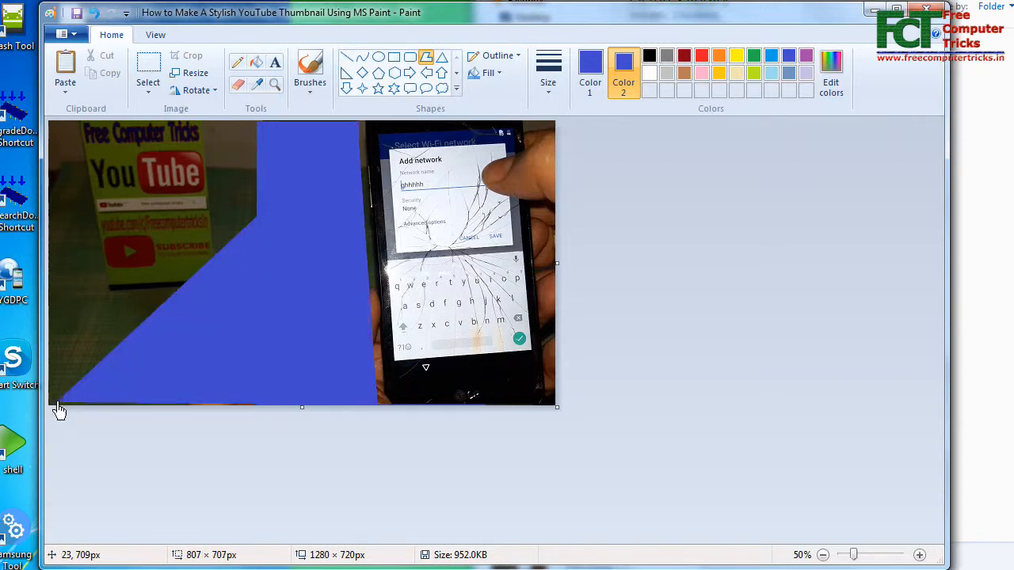
double_click(58, 124)
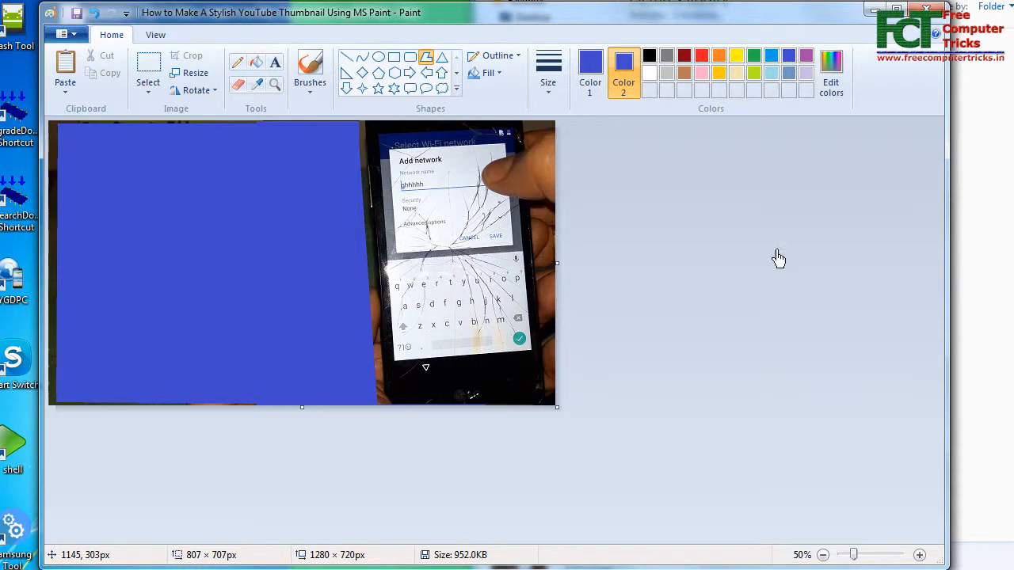
left_click_drag(265, 299, 256, 264)
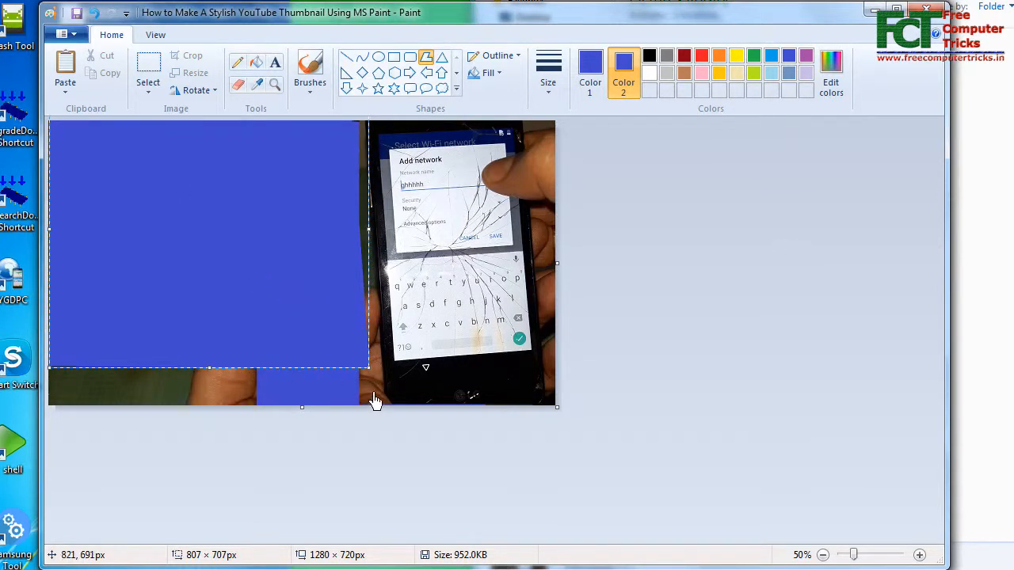
left_click_drag(369, 369, 404, 424)
left_click_drag(314, 298, 315, 300)
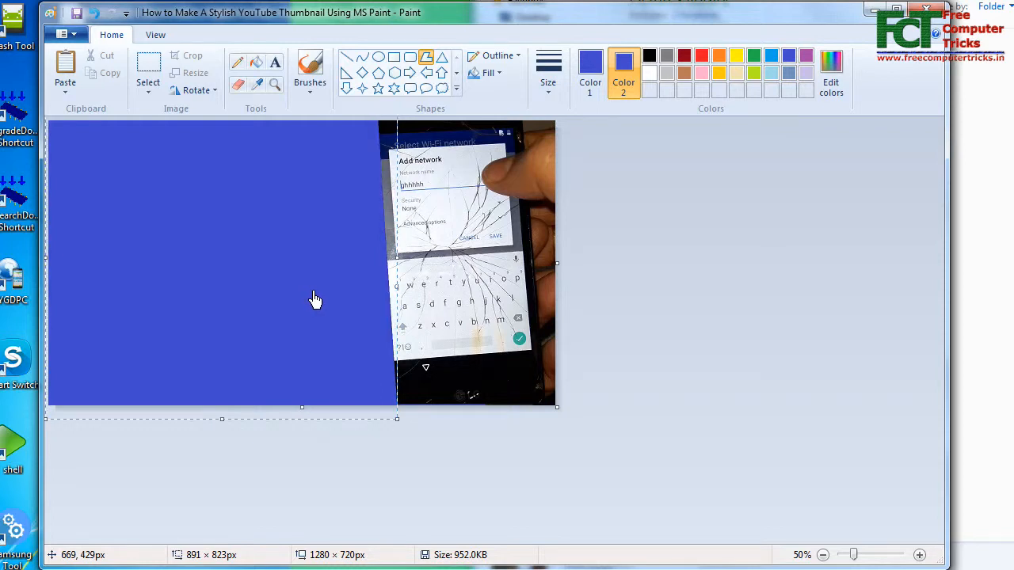
left_click(736, 294)
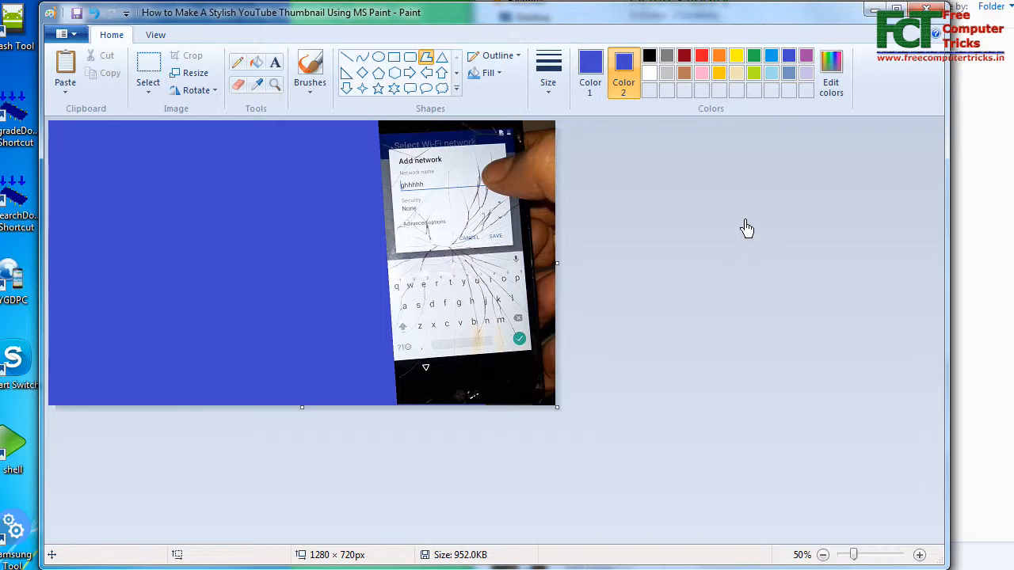
Step: Set Color 1 to white and activate the Text tool
left_click(590, 73)
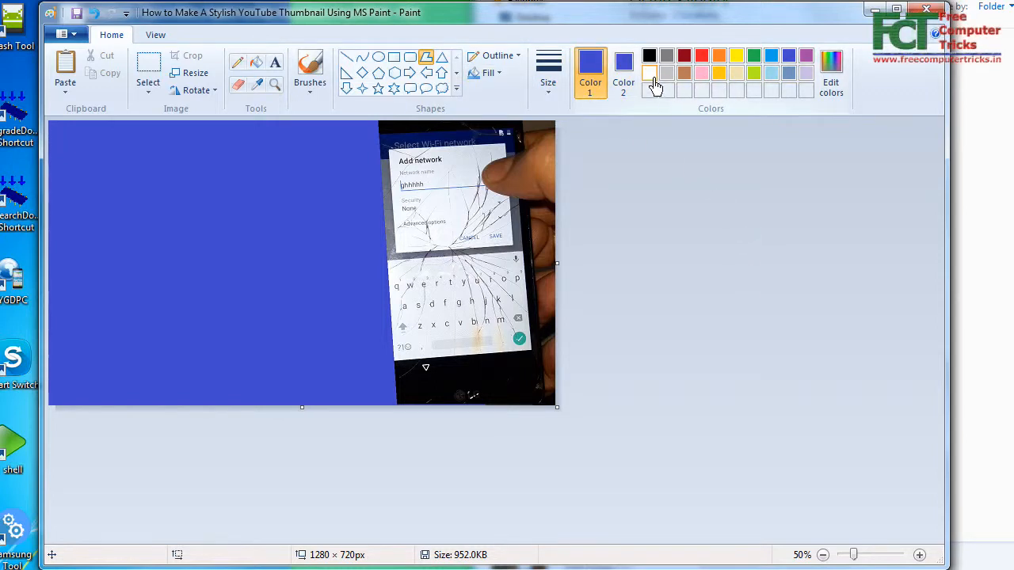
left_click(649, 76)
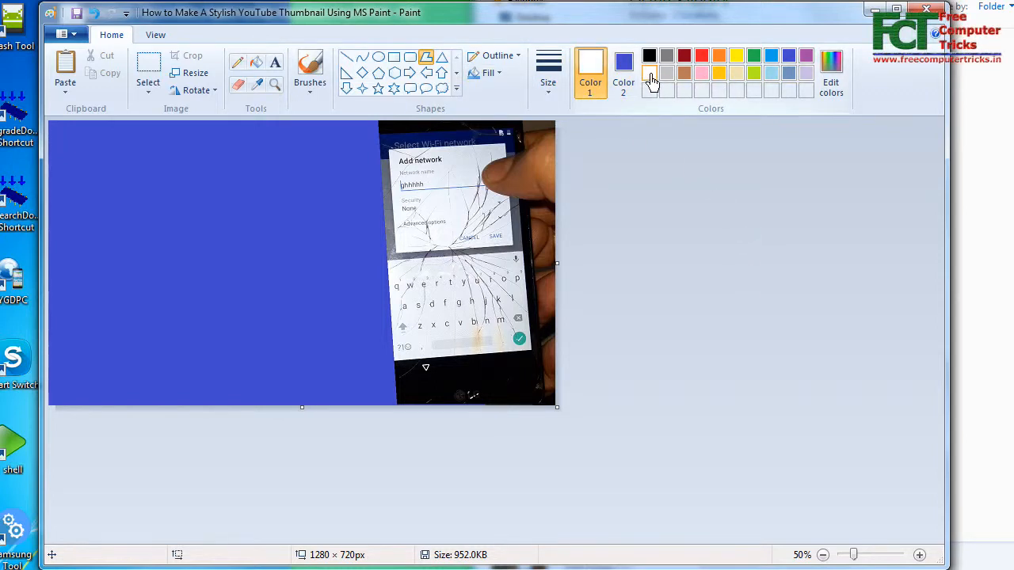
left_click(274, 64)
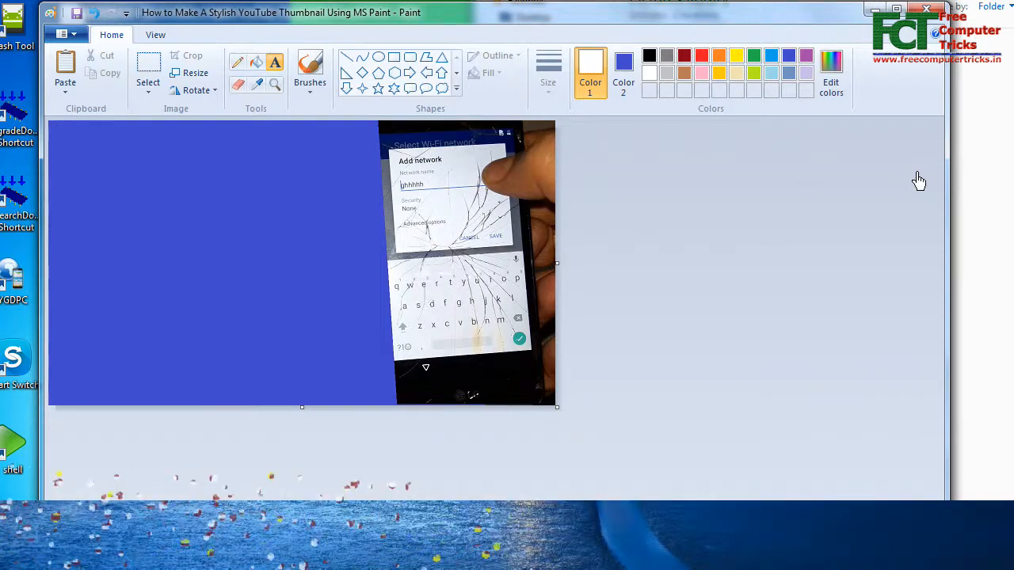
Step: Save the picture and copy the words "How to Make" from its file name in the Pictures library
left_click(962, 182)
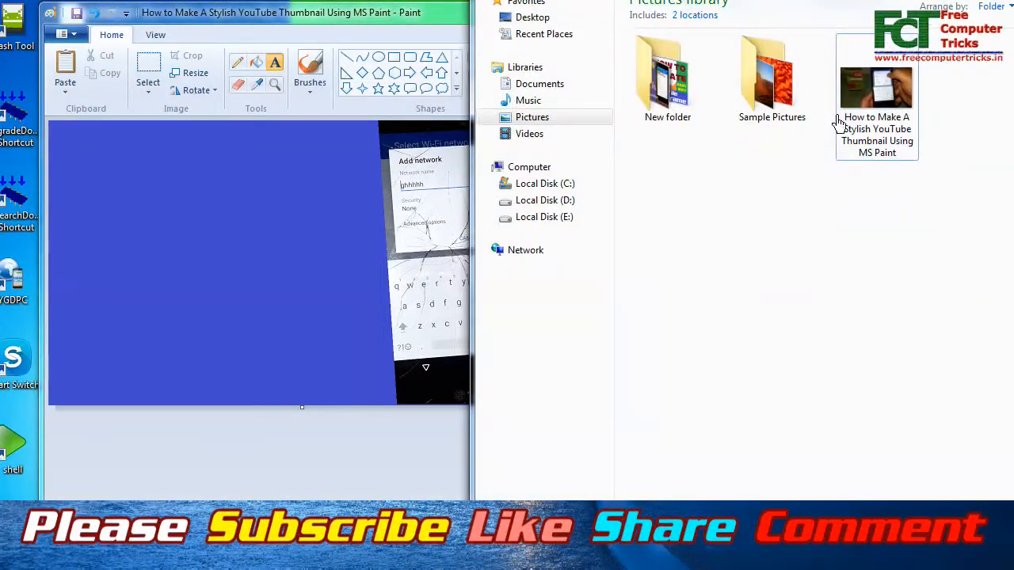
left_click(414, 24)
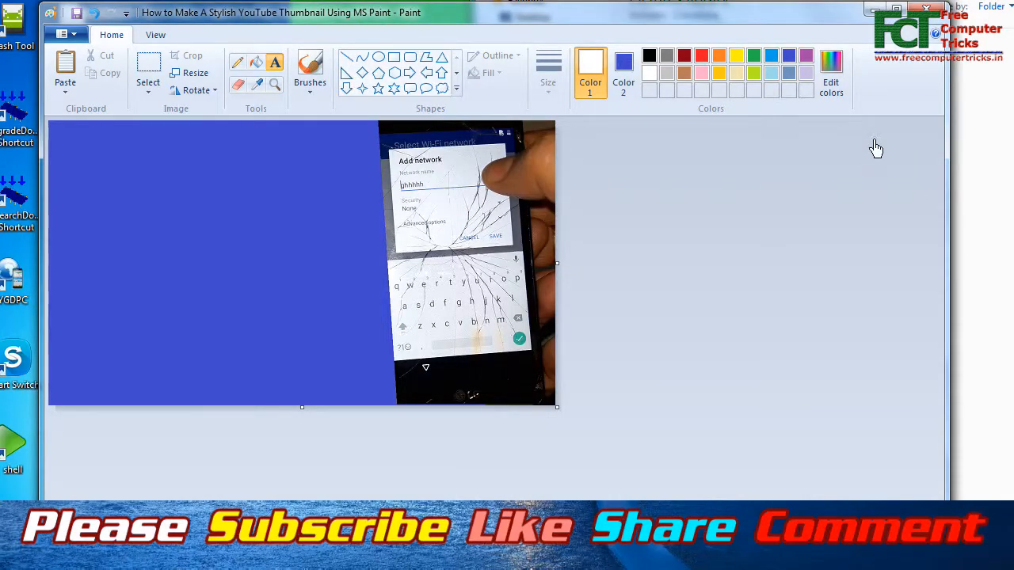
left_click(986, 156)
left_click(906, 141)
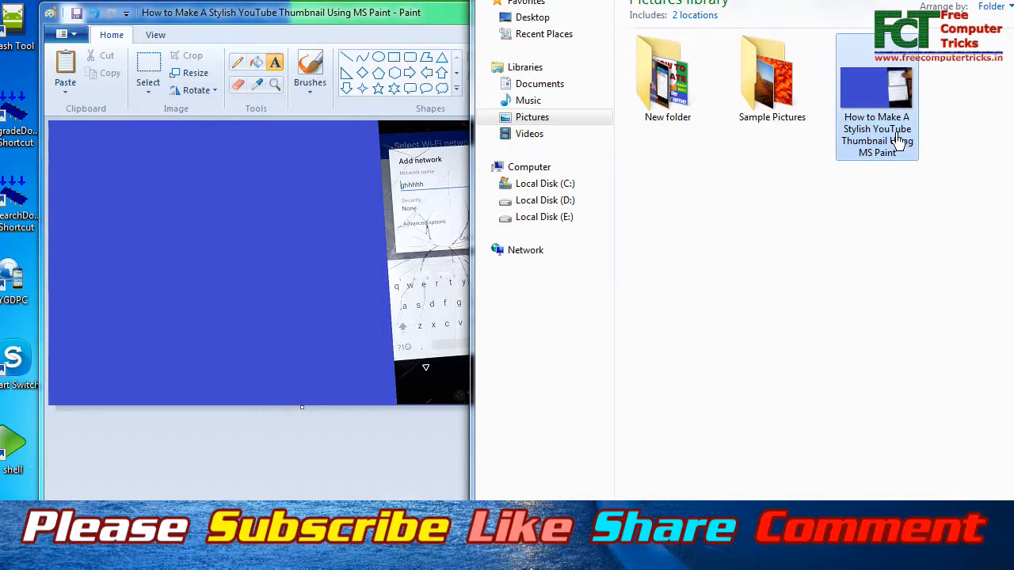
left_click(900, 141)
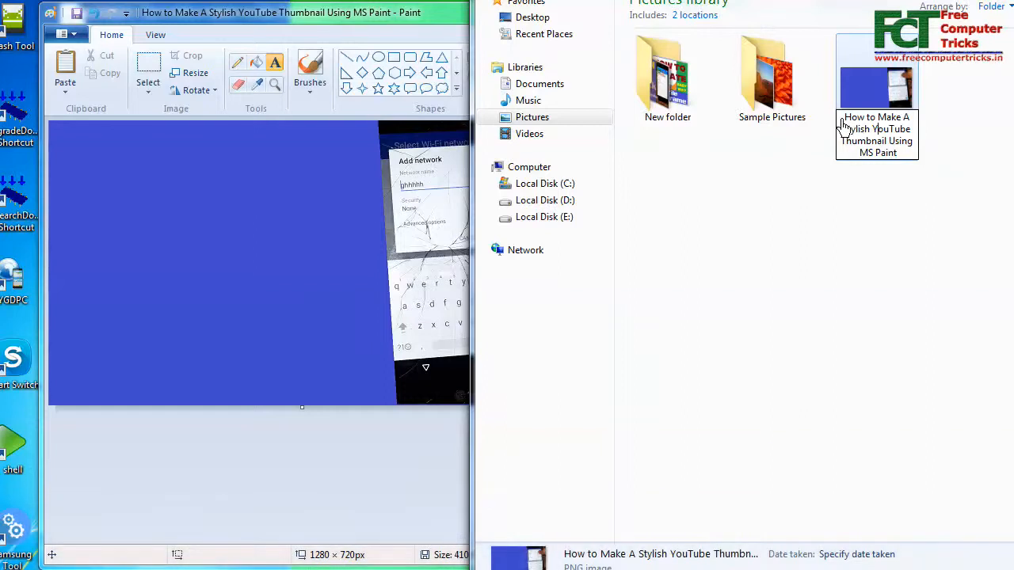
left_click_drag(844, 125, 899, 121)
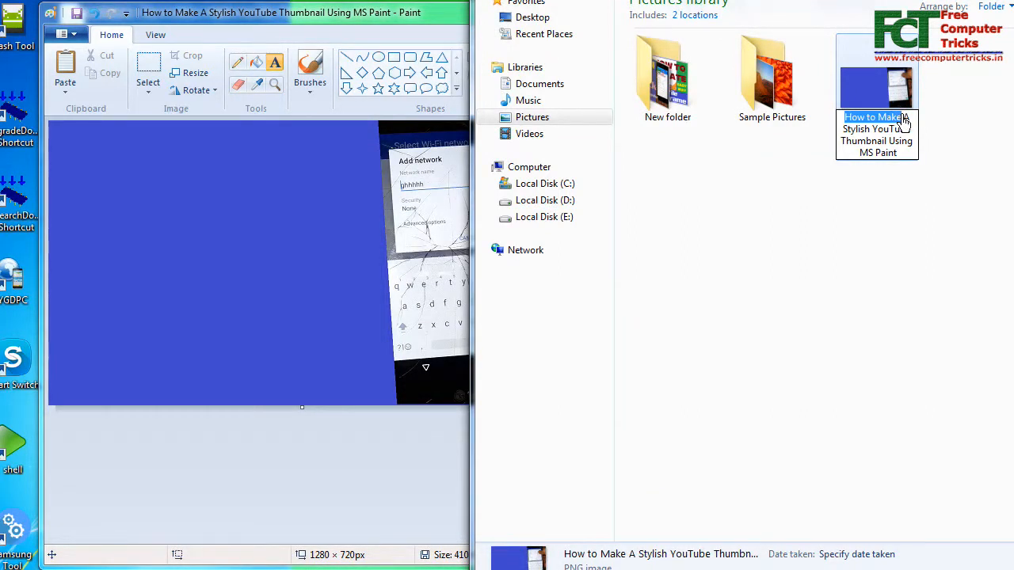
Step: Back in Paint, insert the text "How to Make" in the upper-left corner of the blue area
left_click(353, 14)
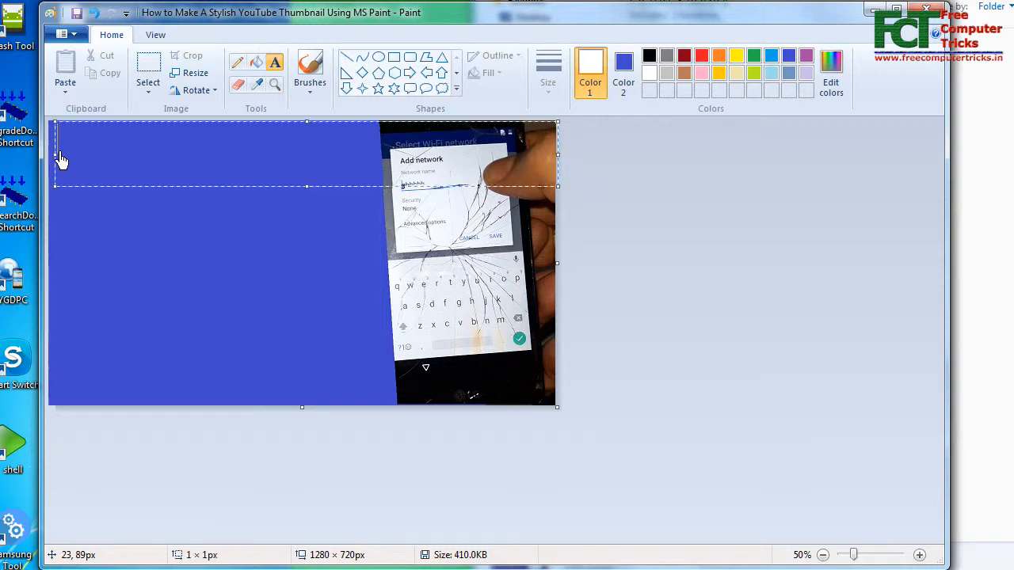
left_click(60, 162)
type("HOW TO MAKE")
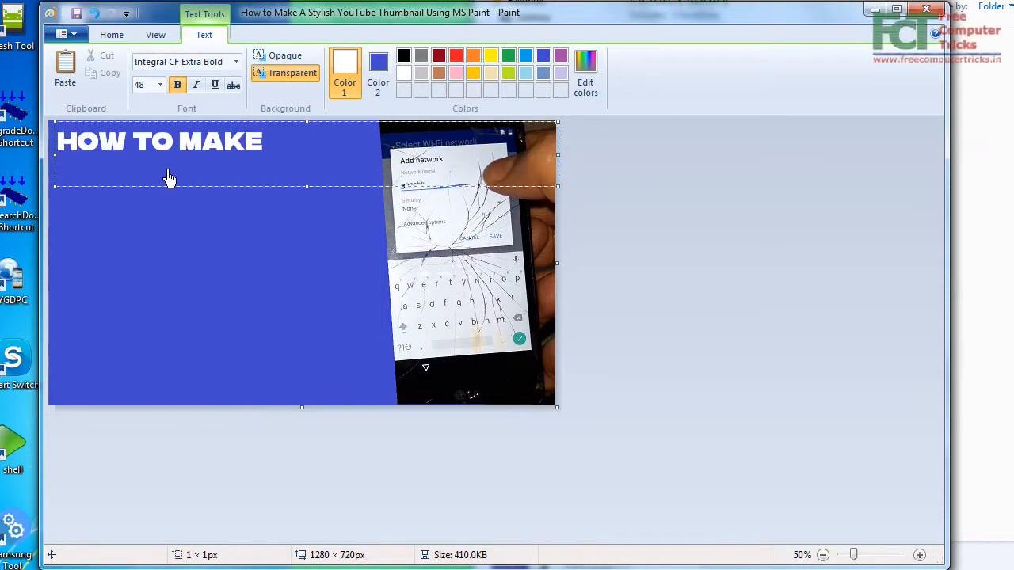
Step: Format the "How to Make" text in the Enter Sansman font at size 72
left_click_drag(278, 153, 55, 147)
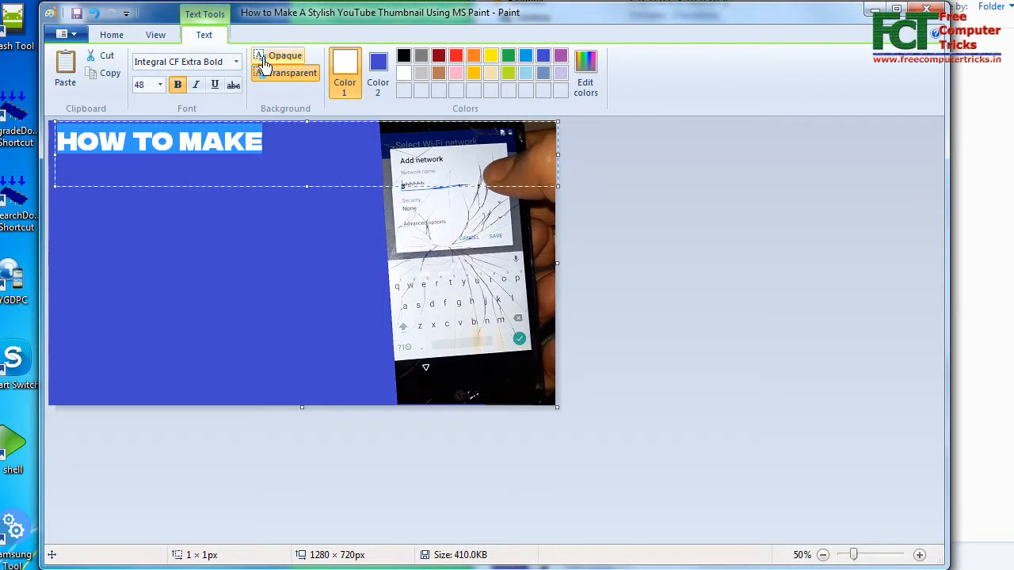
left_click(235, 61)
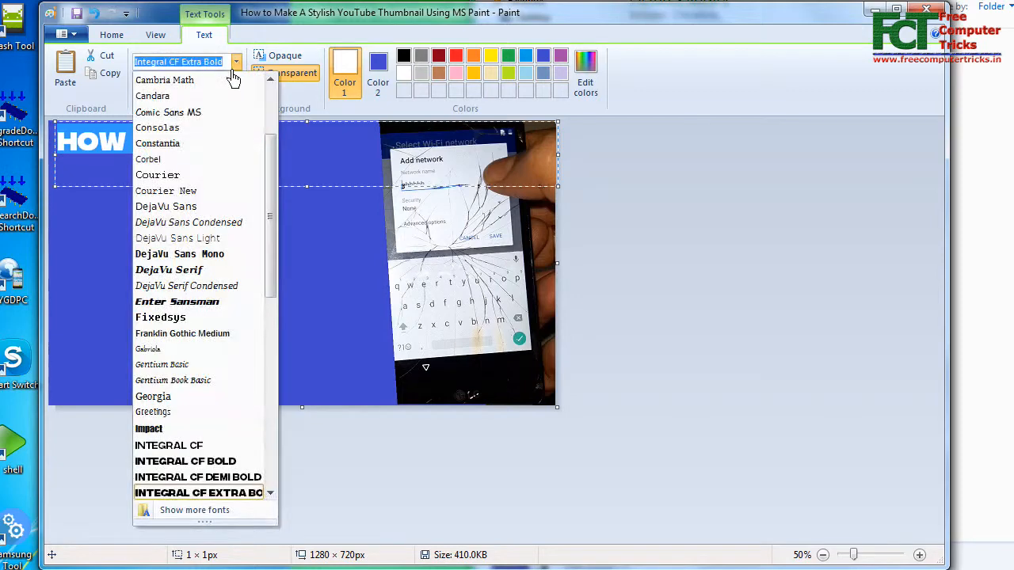
left_click(212, 309)
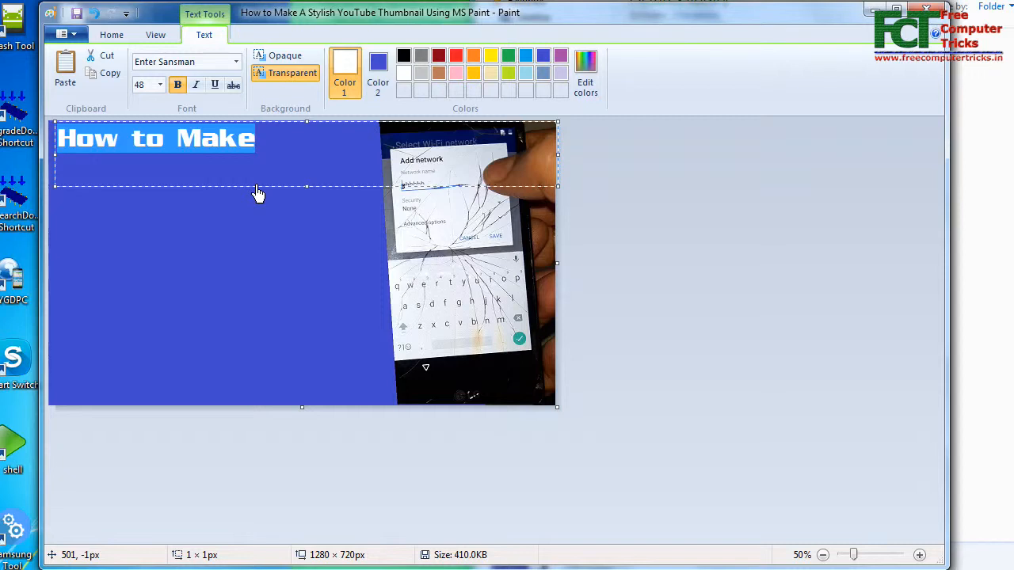
left_click(159, 85)
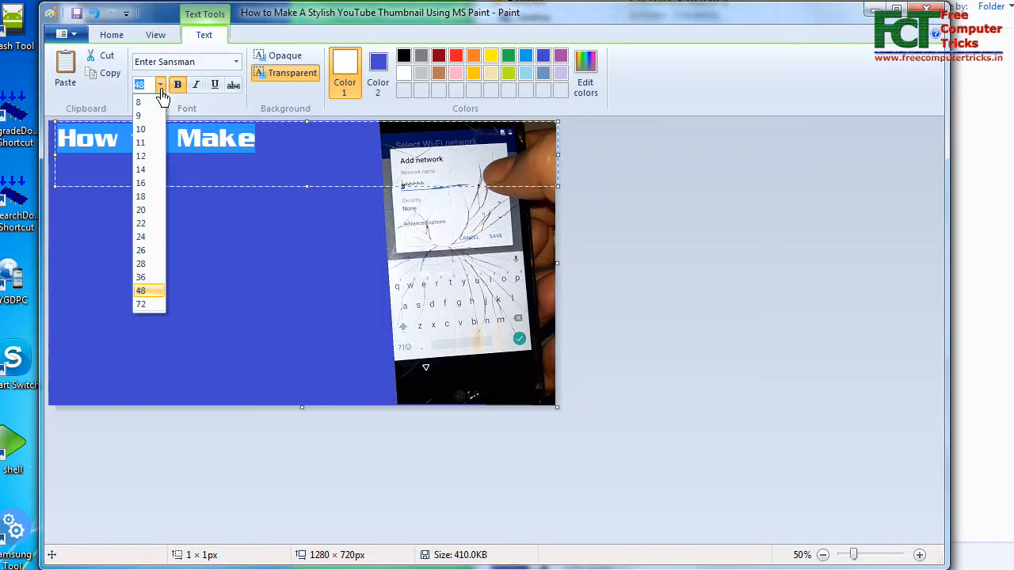
left_click(147, 307)
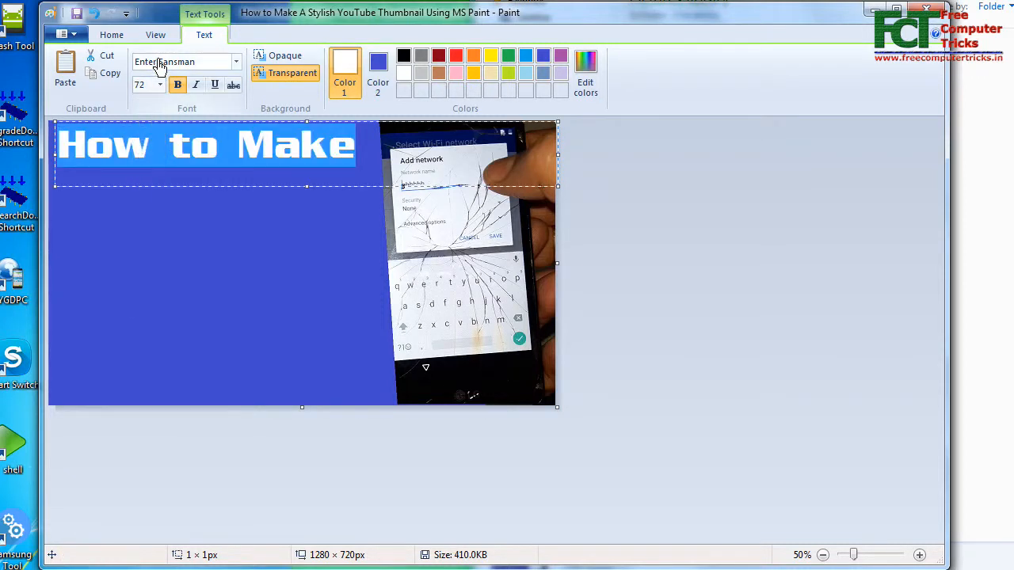
Step: Set the "How to Make" text to size 80, shift it slightly toward the canvas edge and commit it to the picture
left_click(156, 92)
type("80")
key("Return")
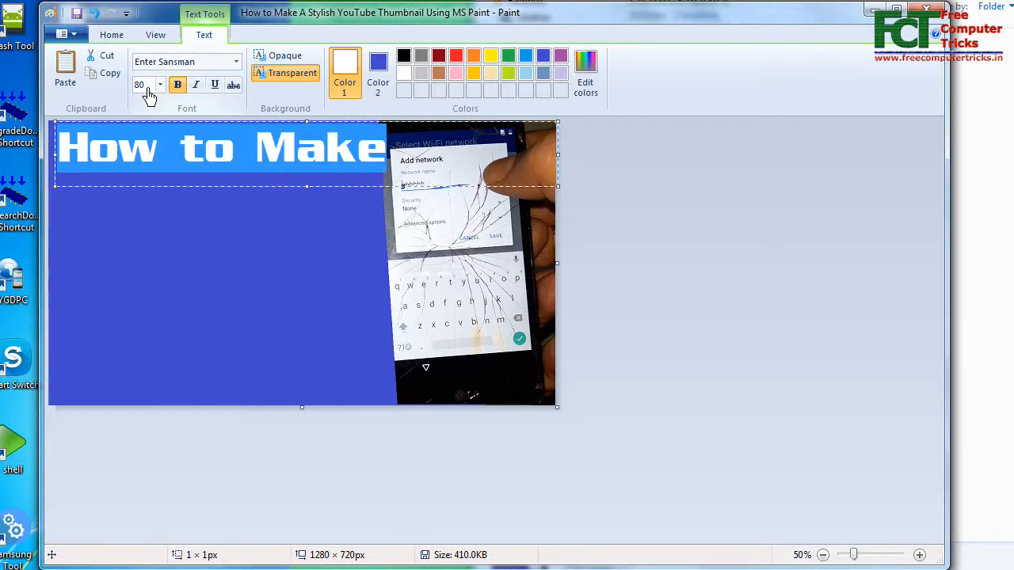
left_click(160, 138)
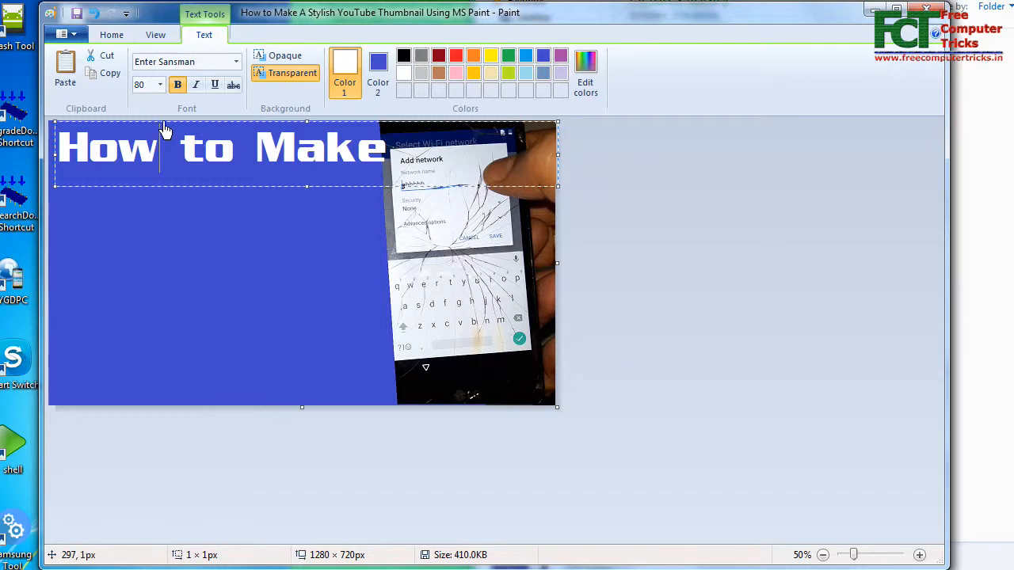
left_click_drag(165, 129, 161, 130)
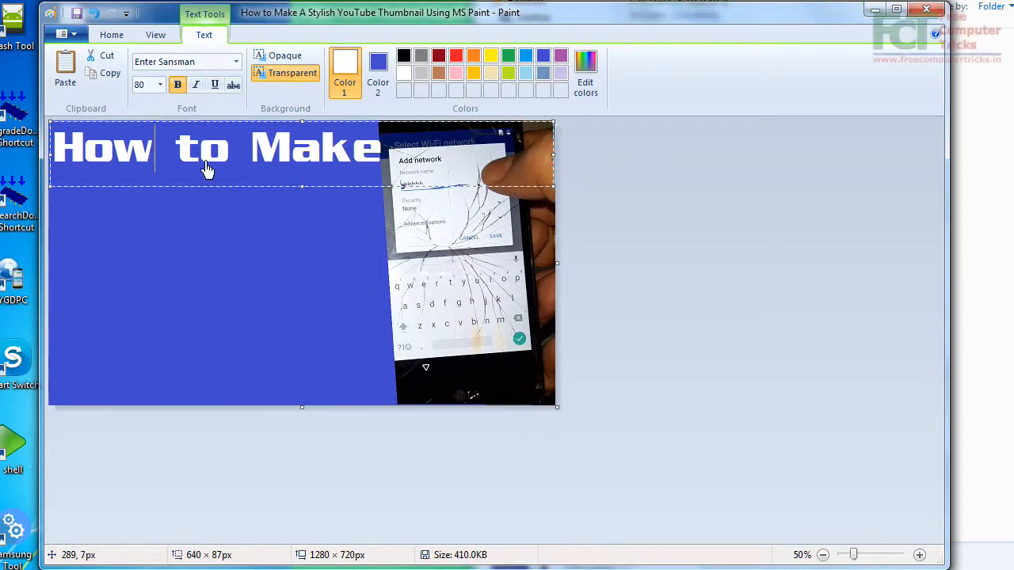
left_click(212, 234)
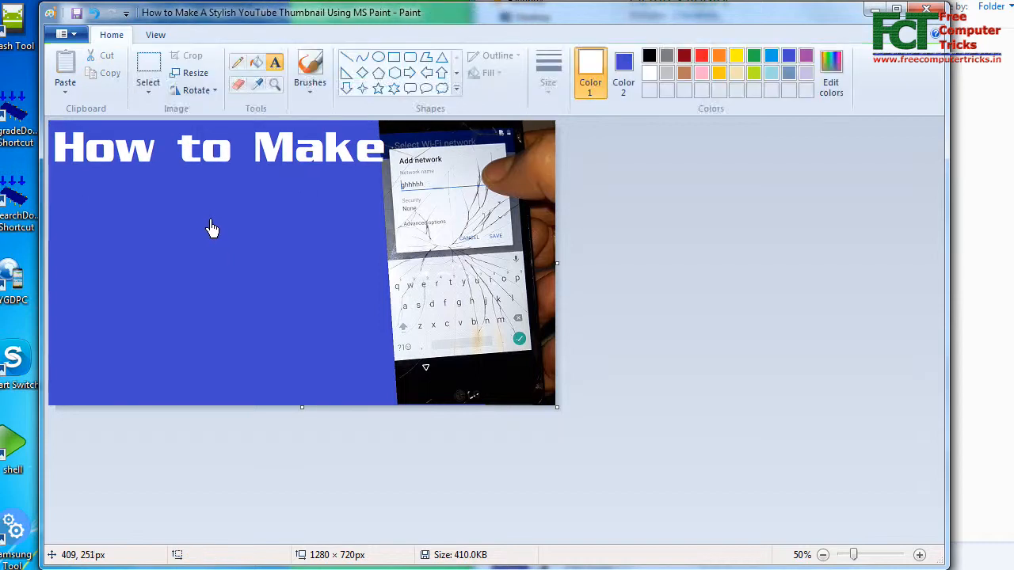
Step: Copy the words "YouTube Thumbnail" from the picture's file name in the Pictures library
left_click(978, 208)
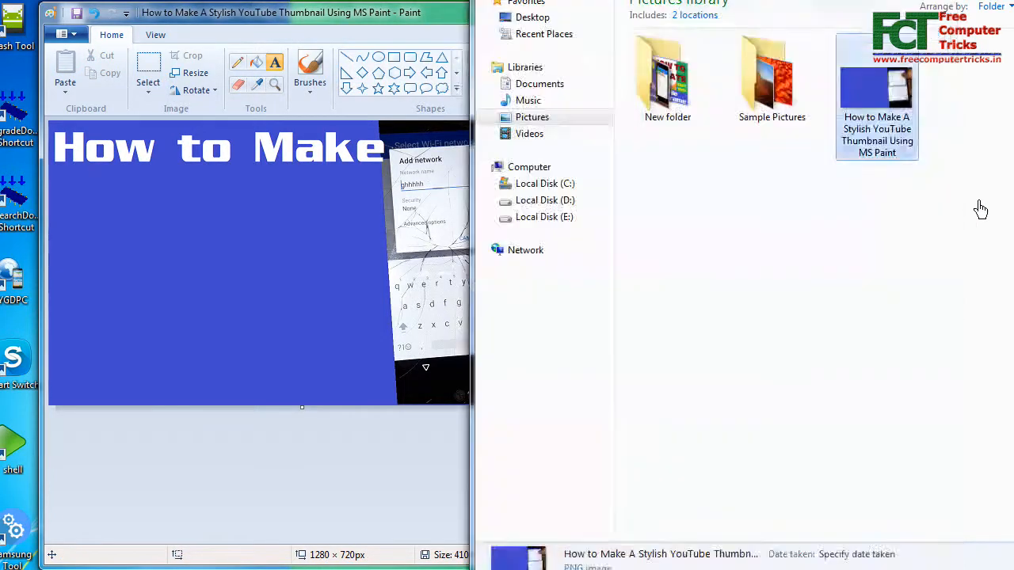
left_click(862, 136)
left_click(872, 139)
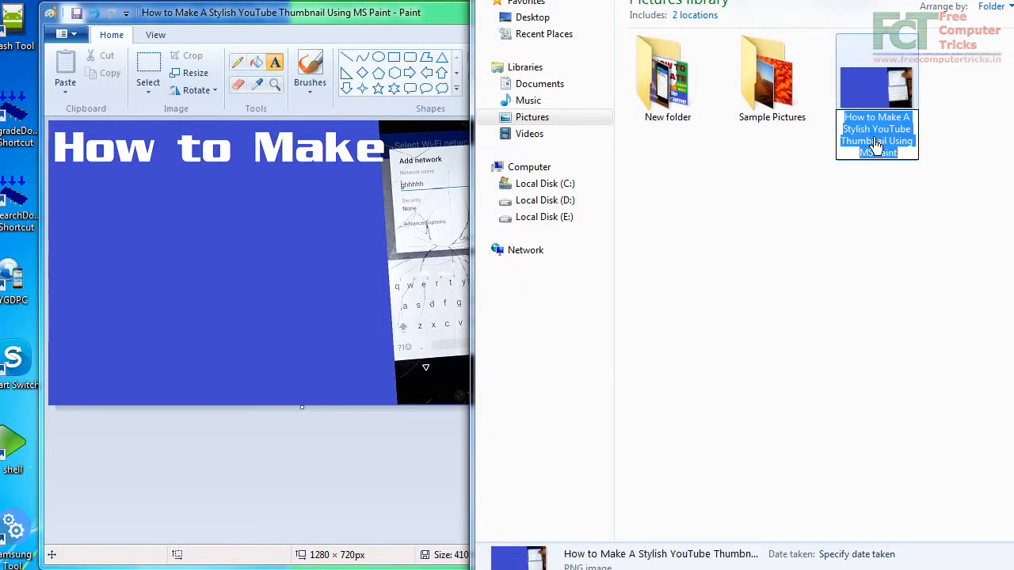
left_click_drag(872, 129, 887, 144)
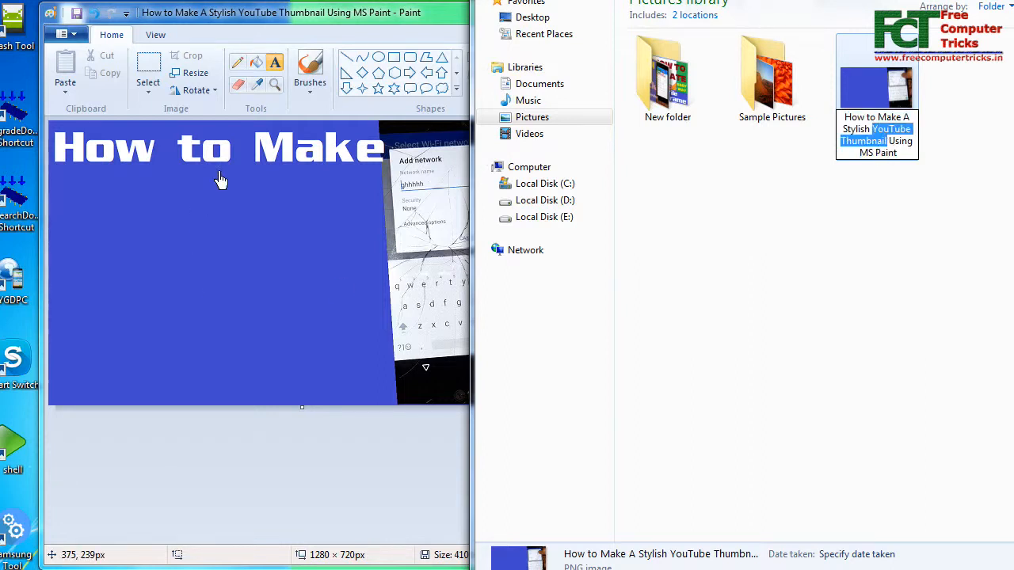
Step: Back in Paint, insert "YouTube Thumbnail" below "How to Make", split over two lines with "YouTube" indented
double_click(226, 12)
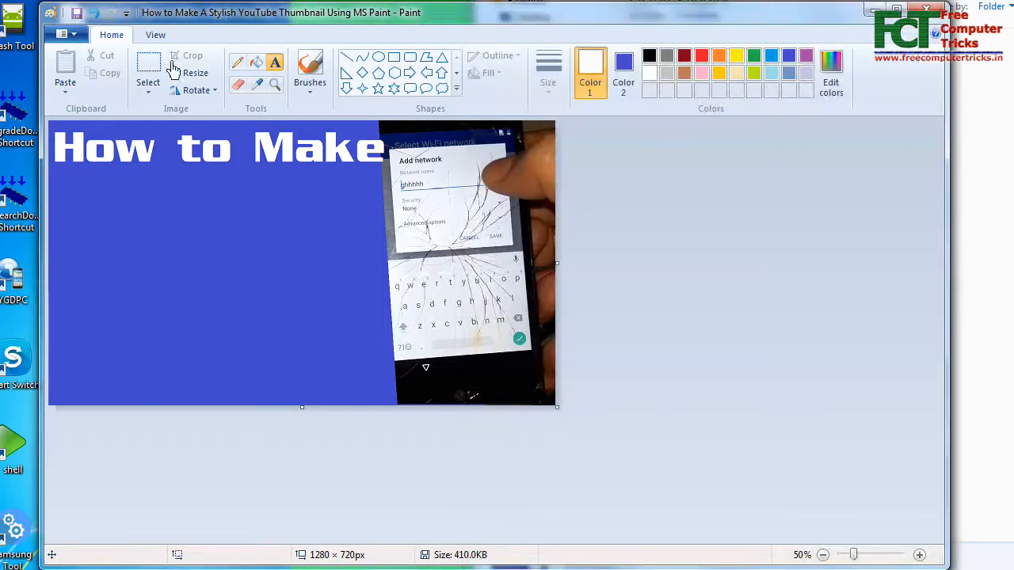
left_click(62, 214)
type("YouTube Thumbnail")
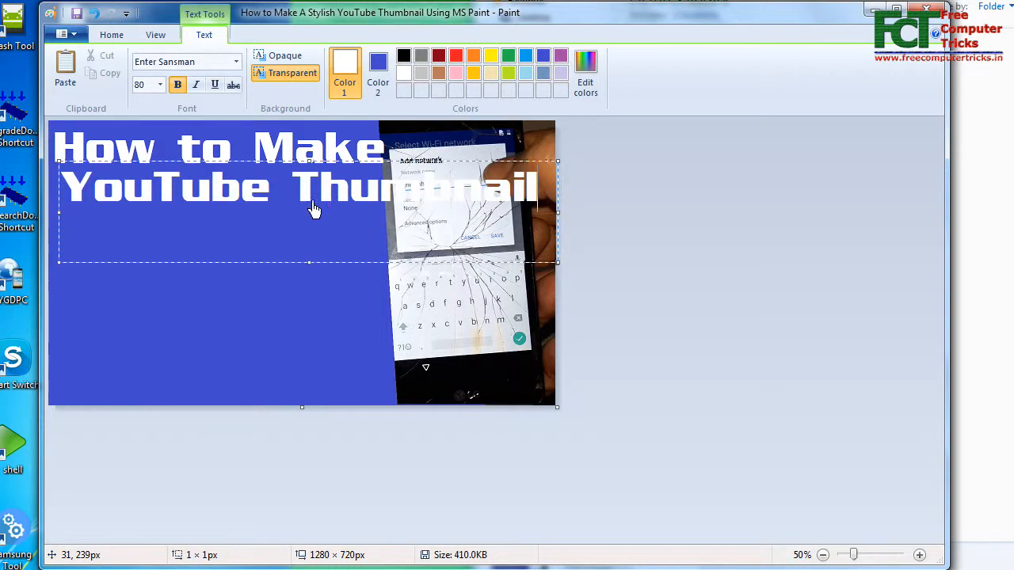
key("Return")
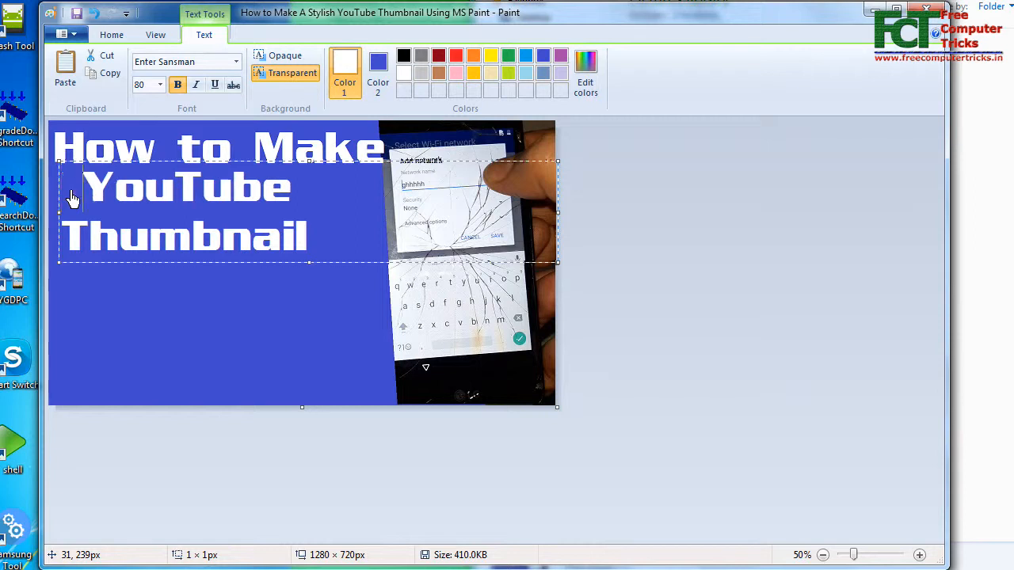
Step: Enlarge the "YouTube Thumbnail" text to size 110 and extend its text box downward to fit both lines
left_click_drag(72, 196, 315, 246)
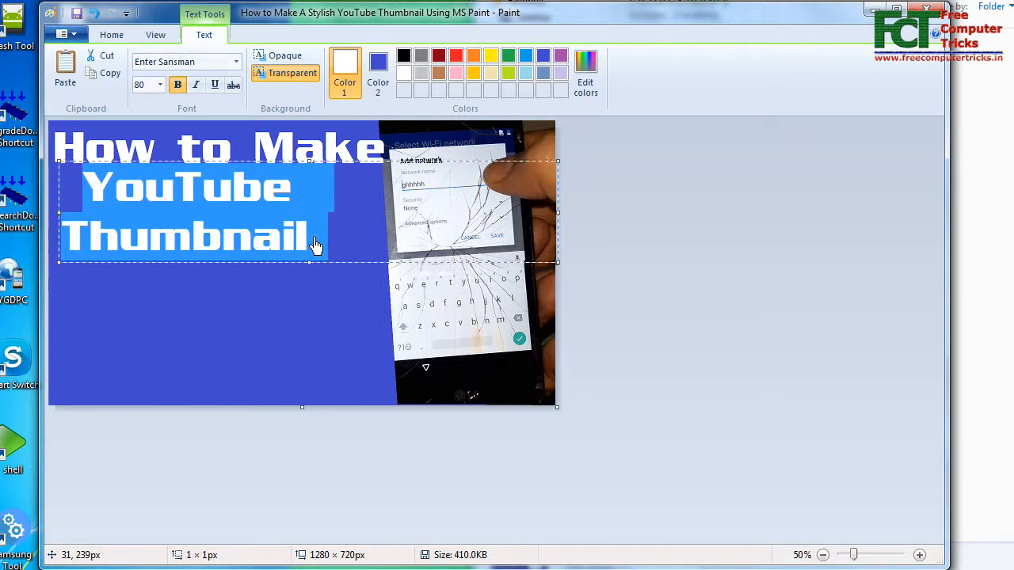
key("ctrl+shift+period")
key("ctrl+shift+period")
key("ctrl+shift+period")
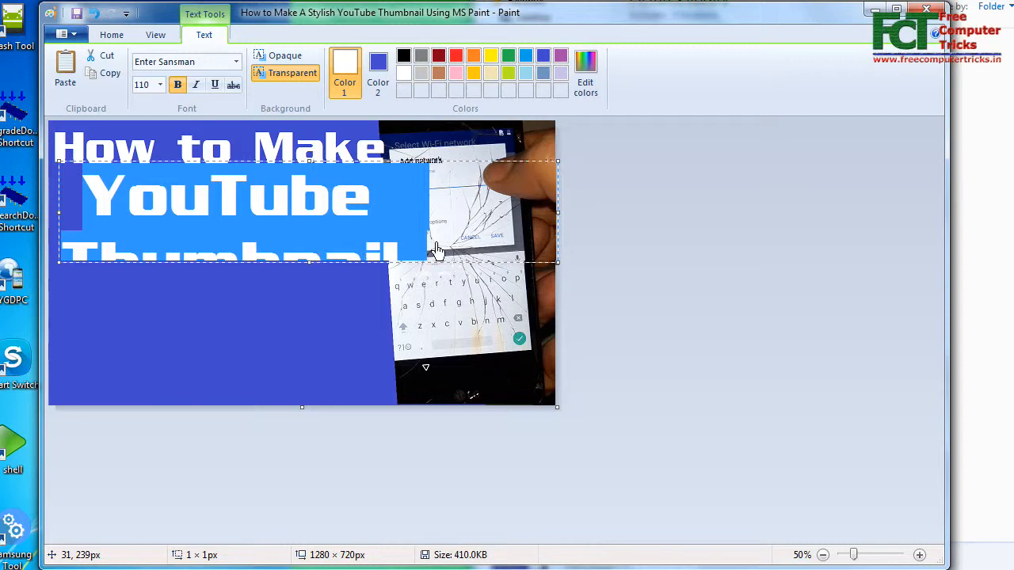
left_click_drag(308, 269, 307, 330)
Step: Change the "YouTube Thumbnail" text to the Integral CF Bold font at size 90
left_click(236, 62)
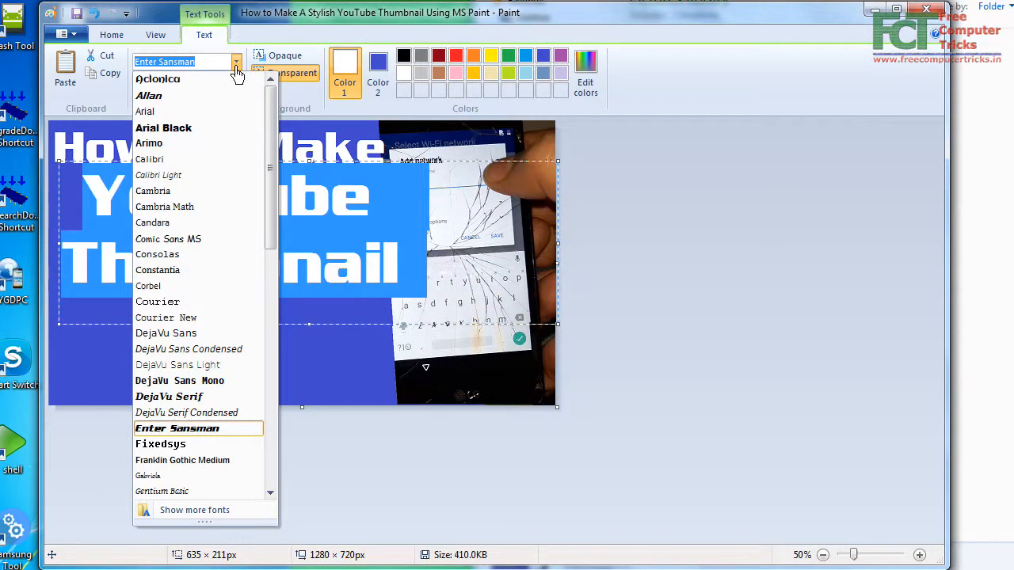
scroll(230, 362, "down", 8)
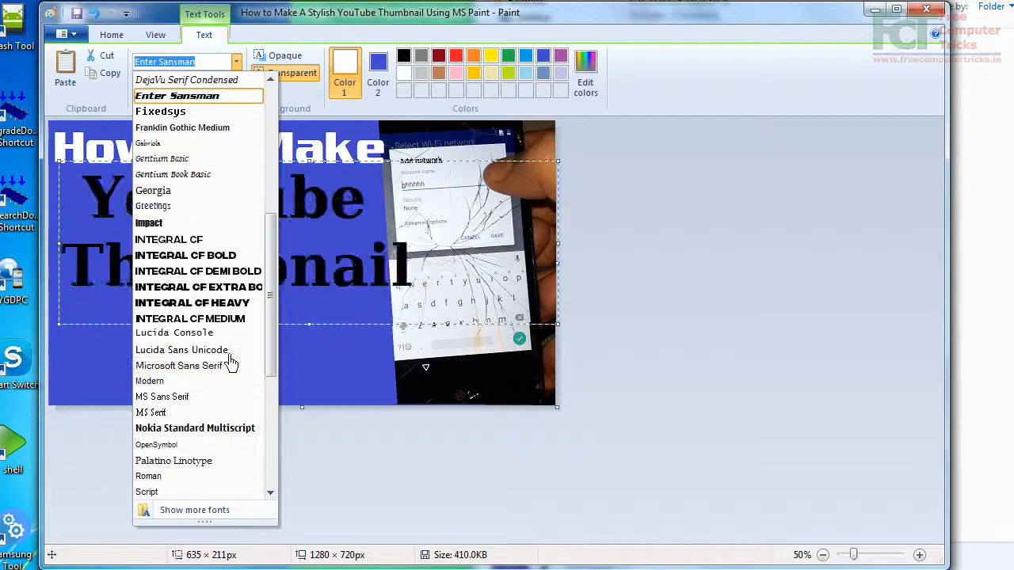
left_click(217, 259)
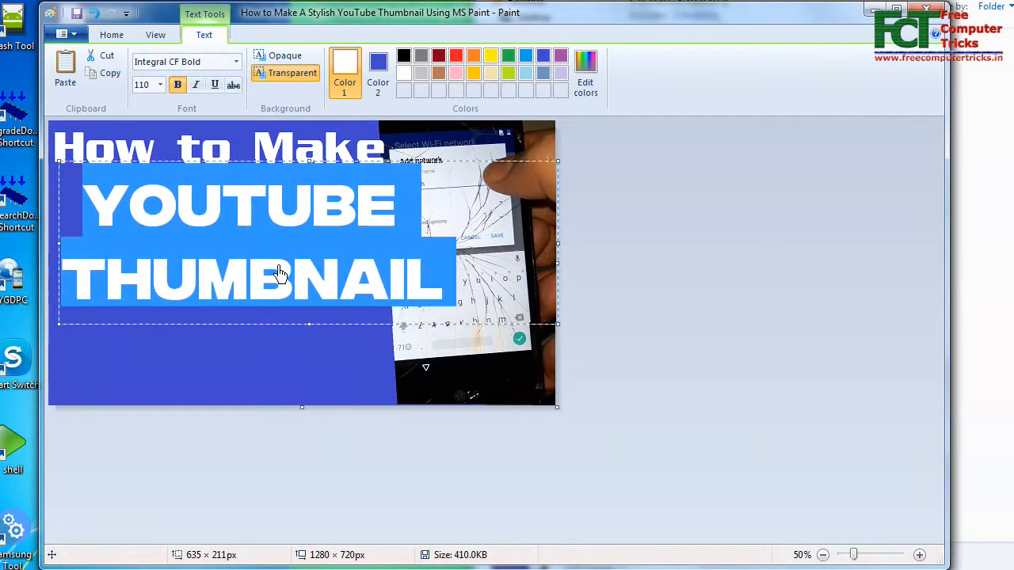
left_click(153, 89)
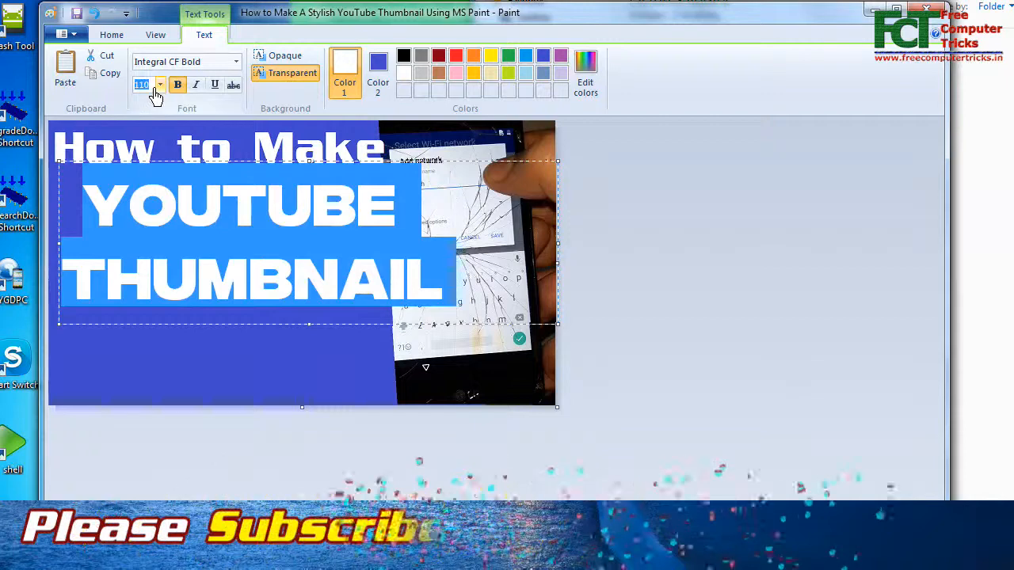
key("Return")
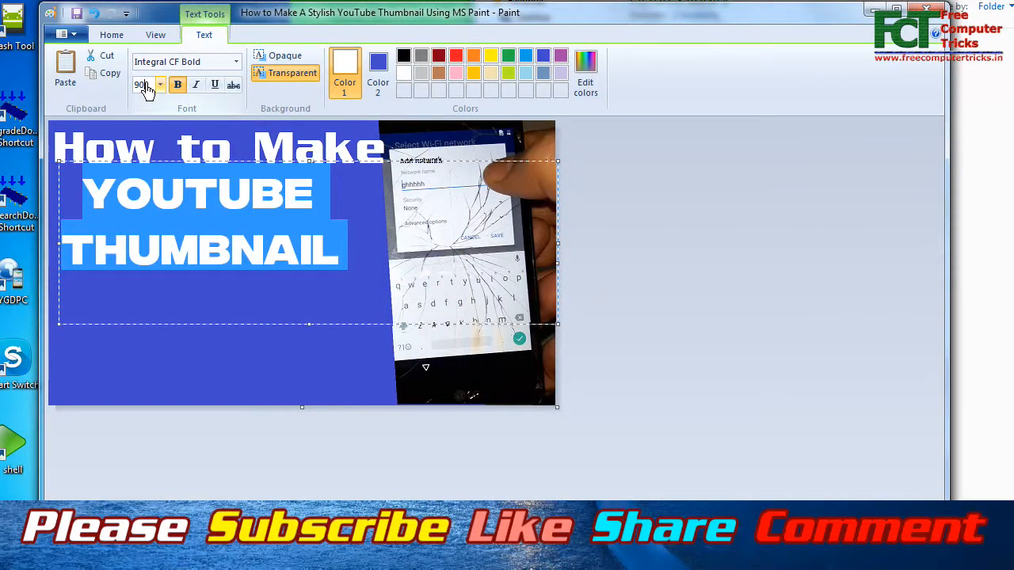
key("Return")
left_click(172, 250)
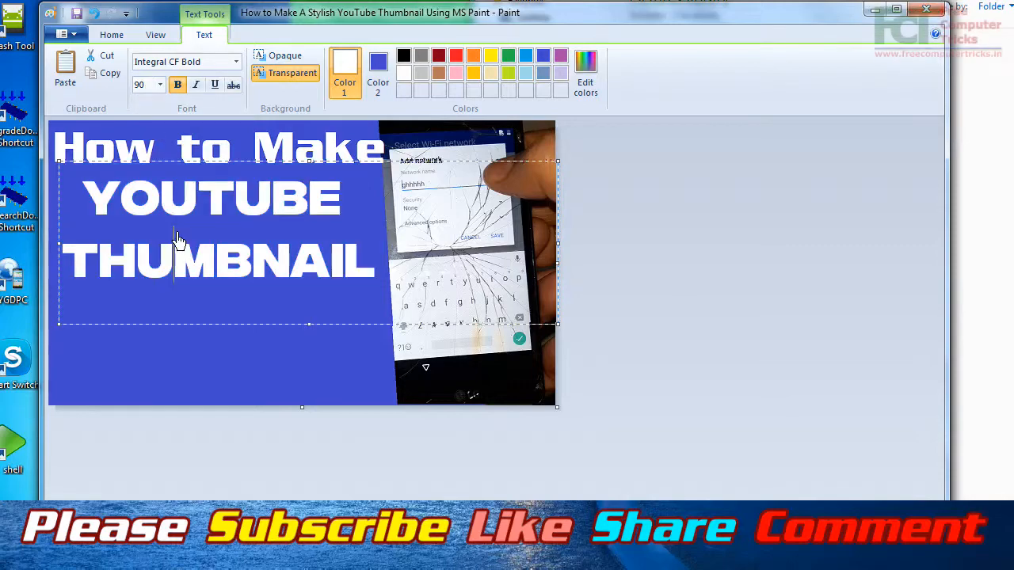
Step: Copy the whole two-line "YouTube Thumbnail" text
left_click_drag(93, 199, 336, 252)
right_click(336, 252)
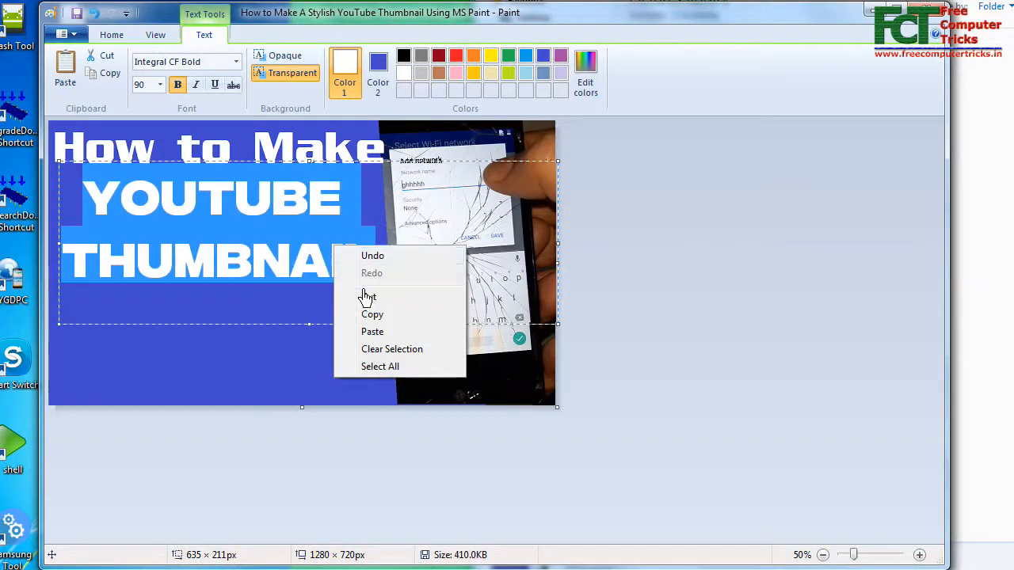
left_click(376, 318)
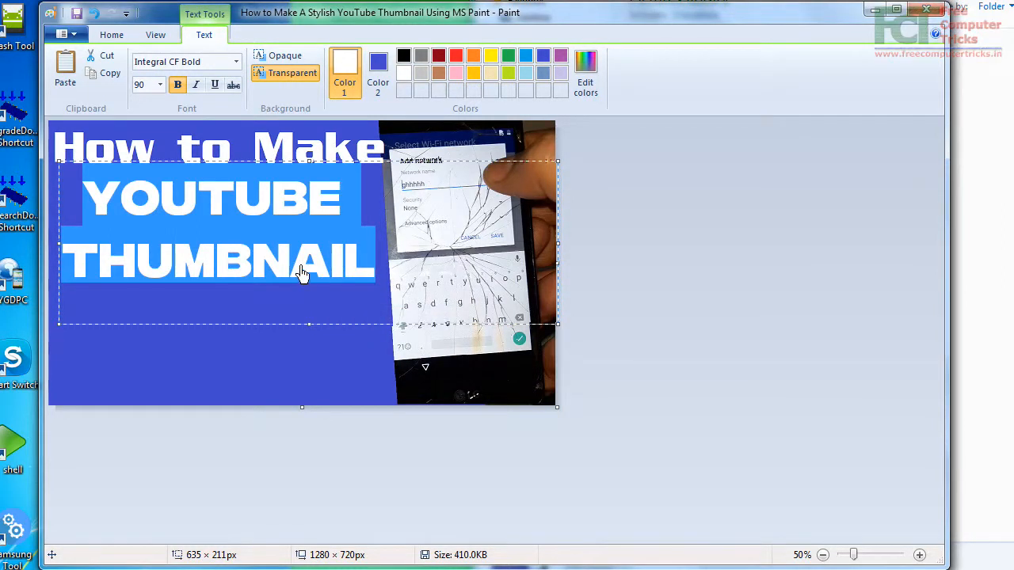
Step: Color the "YouTube Thumbnail" text red and commit it to the picture
left_click(456, 57)
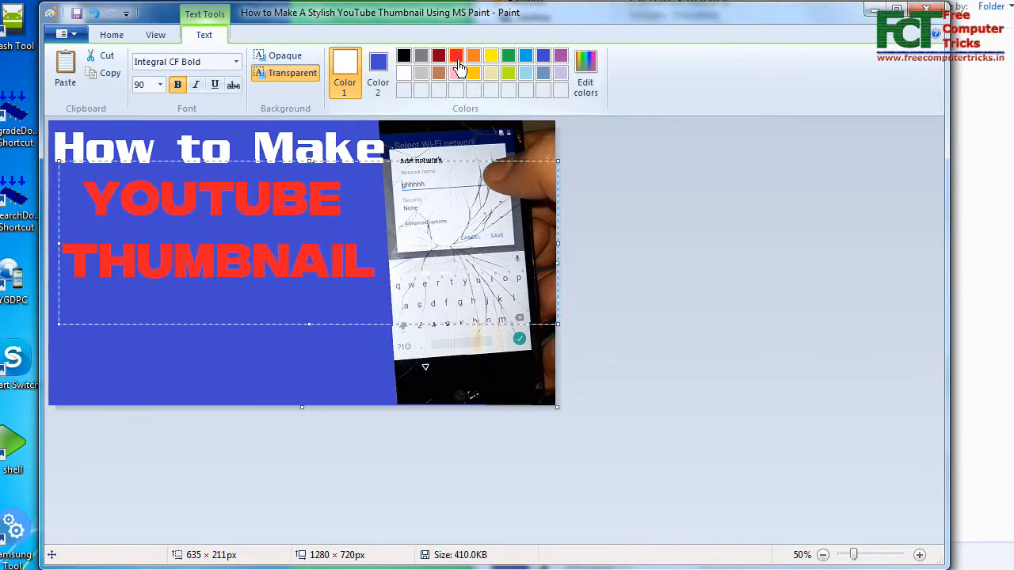
left_click(457, 57)
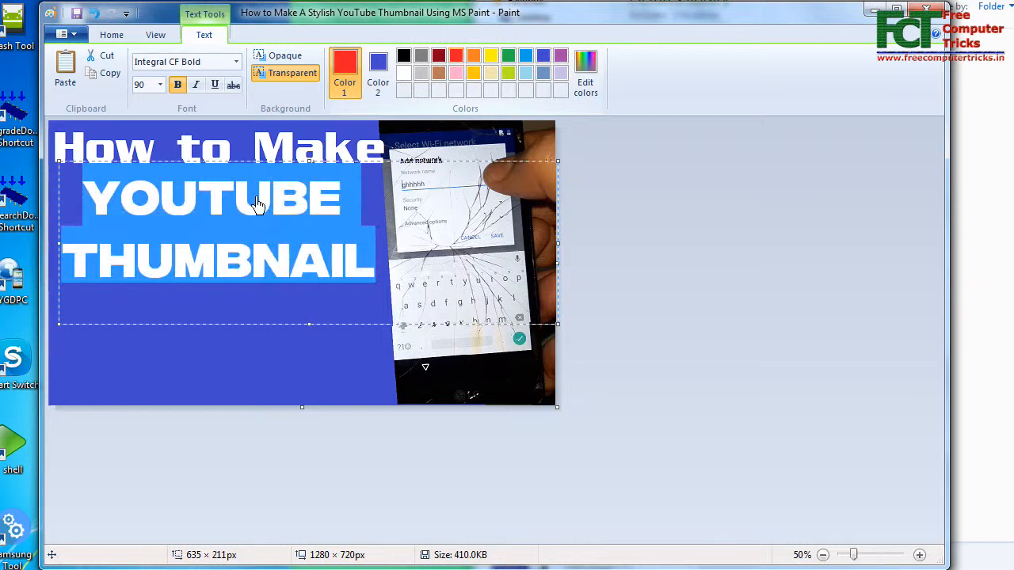
left_click(243, 215)
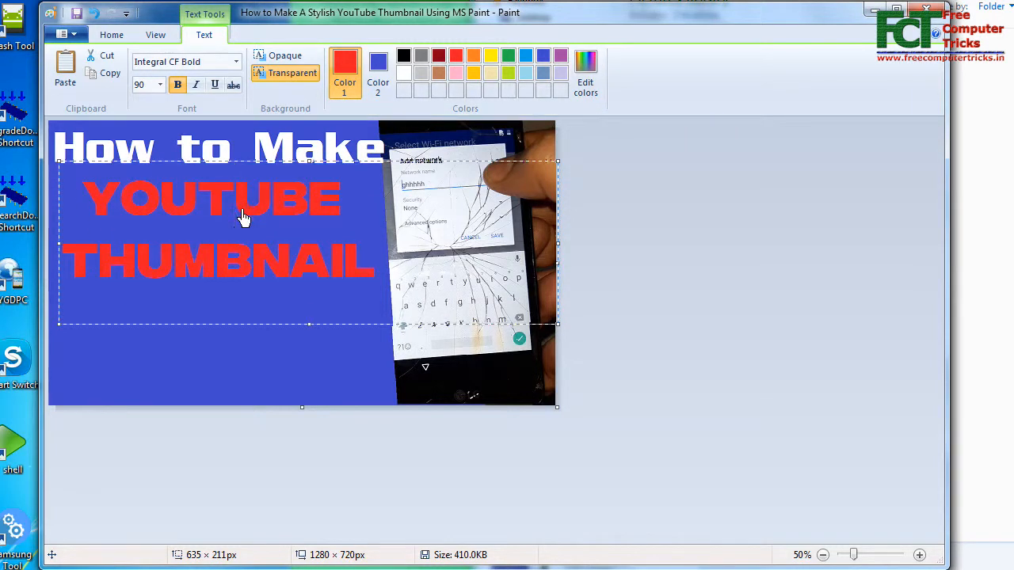
left_click(181, 362)
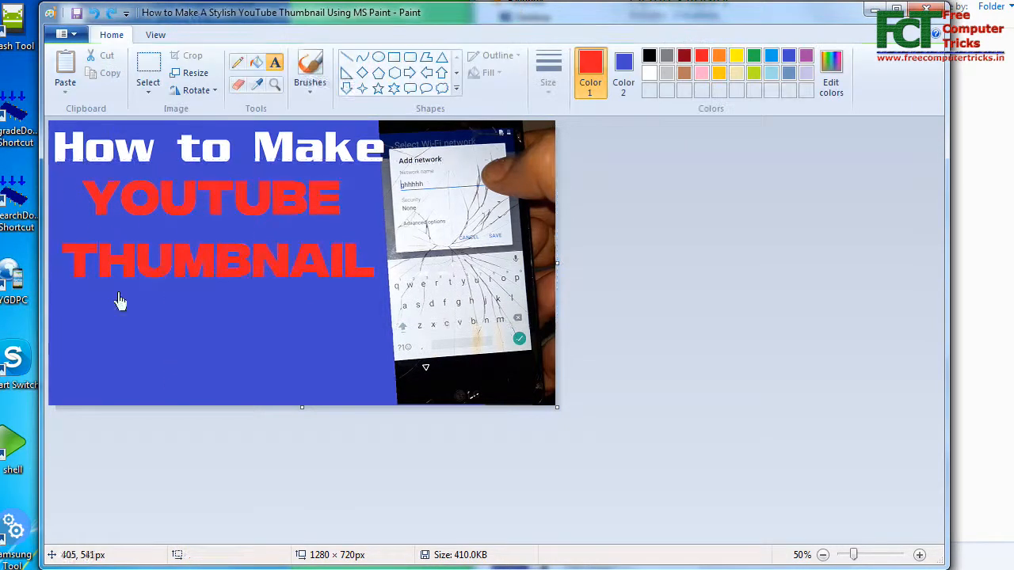
Step: Place a new text box over the red title and paste the copied white "YouTube Thumbnail" text into it
left_click(69, 203)
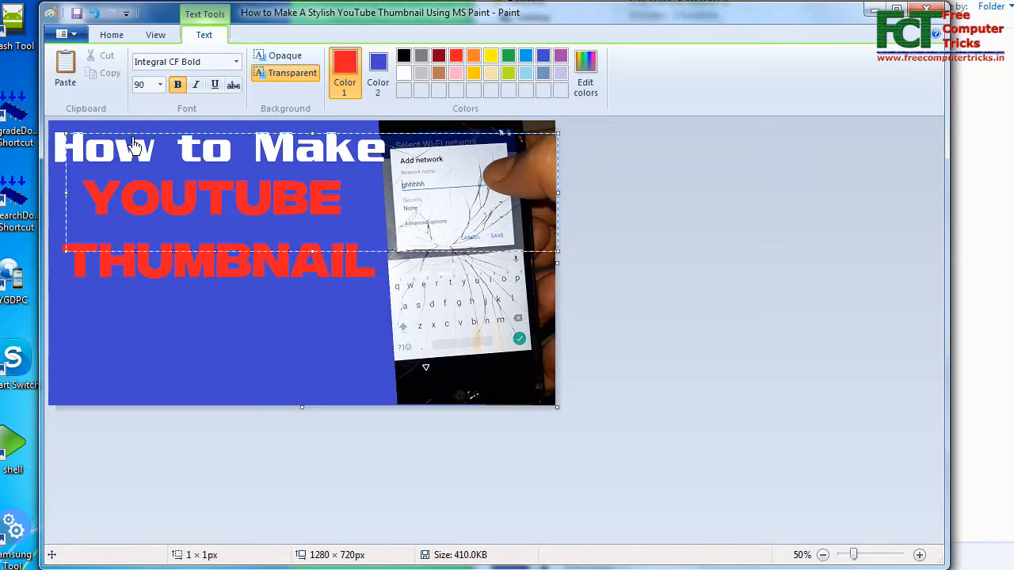
left_click_drag(132, 143, 118, 166)
right_click(114, 228)
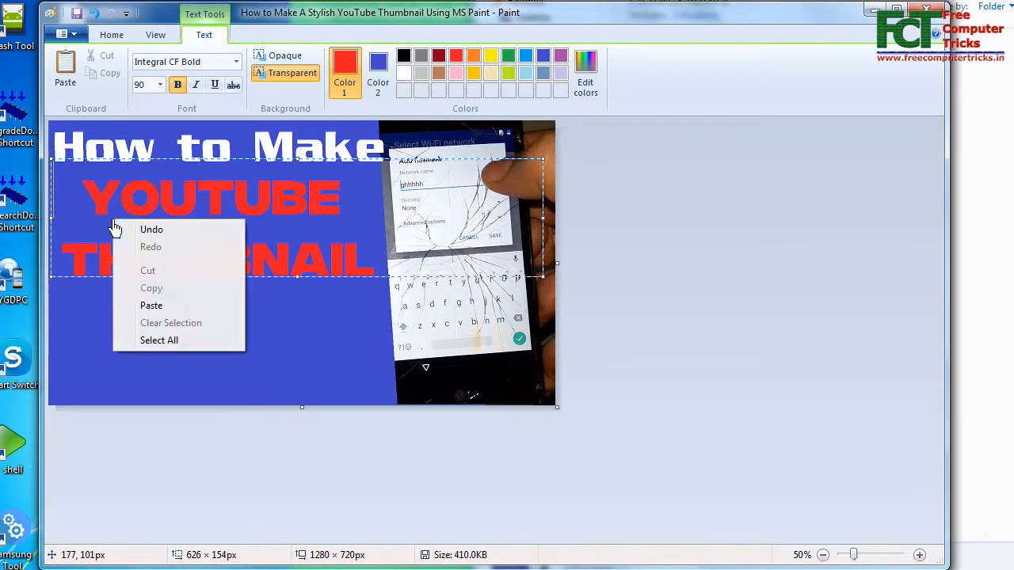
left_click(159, 299)
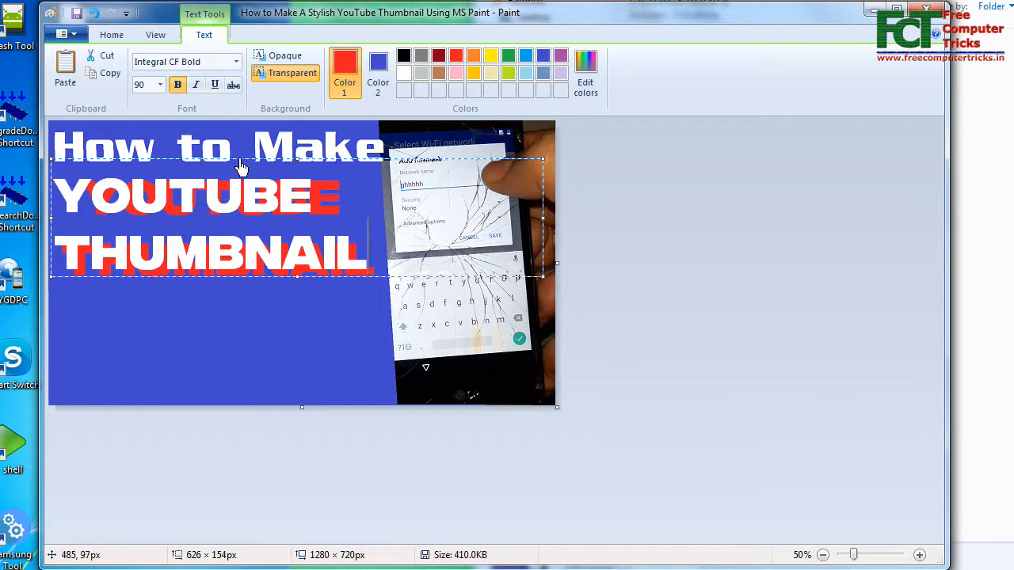
Step: Indent the white "YouTube" line, align the white text slightly offset over the red copy as a shadow effect, and commit it
mouse_move(242, 166)
left_mouse_down()
mouse_move(256, 166)
mouse_move(247, 170)
left_mouse_up()
left_click(69, 210)
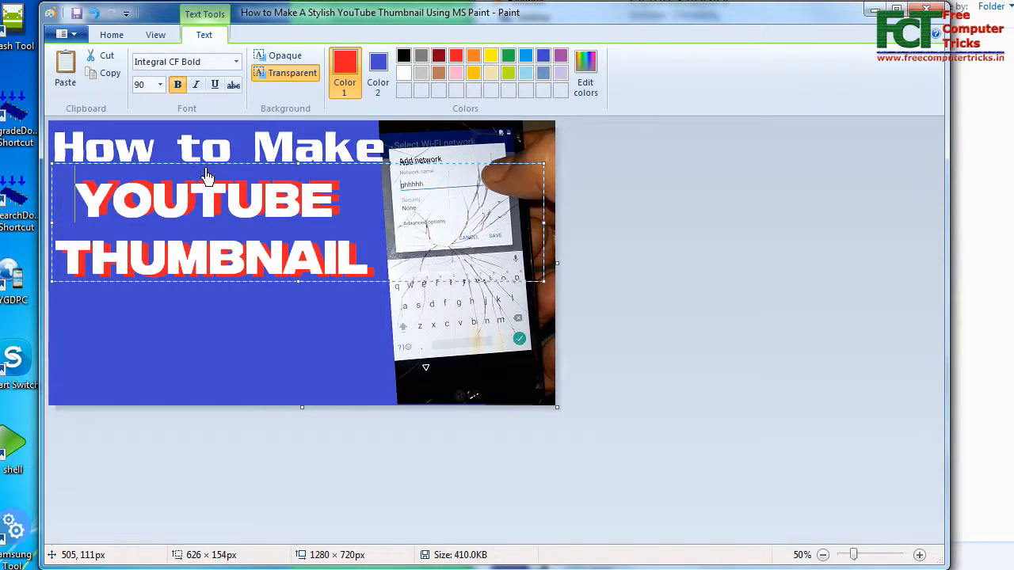
left_click_drag(206, 173, 217, 171)
left_click_drag(216, 173, 217, 172)
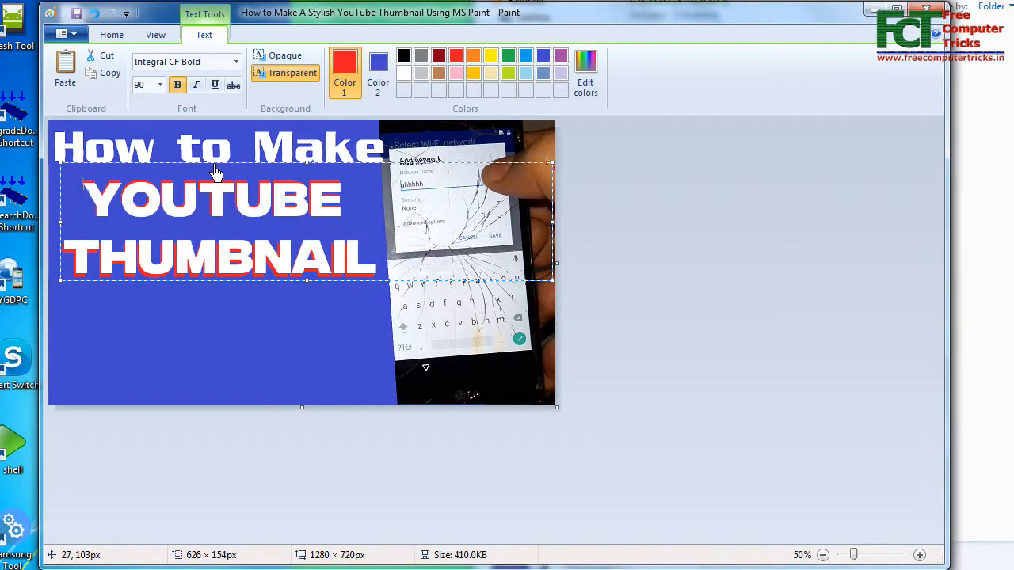
left_click(236, 328)
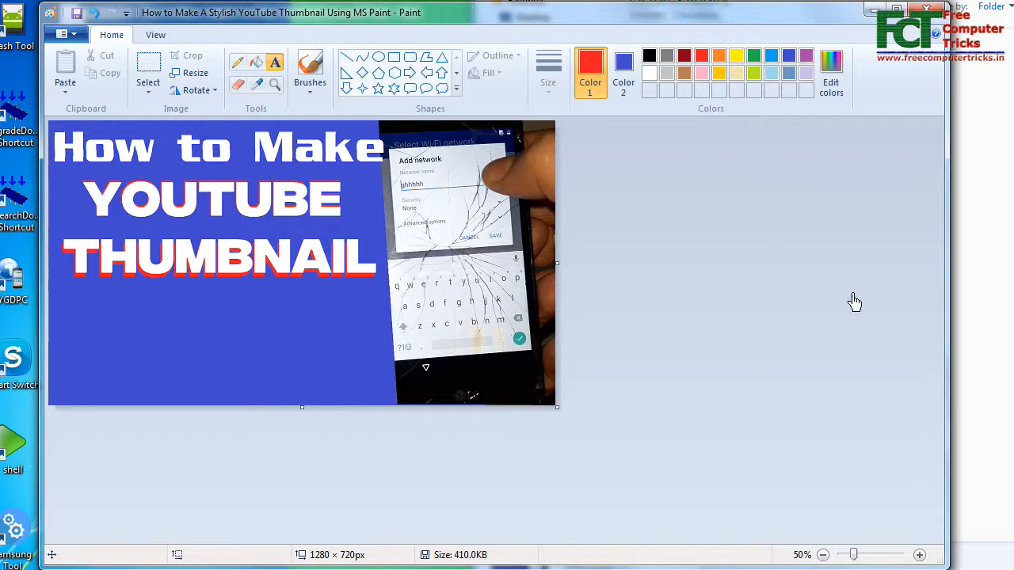
Step: Copy the words "Using MS Paint" from the picture's file name in the Pictures library
left_click(972, 302)
left_click(883, 159)
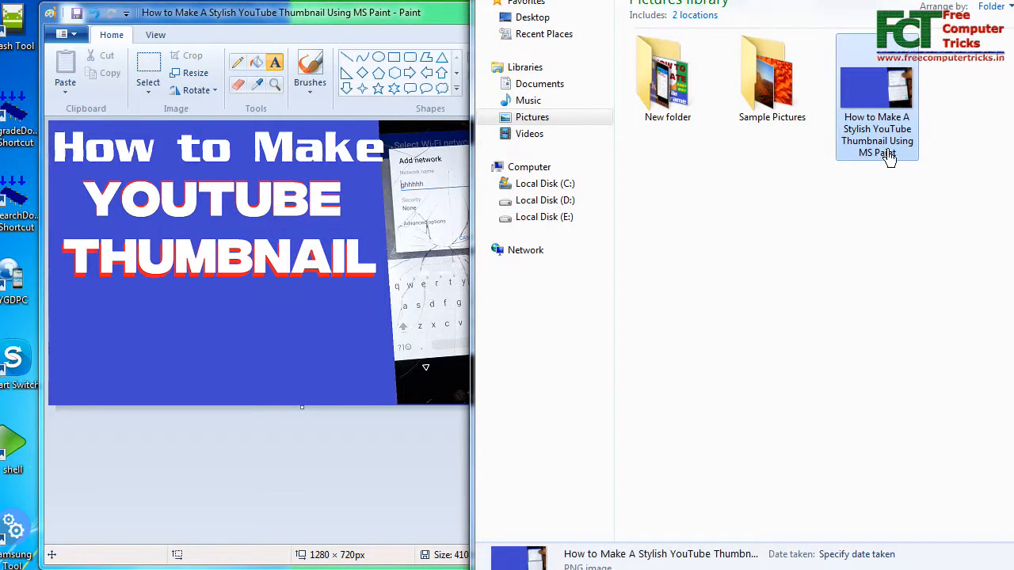
left_click(889, 156)
left_click_drag(889, 141, 908, 165)
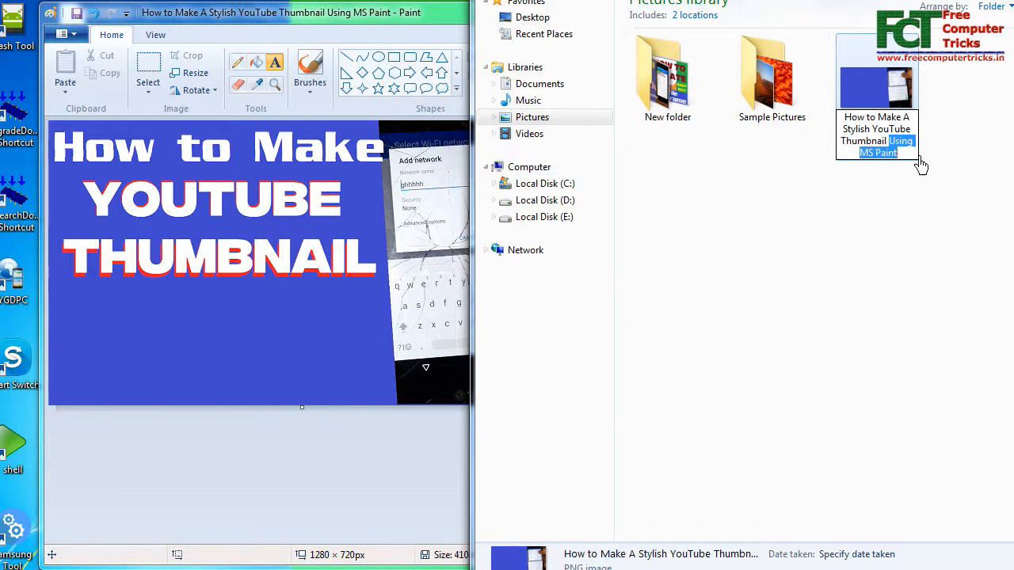
right_click(904, 155)
left_click(905, 201)
Step: Back in Paint, paste "Using MS Paint" into a new red text box and position it just below "Thumbnail"
left_click(287, 14)
left_click(56, 328)
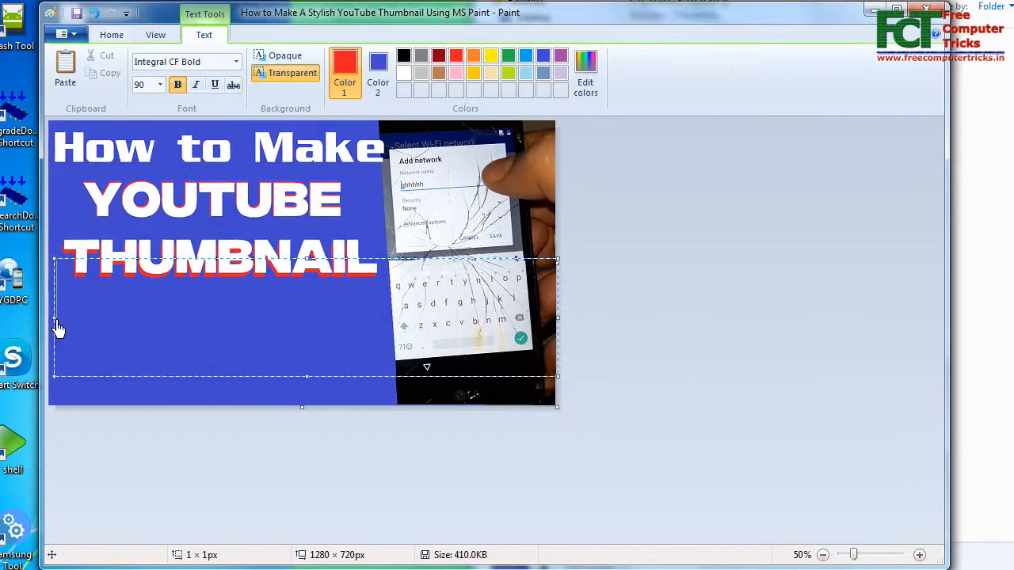
right_click(82, 323)
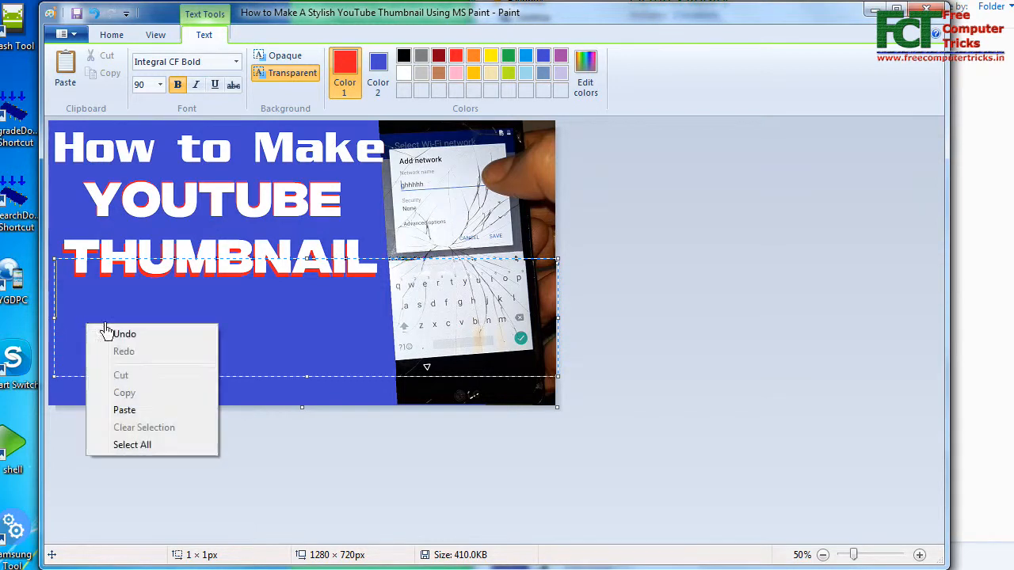
left_click(150, 418)
left_click_drag(251, 263, 265, 293)
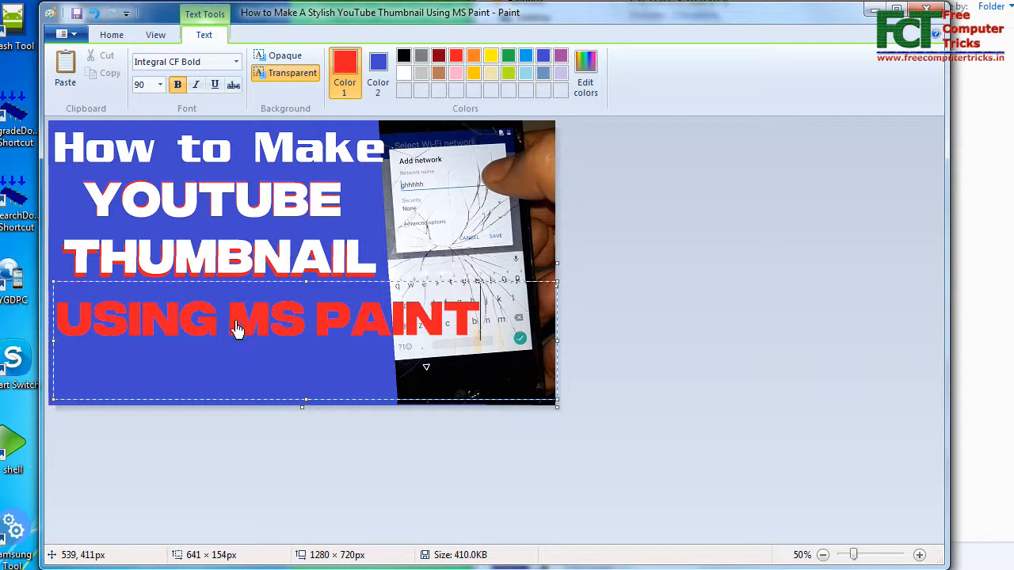
Step: Break the red "Using MS Paint" text into two lines, with "MS Paint" on the second line
left_click_drag(227, 328, 473, 327)
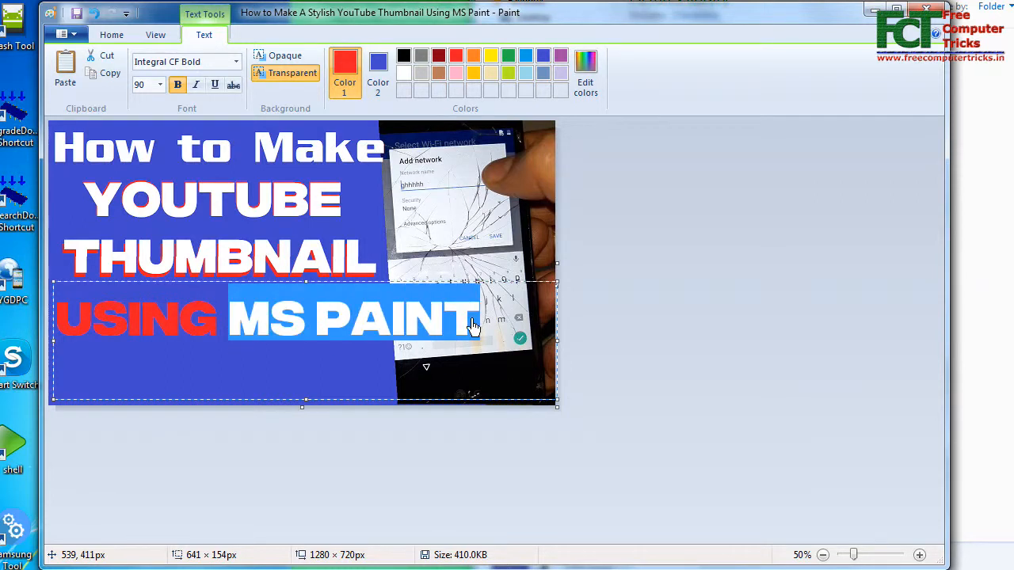
left_click(235, 327)
key("Return")
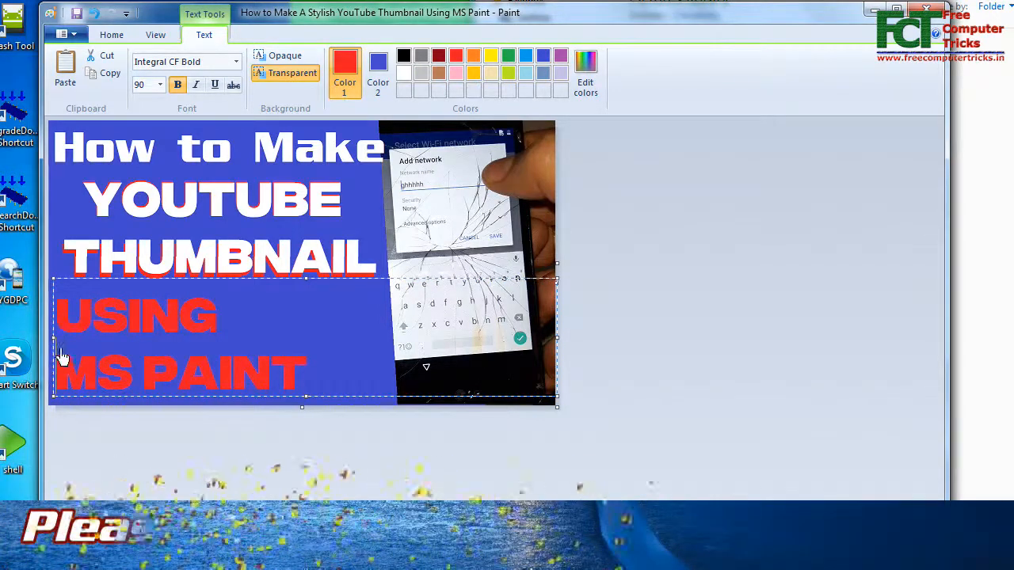
Step: Set the "MS Paint" line to the Enter Sansman font at size 100
left_click_drag(58, 378, 307, 375)
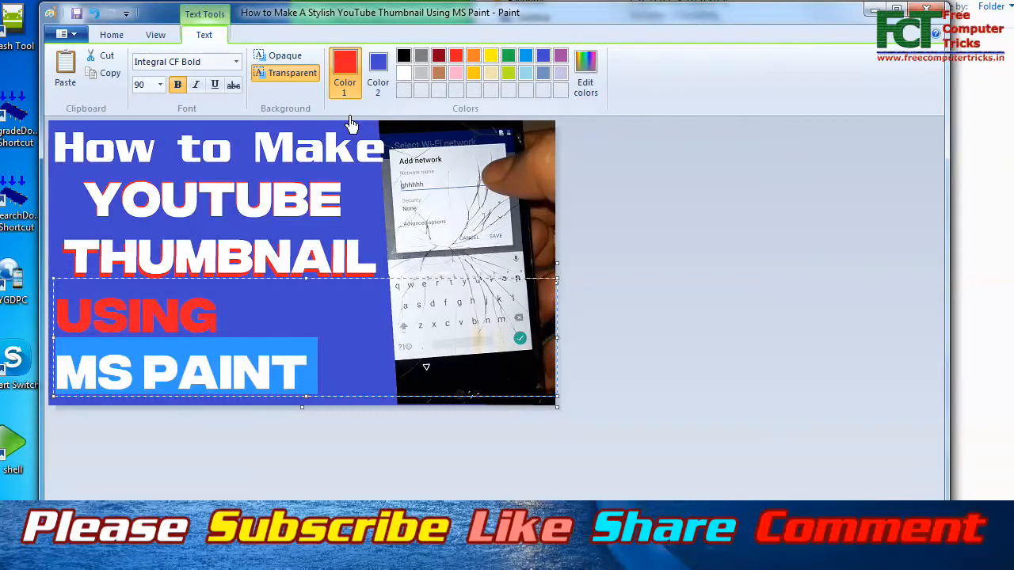
left_click(234, 62)
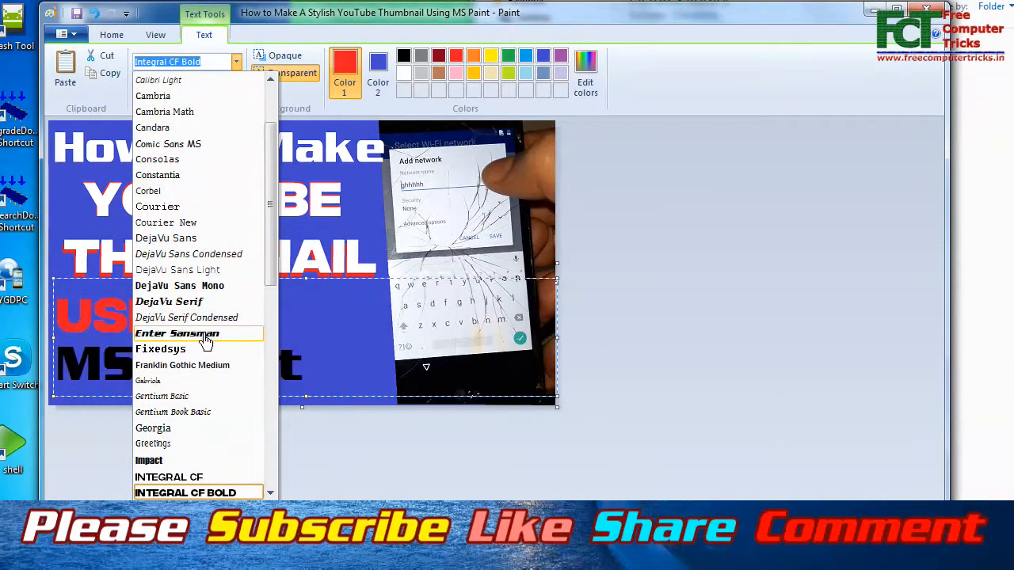
left_click(204, 339)
left_click(147, 373)
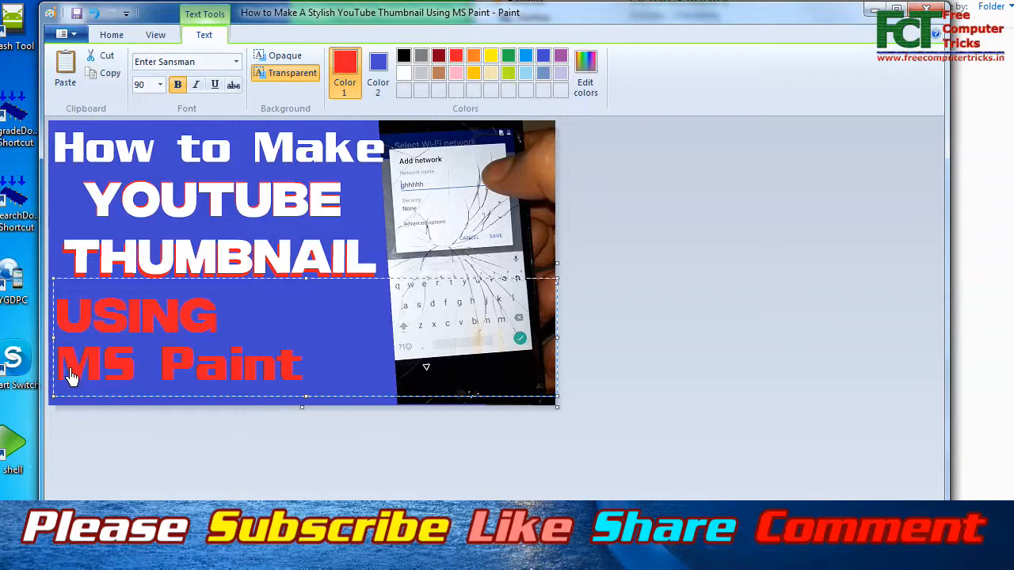
mouse_move(61, 378)
left_mouse_down()
mouse_move(318, 363)
mouse_move(317, 372)
left_mouse_up()
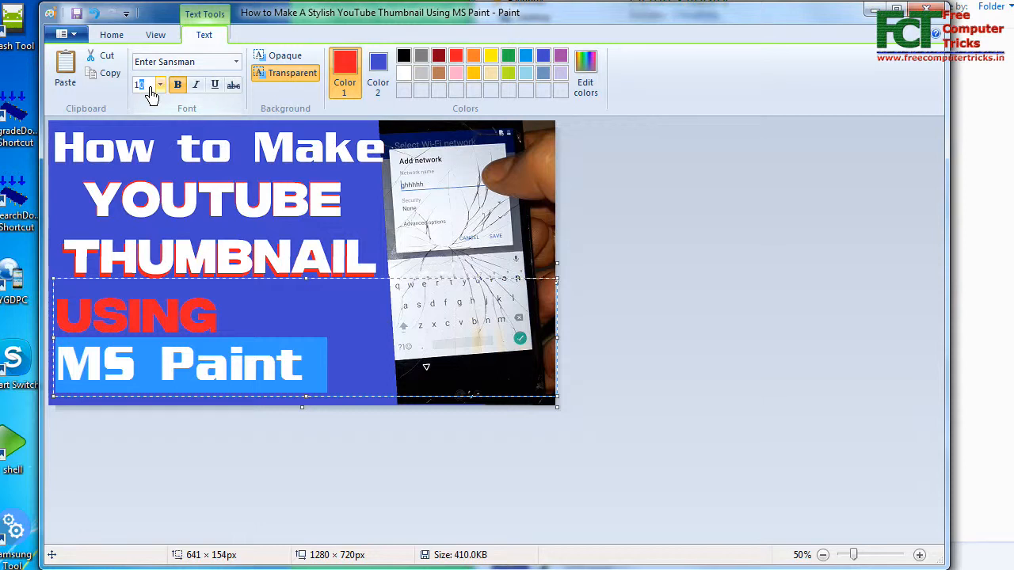
key("Return")
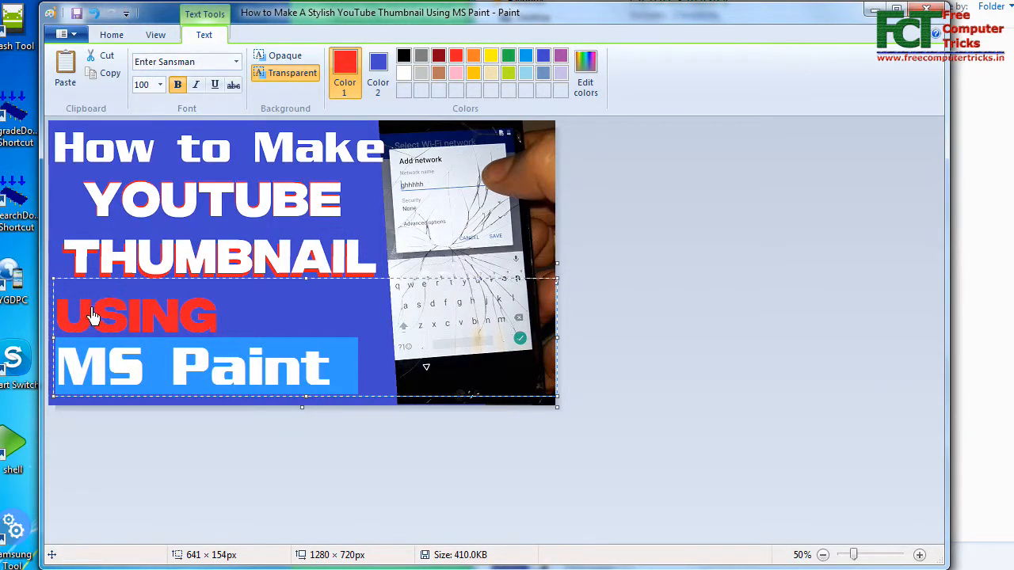
Step: Indent the "Using" line to roughly center it above "MS Paint" and color both lines yellow
left_click(62, 328)
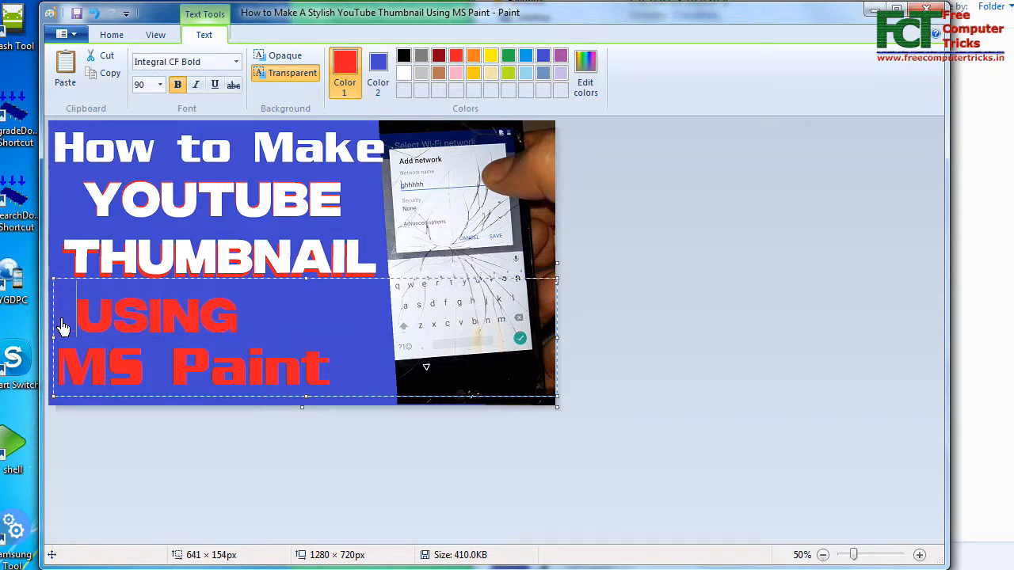
key("ctrl+a")
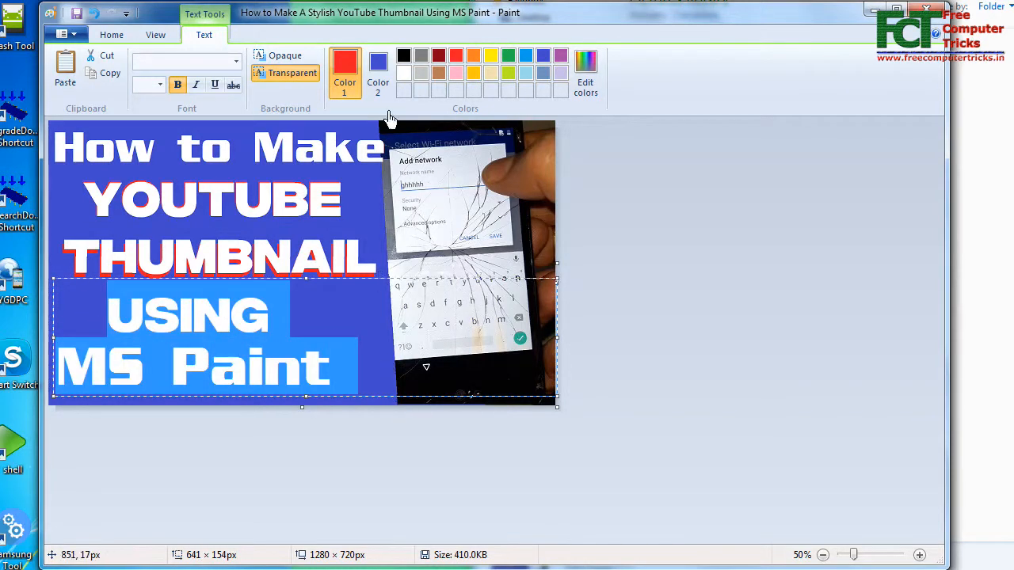
left_click(491, 57)
left_click(238, 311)
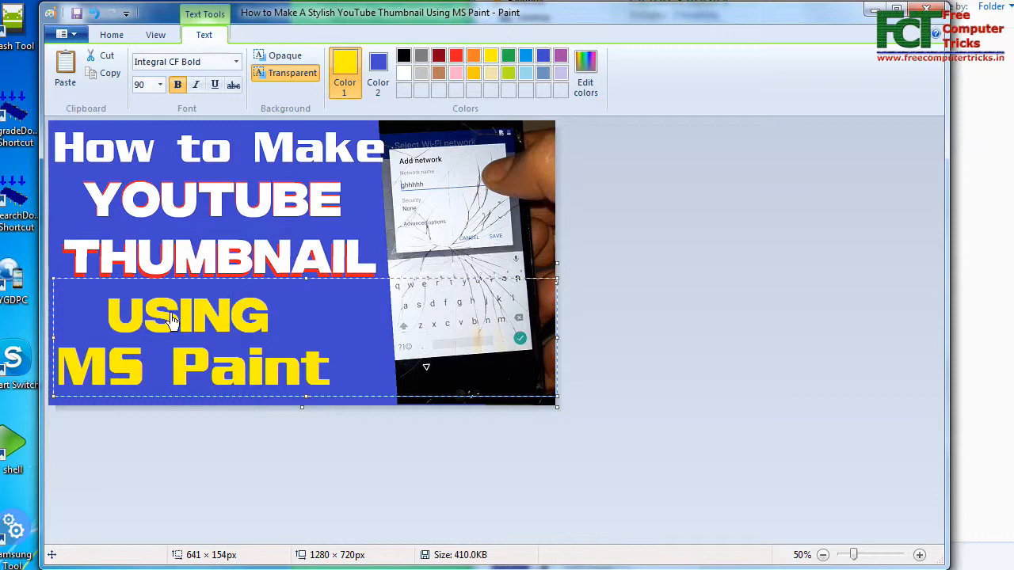
Step: Copy the two-line yellow "Using MS Paint" text and commit its text box to the canvas
left_click_drag(99, 305, 353, 367)
key("ctrl+c")
right_click(276, 358)
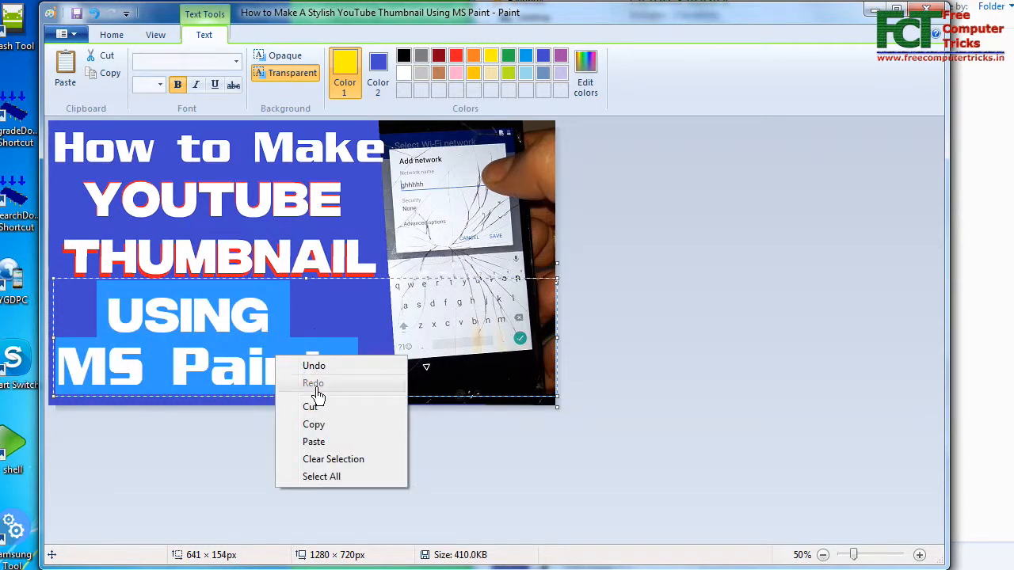
left_click(313, 424)
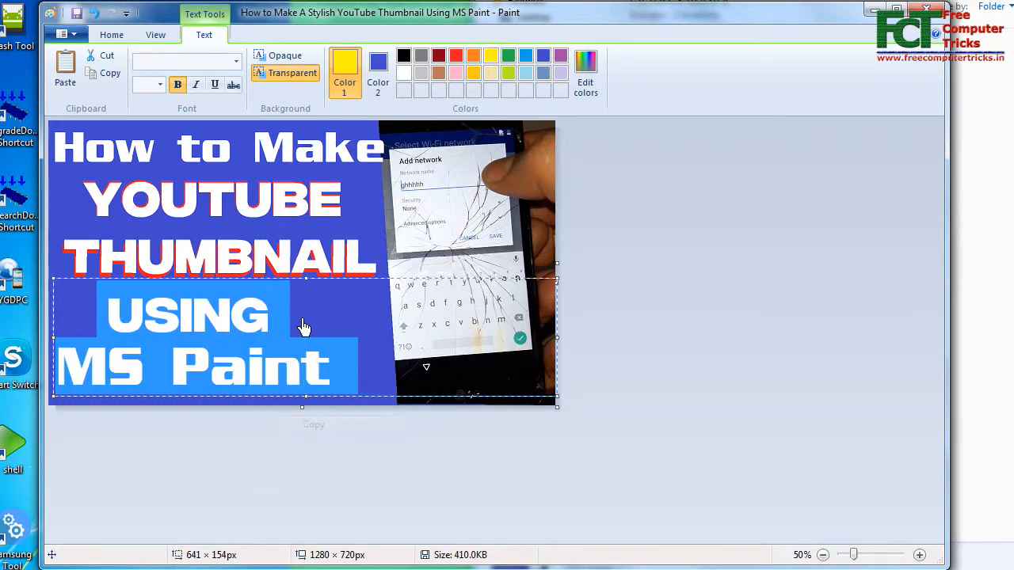
left_click(284, 232)
Step: Start a new text box over the lower part of the blue panel and paste the copied "Using MS Paint" text into it
left_click(55, 319)
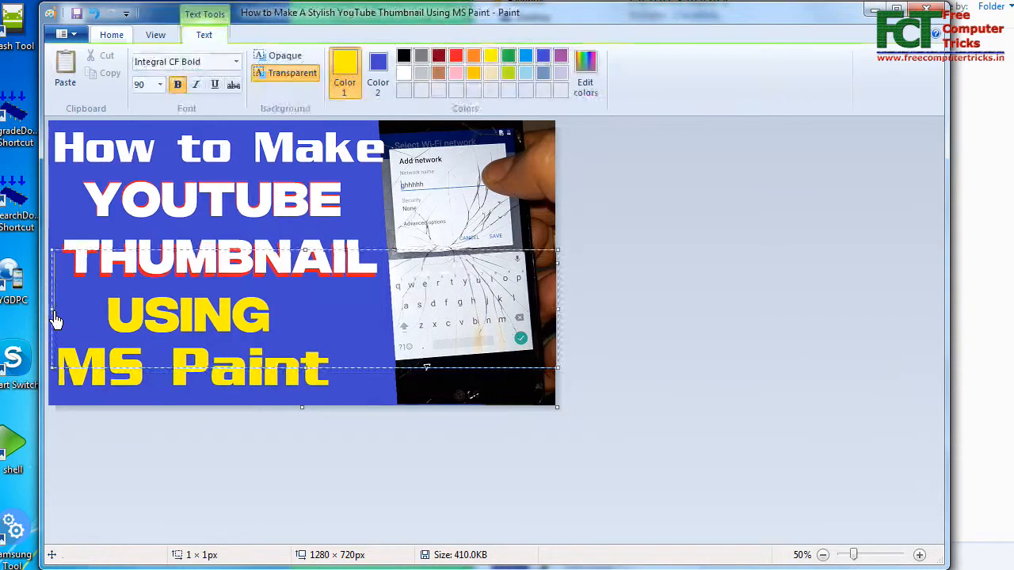
right_click(55, 317)
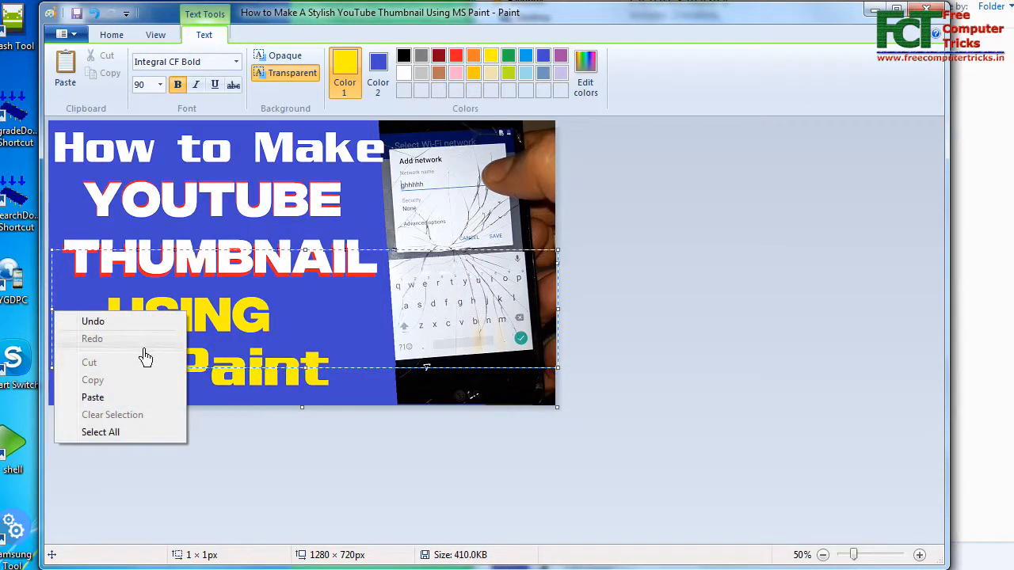
left_click(115, 397)
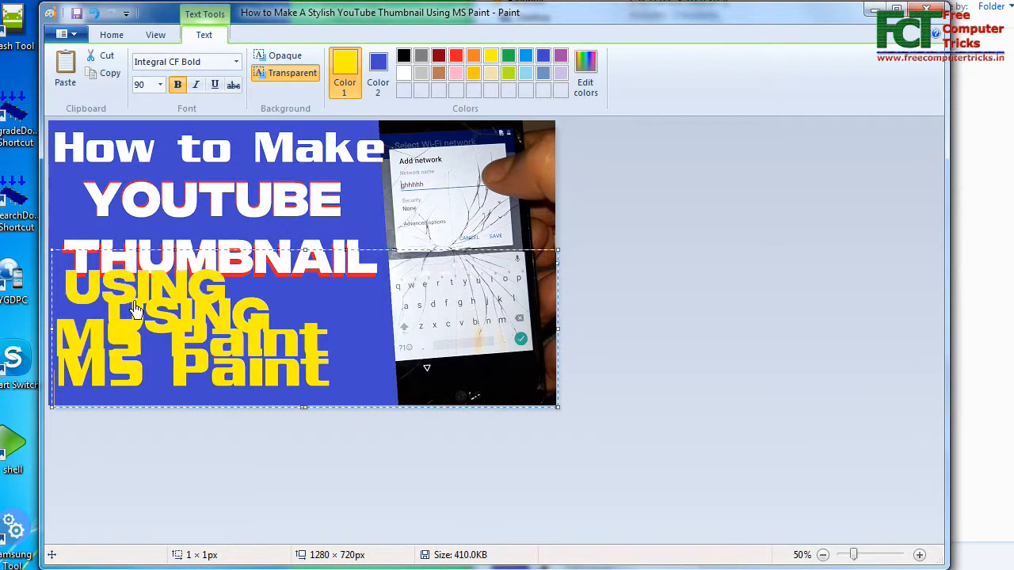
Step: Color the pasted "Using MS Paint" copy white
left_click_drag(69, 294, 342, 360)
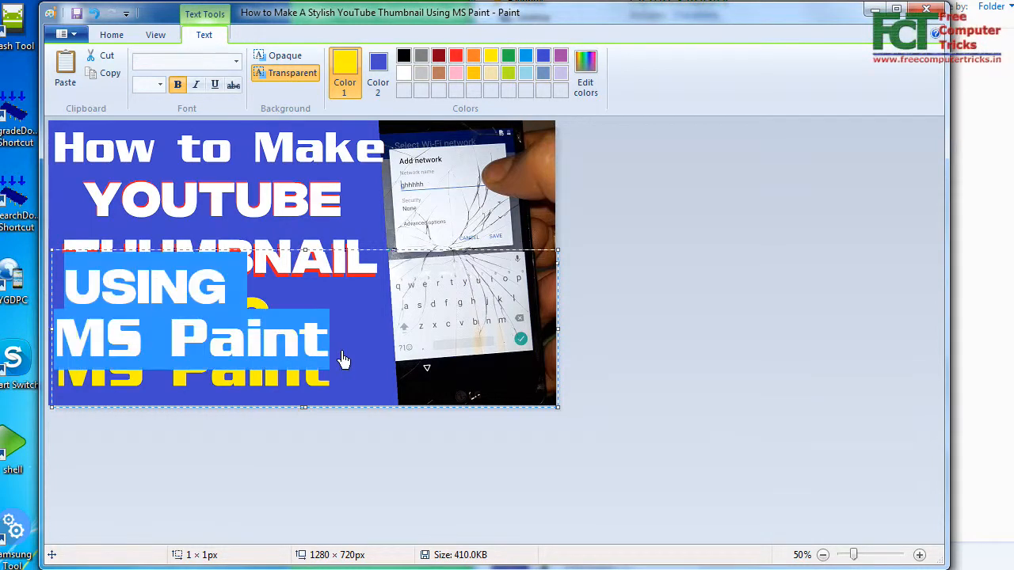
left_click(403, 72)
left_click(263, 339)
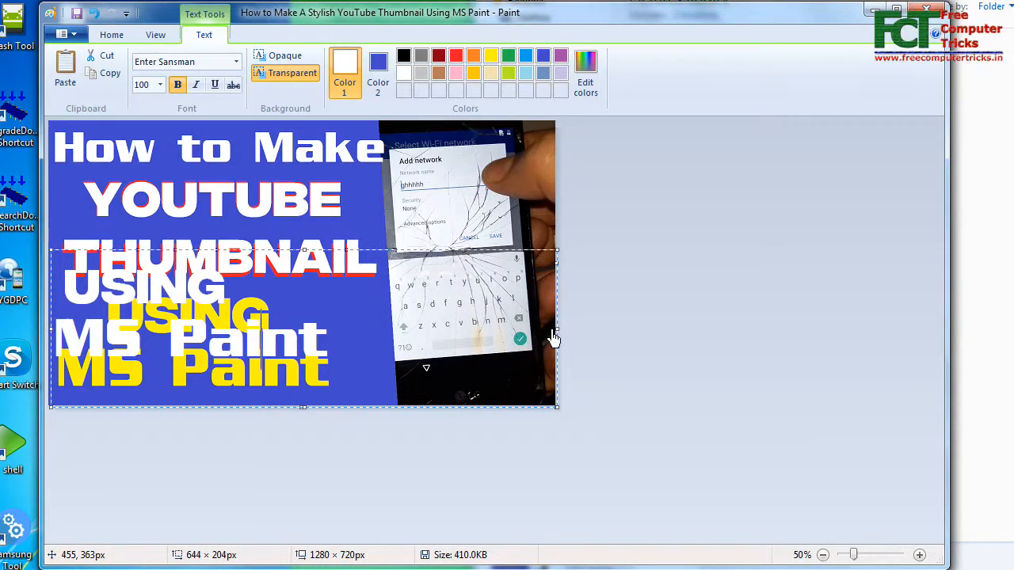
Step: Narrow the text box to about 438 px, indent its "Using" line, and align the copy slightly offset over the yellow text
left_click_drag(557, 339, 395, 328)
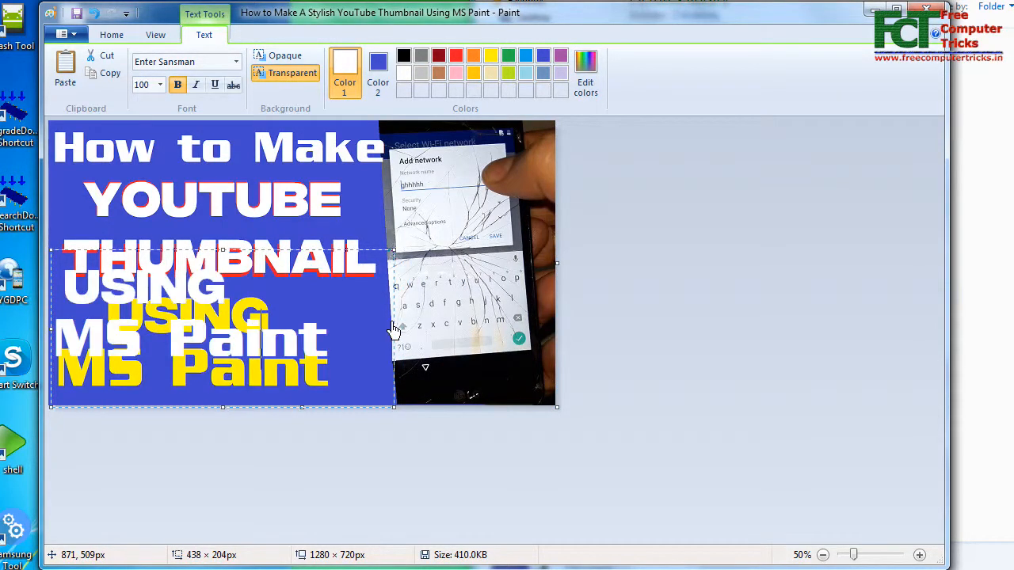
mouse_move(204, 258)
left_mouse_down()
mouse_move(219, 259)
mouse_move(217, 275)
mouse_move(201, 289)
left_mouse_up()
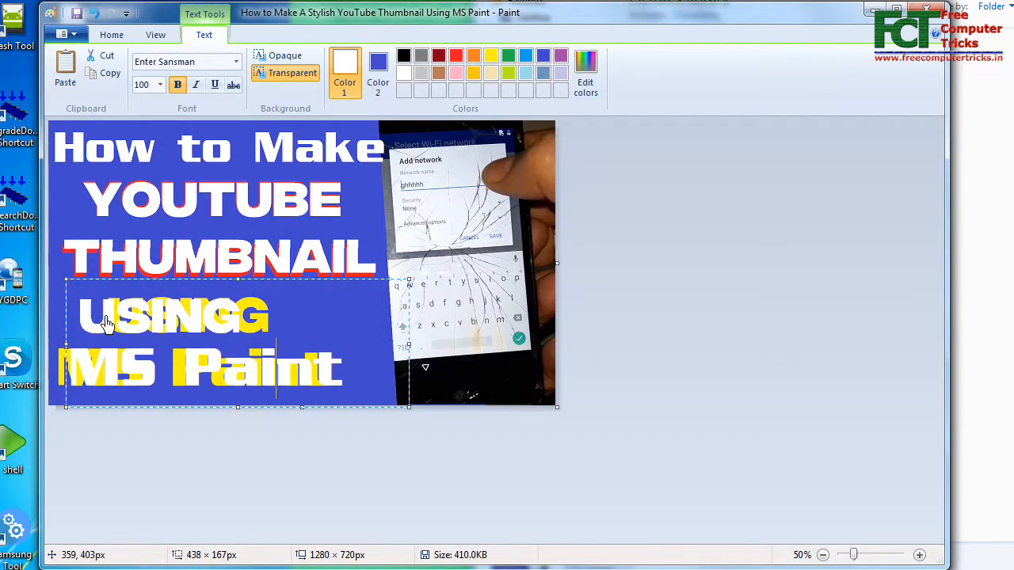
left_click(70, 317)
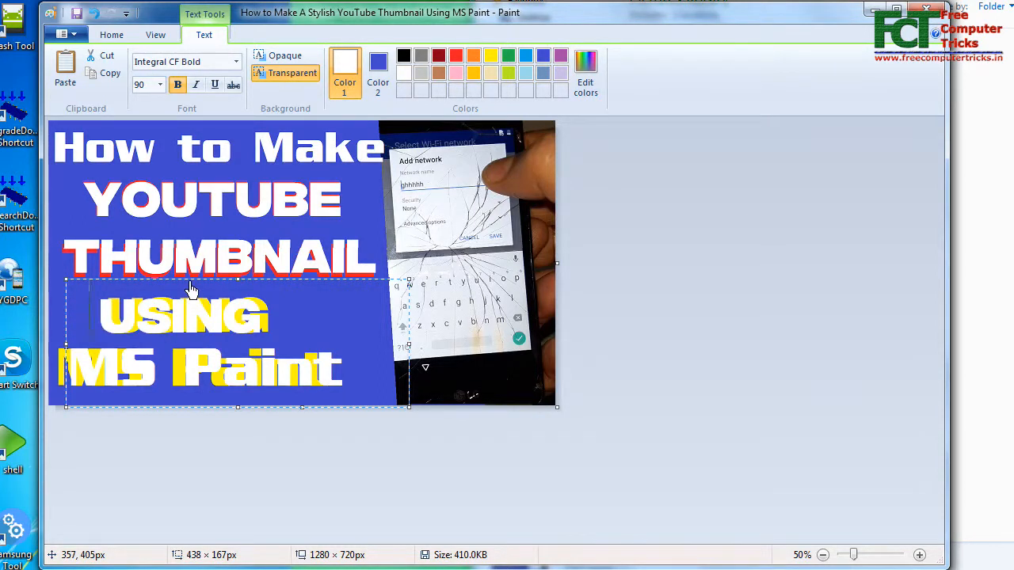
left_click_drag(188, 289, 178, 291)
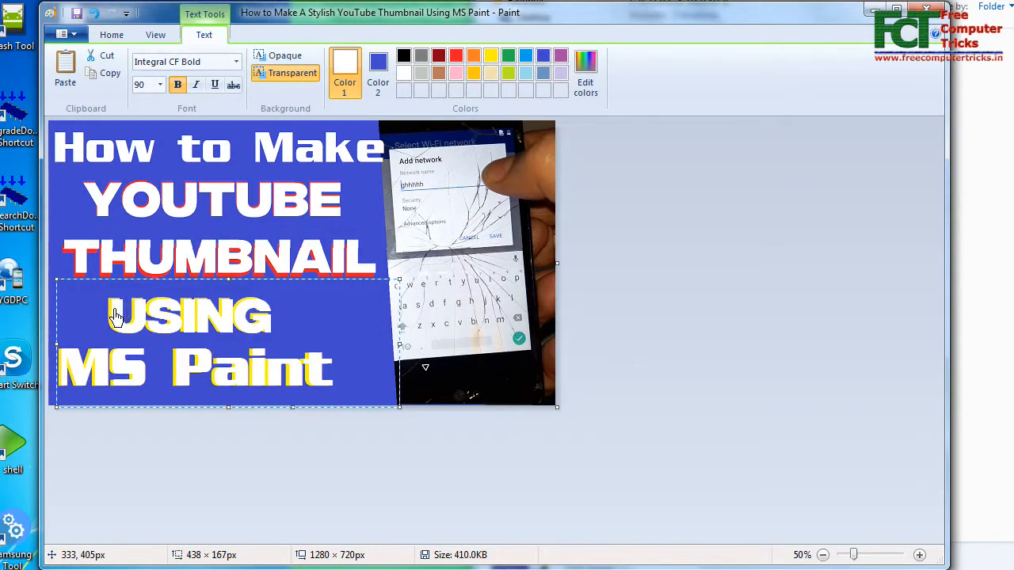
Step: Recolor both lines of the overlaid "Using MS Paint" copy orange
left_click_drag(115, 318, 347, 373)
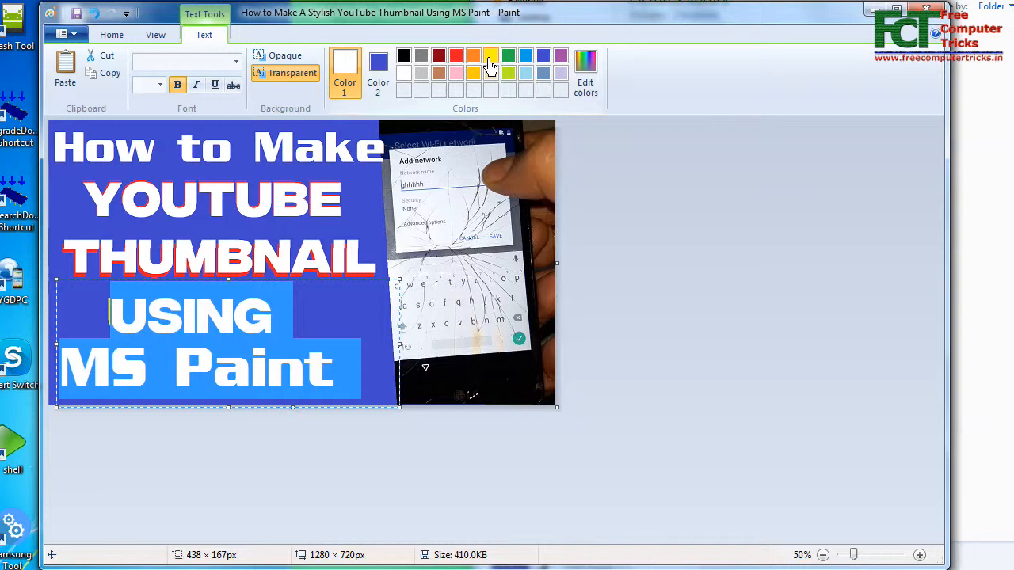
left_click(490, 60)
left_click(471, 60)
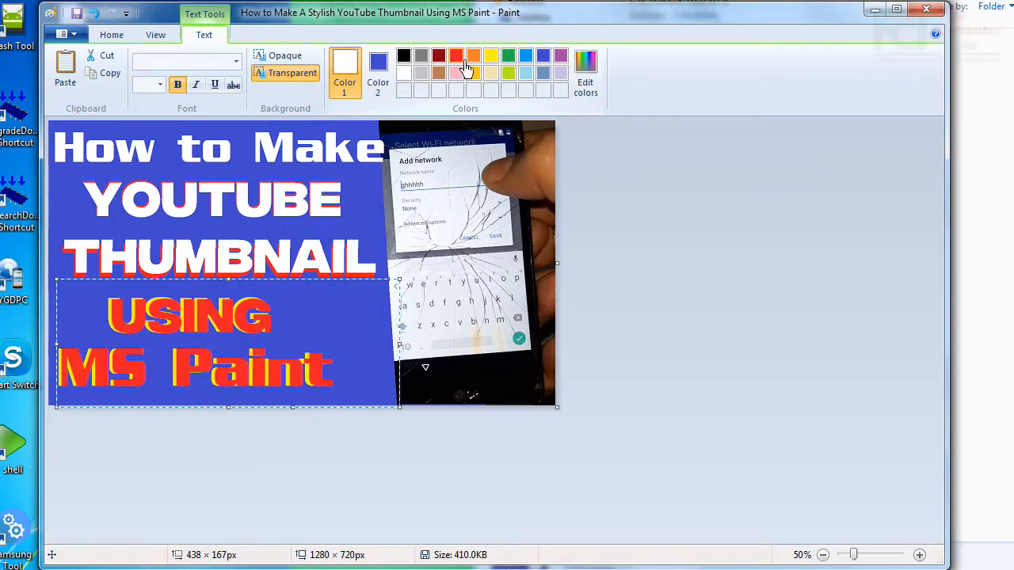
left_click(468, 64)
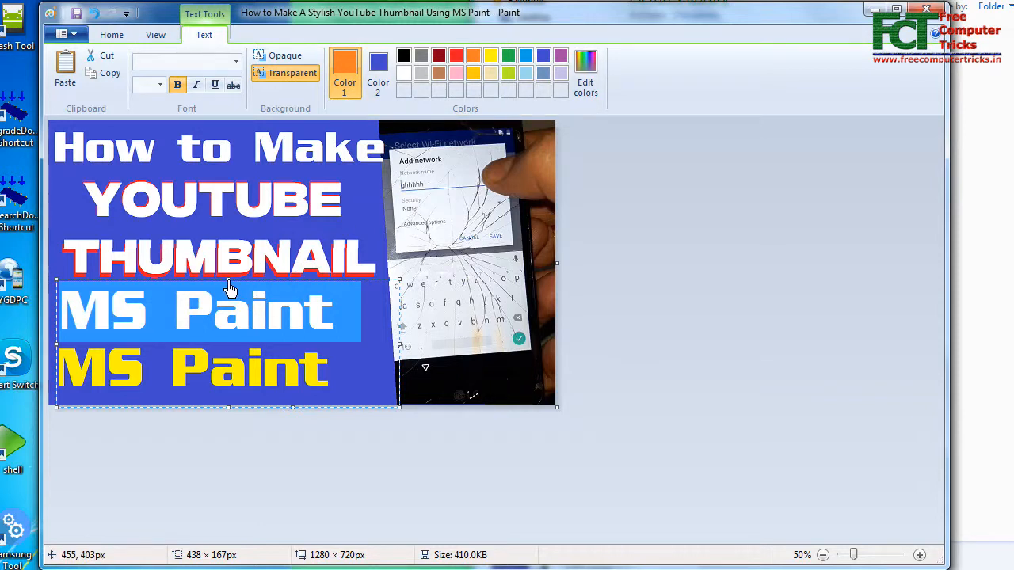
Step: Enlarge the orange text box to about 475 × 170 px so that both lines fit over the yellow text
mouse_move(228, 281)
left_mouse_down()
mouse_move(227, 261)
mouse_move(229, 290)
left_mouse_up()
left_click_drag(400, 349, 428, 355)
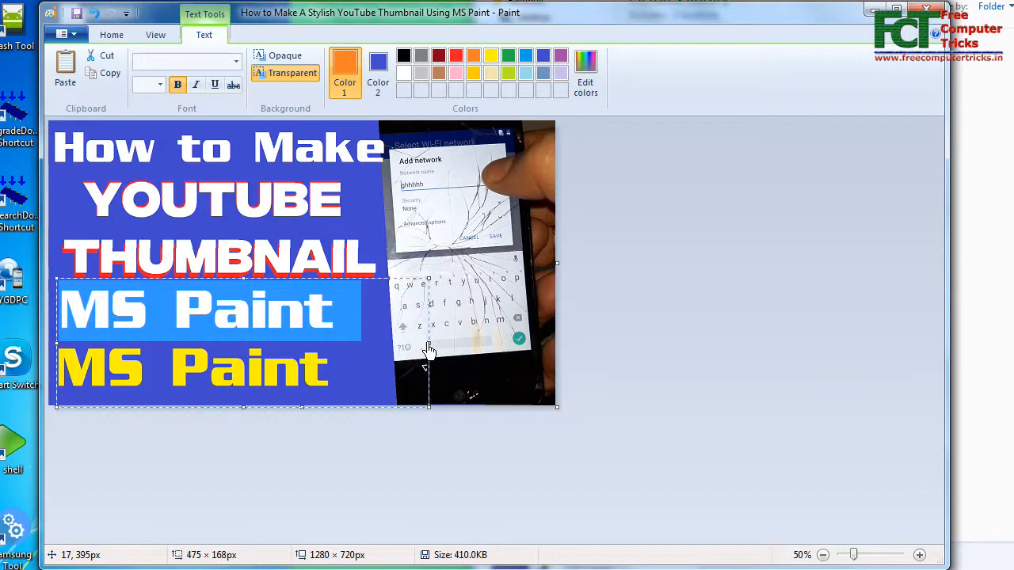
left_click(196, 328)
mouse_move(244, 287)
left_mouse_down()
mouse_move(244, 230)
mouse_move(242, 287)
left_mouse_up()
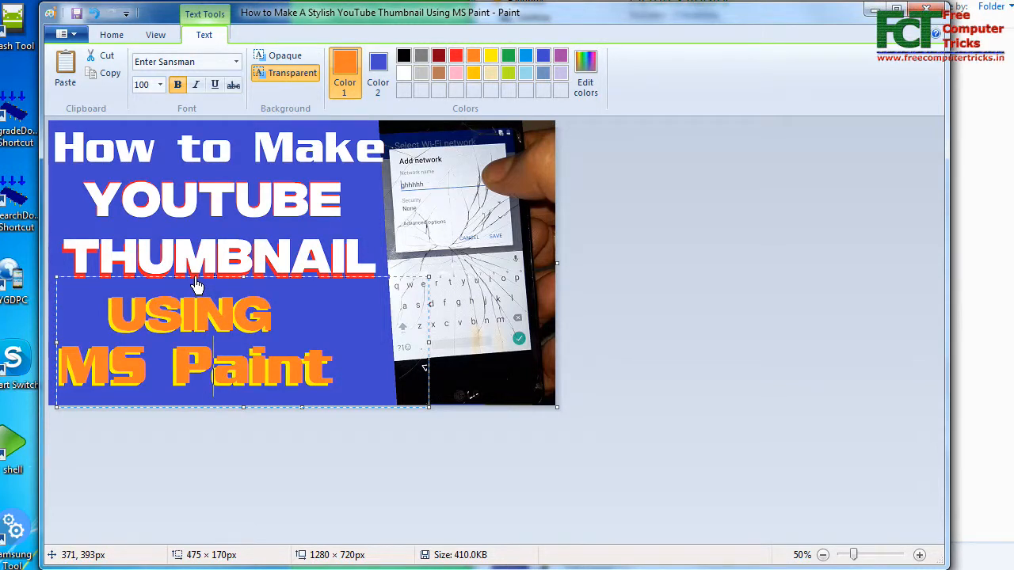
Step: Nudge the orange text slightly up and left of the yellow copy so the yellow forms a shadow, and commit it
left_click_drag(195, 285, 194, 286)
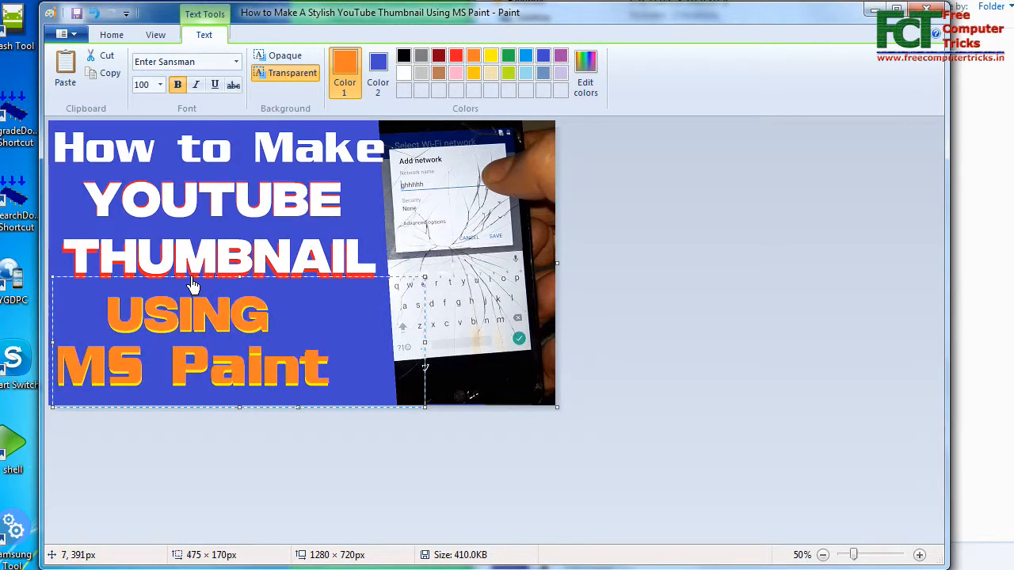
left_click_drag(193, 285, 192, 284)
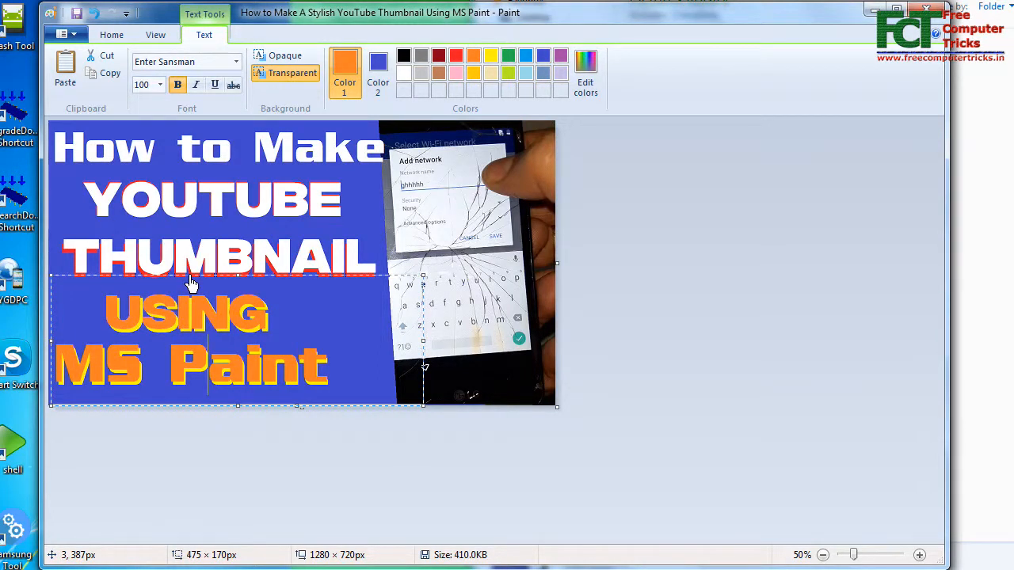
left_click(293, 243)
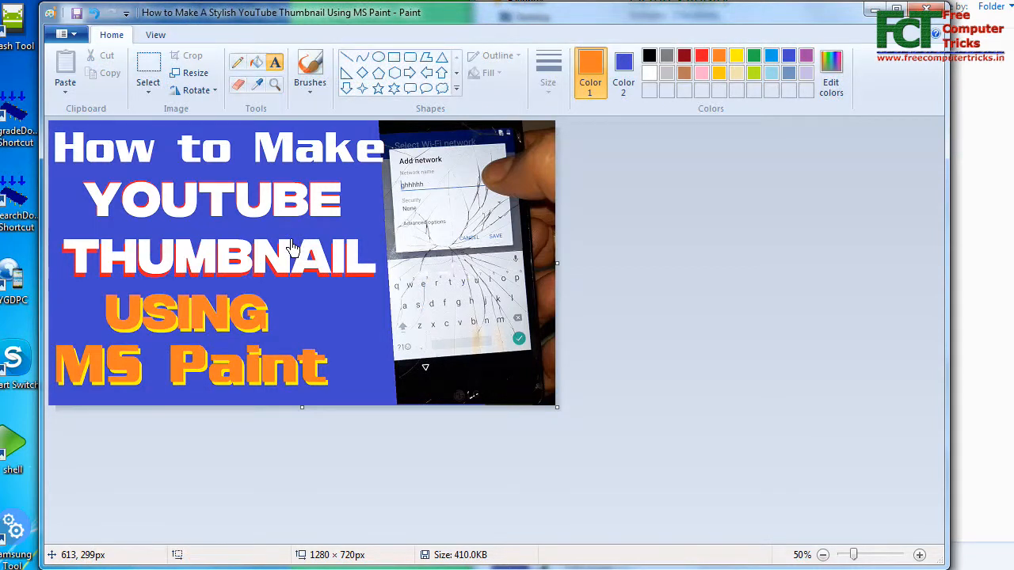
Step: Save the thumbnail, then preview its file from the Pictures library in Windows Photo Viewer and close the preview
left_click(76, 17)
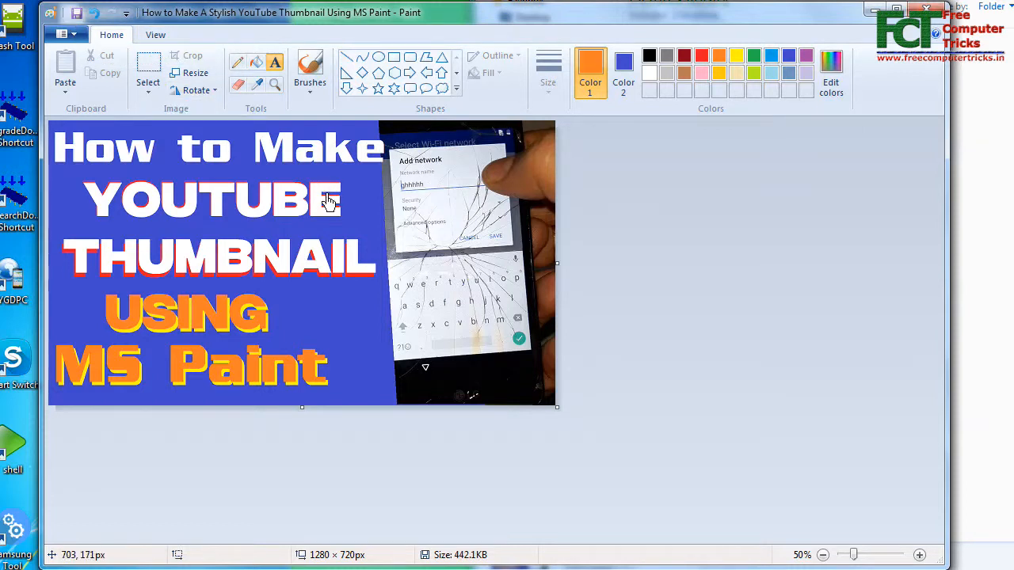
left_click(919, 555)
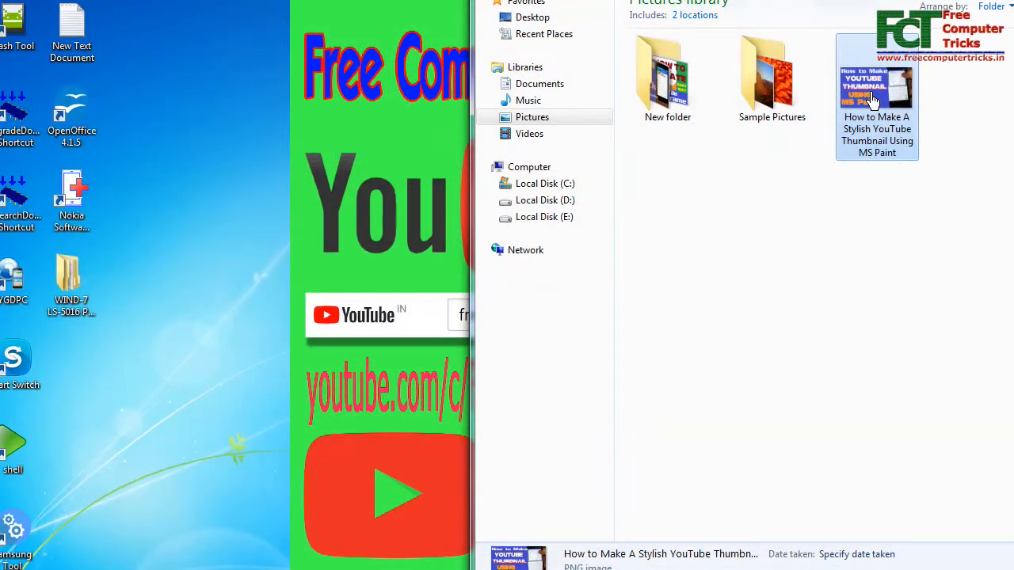
double_click(871, 99)
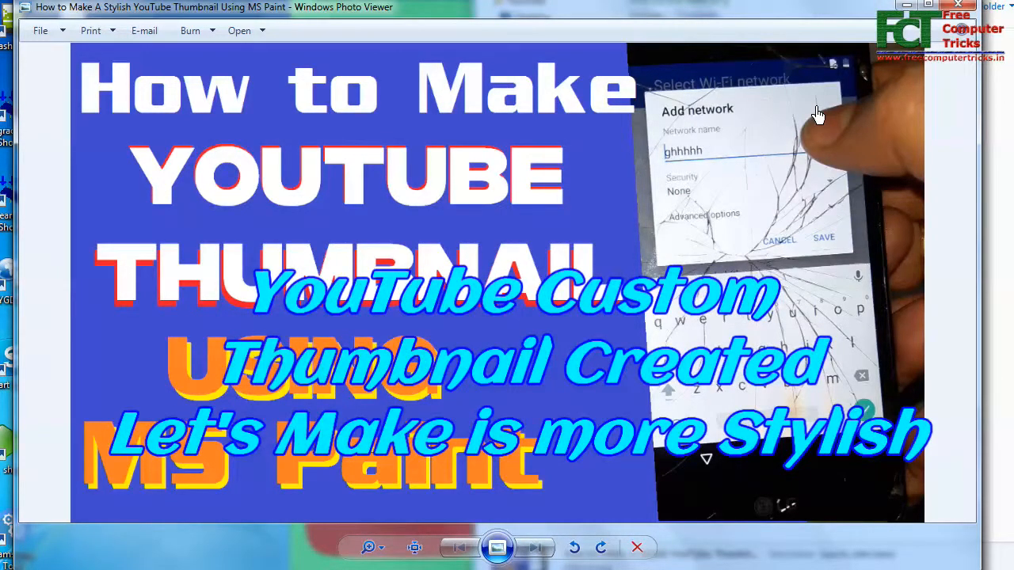
left_click(959, 6)
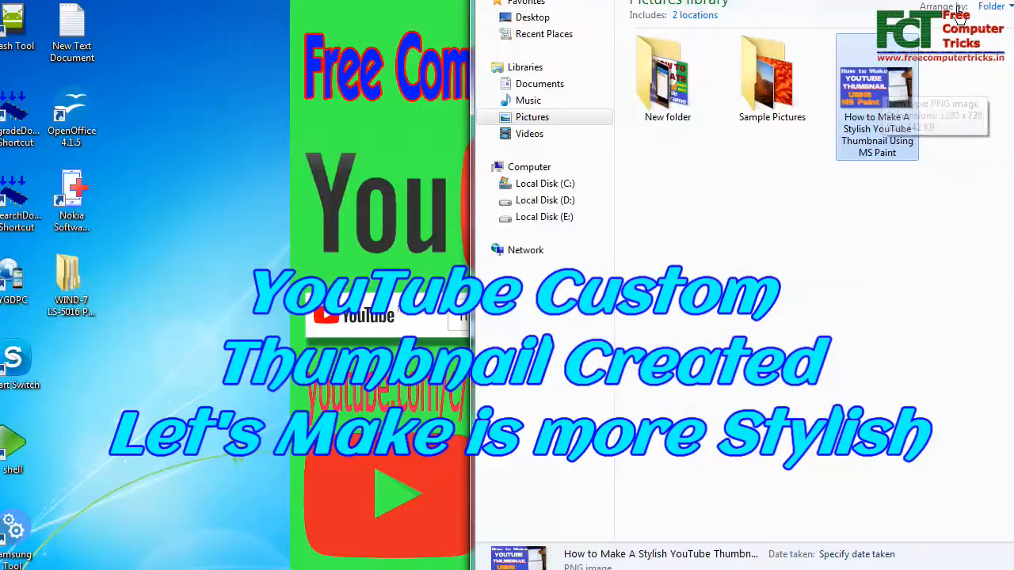
Step: Open New folder in the Pictures library, show its images as large icons, and size the window so they form a single column
double_click(664, 91)
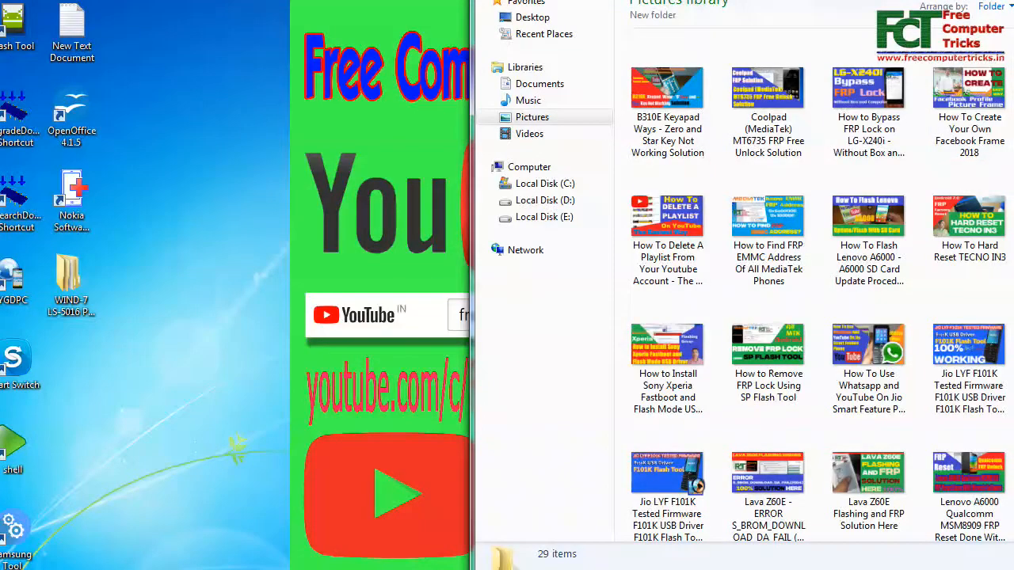
left_click_drag(886, 2, 736, 5)
left_click(823, 39)
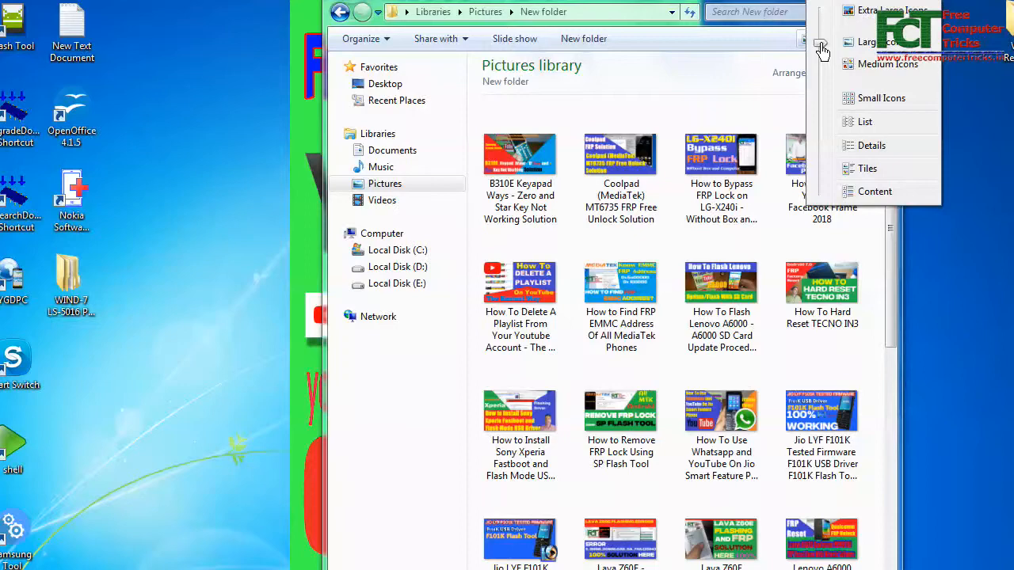
left_click(871, 17)
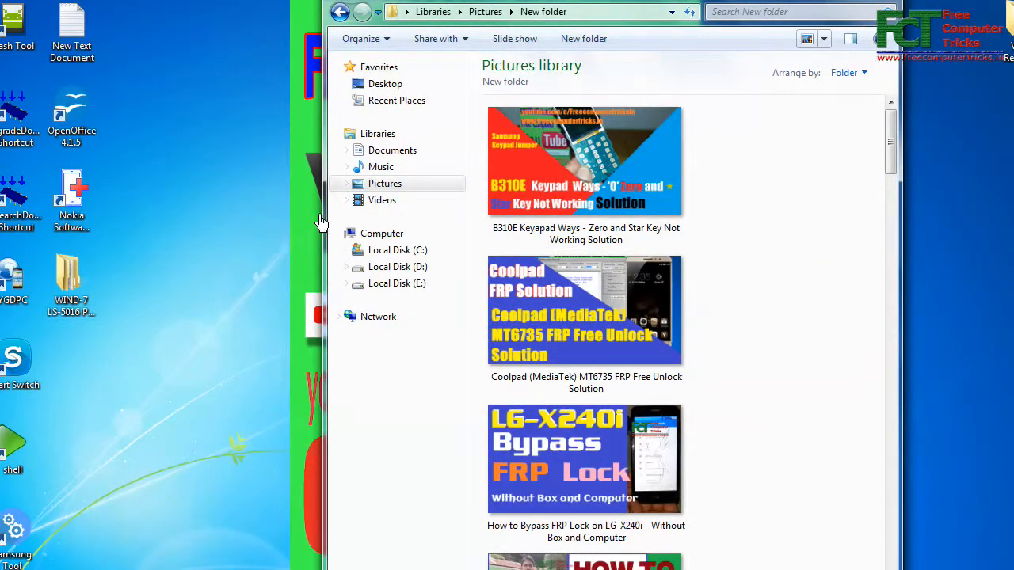
left_click_drag(325, 222, 253, 224)
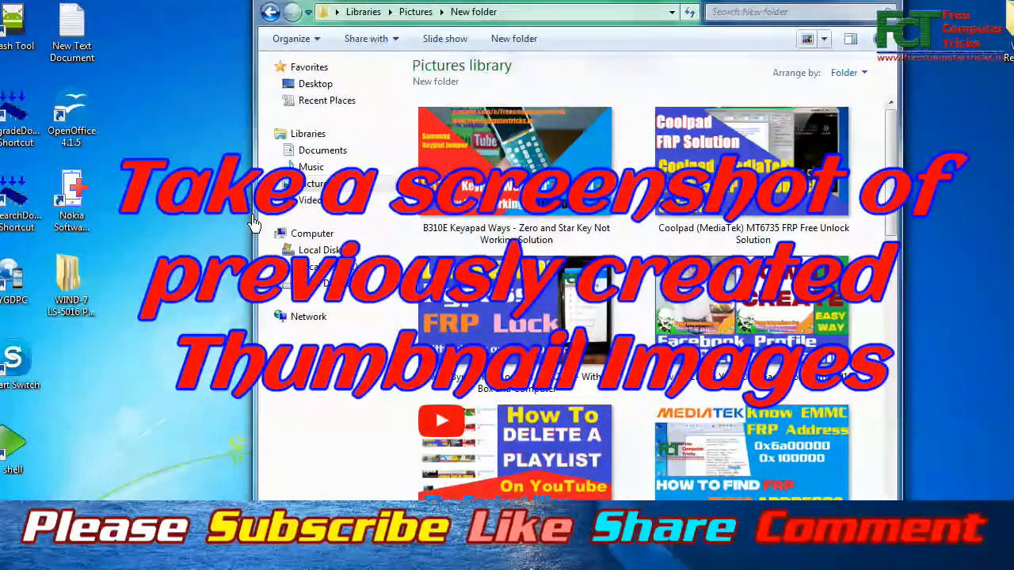
left_click_drag(253, 224, 315, 232)
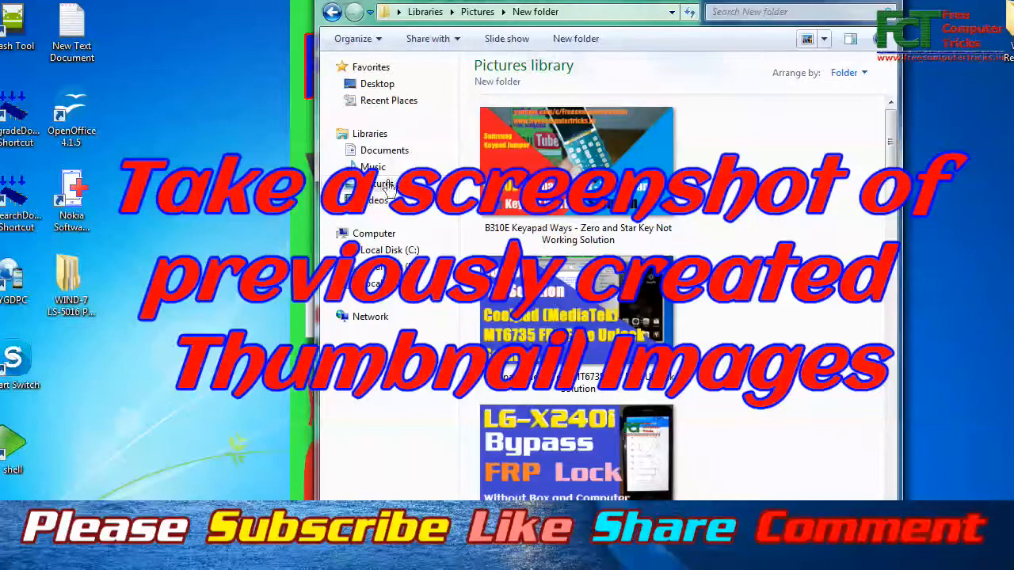
left_click_drag(537, 56, 535, 0)
left_click_drag(887, 91, 880, 67)
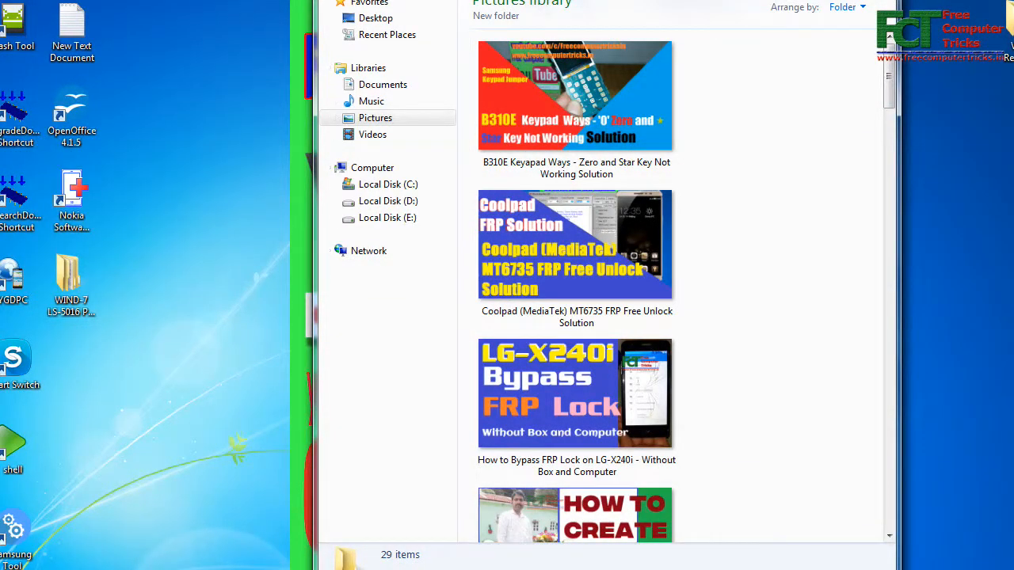
Step: Capture a rectangular snip of the first three thumbnails with Snipping Tool and save it to the desktop as the PNG file Capture
key("super")
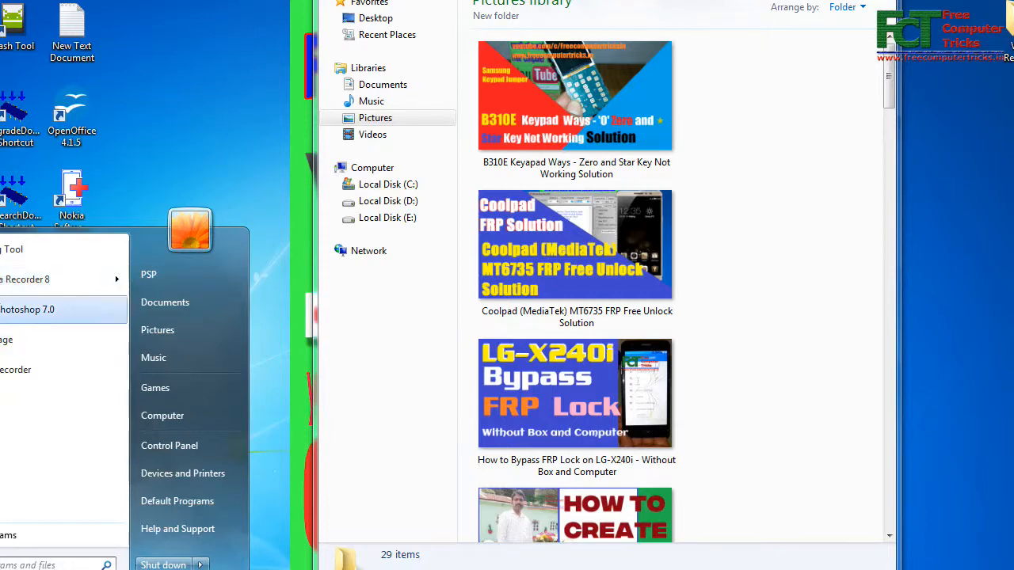
left_click(11, 249)
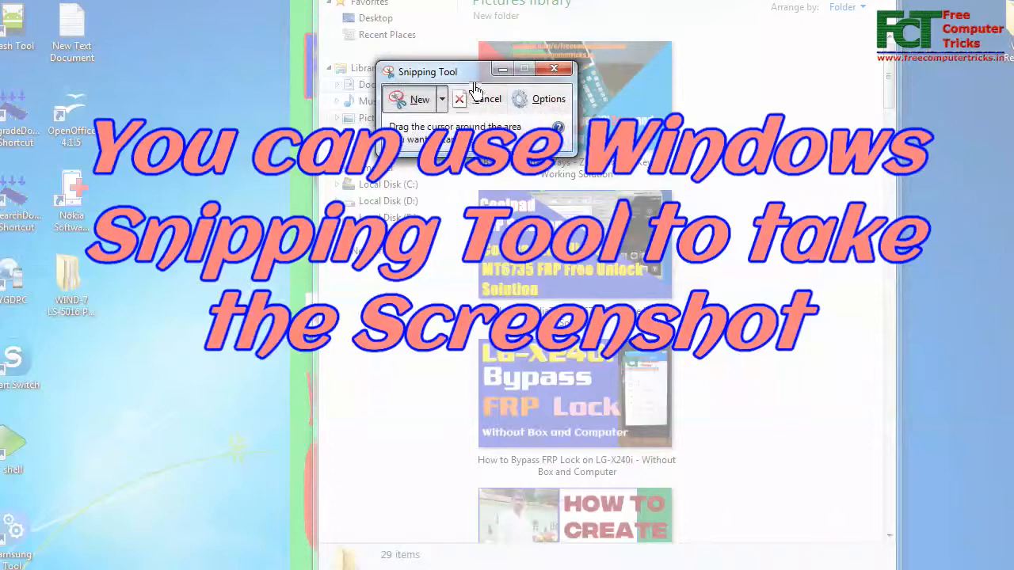
left_click(442, 100)
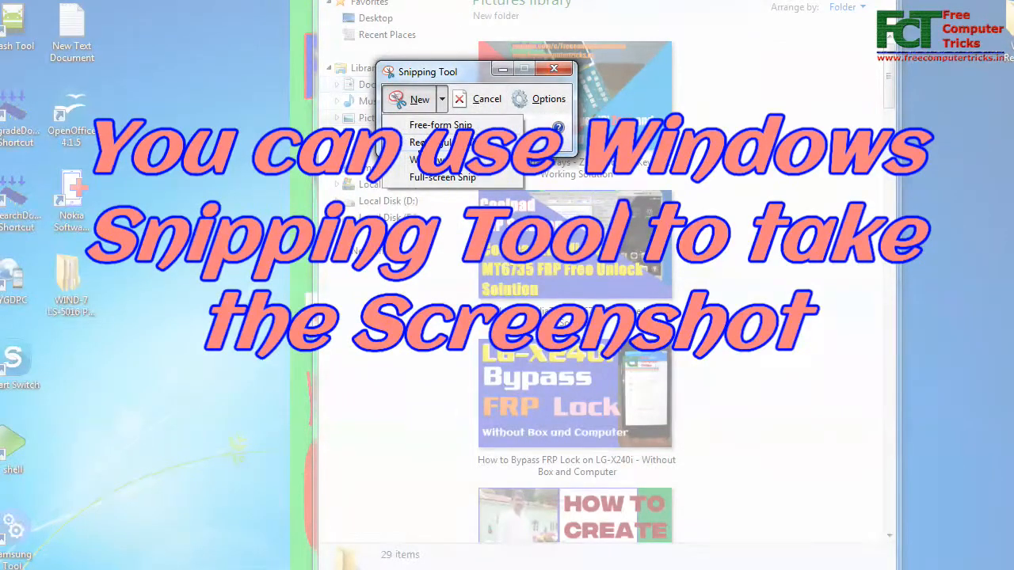
left_click(431, 142)
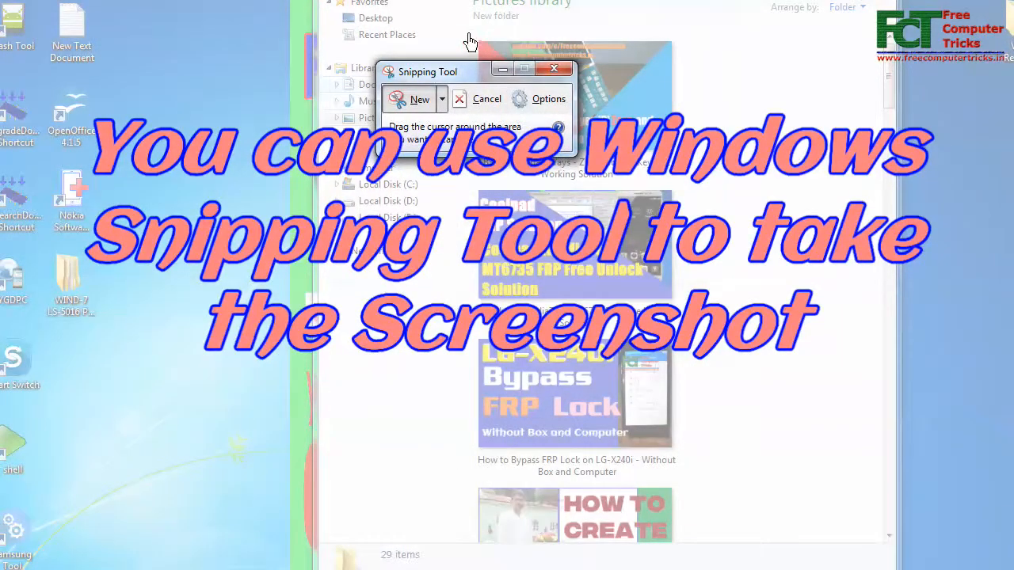
left_click_drag(468, 34, 686, 493)
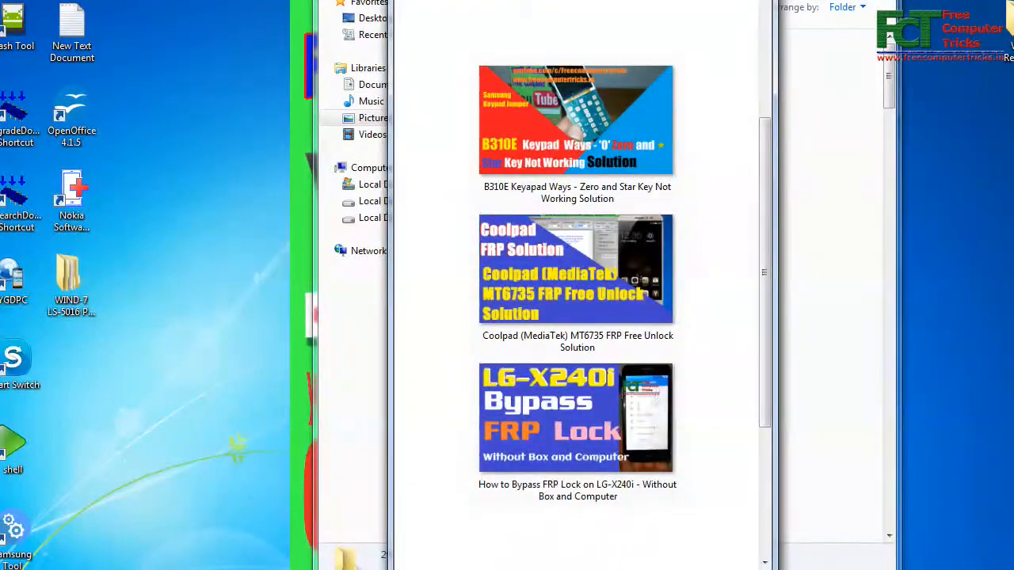
key("ctrl+s")
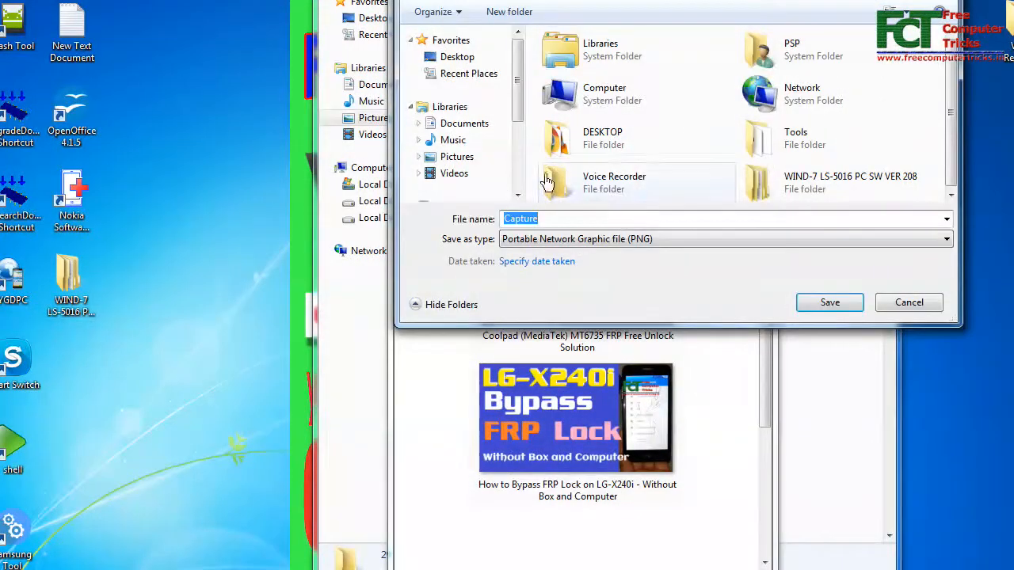
left_click(828, 306)
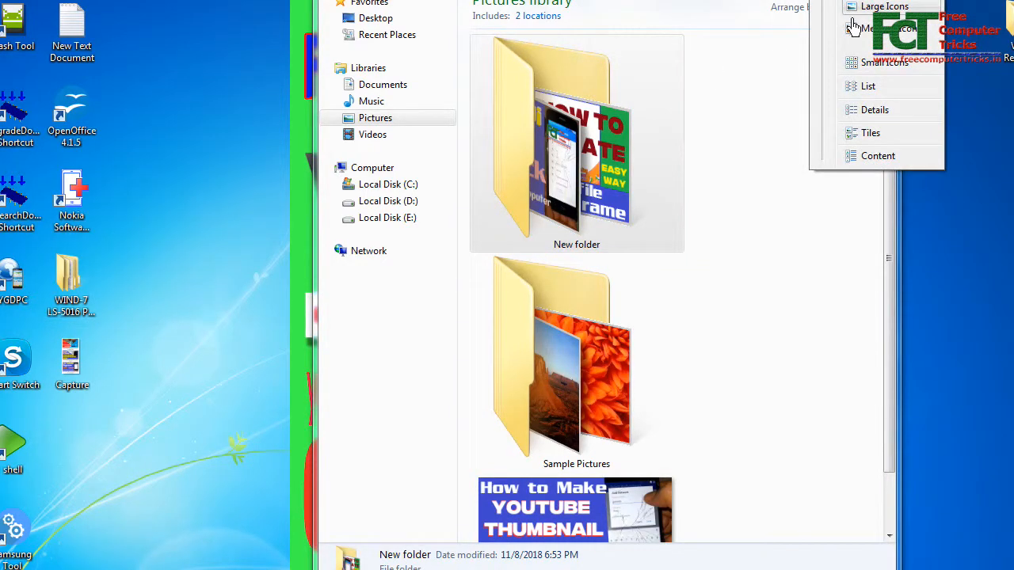
Step: Show the Pictures library as medium icons and open "How to Make A Stylish YouTube Thumbnail Using MS Paint" for editing in Paint
left_click(859, 29)
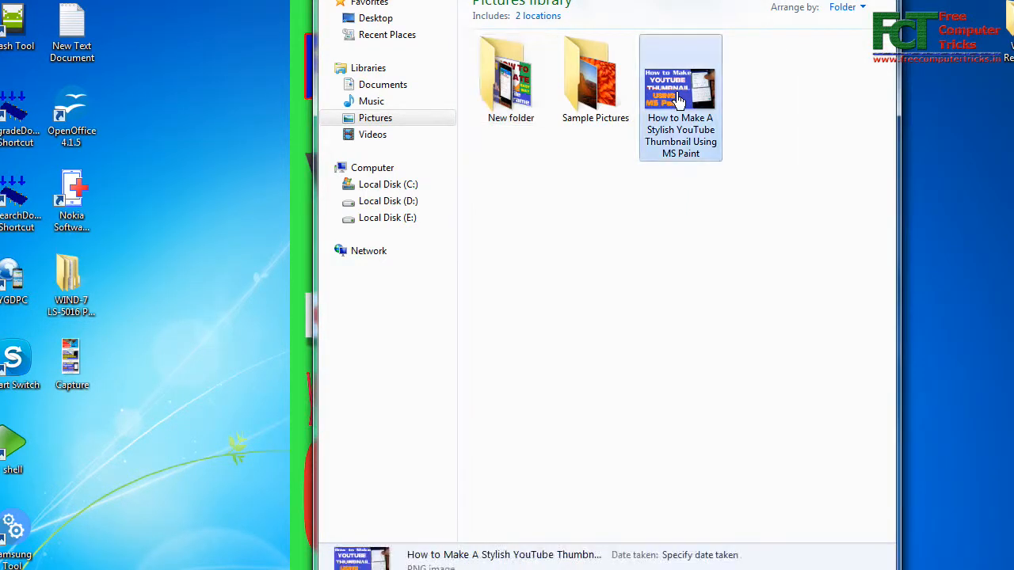
right_click(678, 99)
left_click(679, 128)
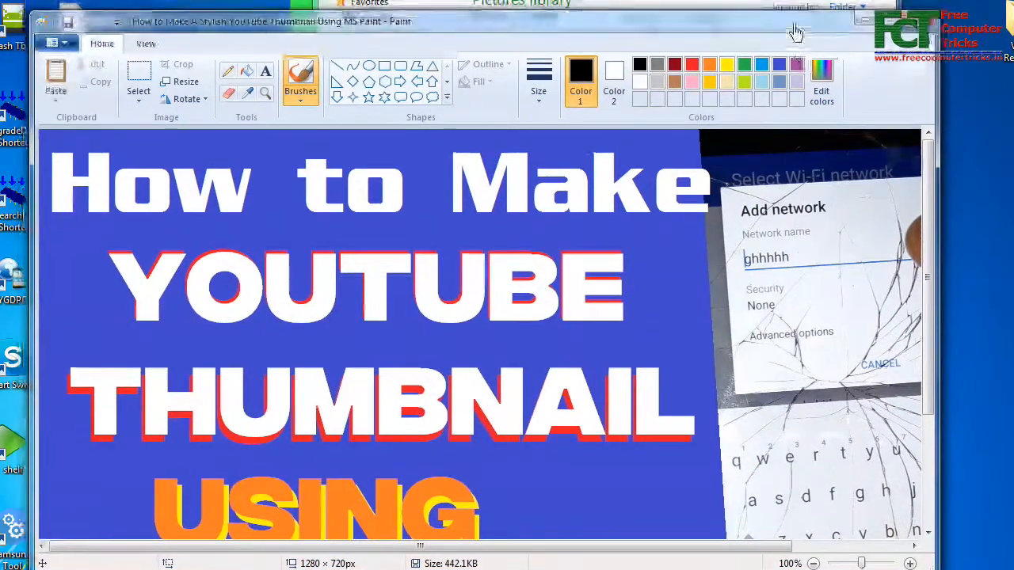
left_click(814, 32)
Step: Open the Capture image from the desktop for editing in a second Paint window
left_click(69, 357)
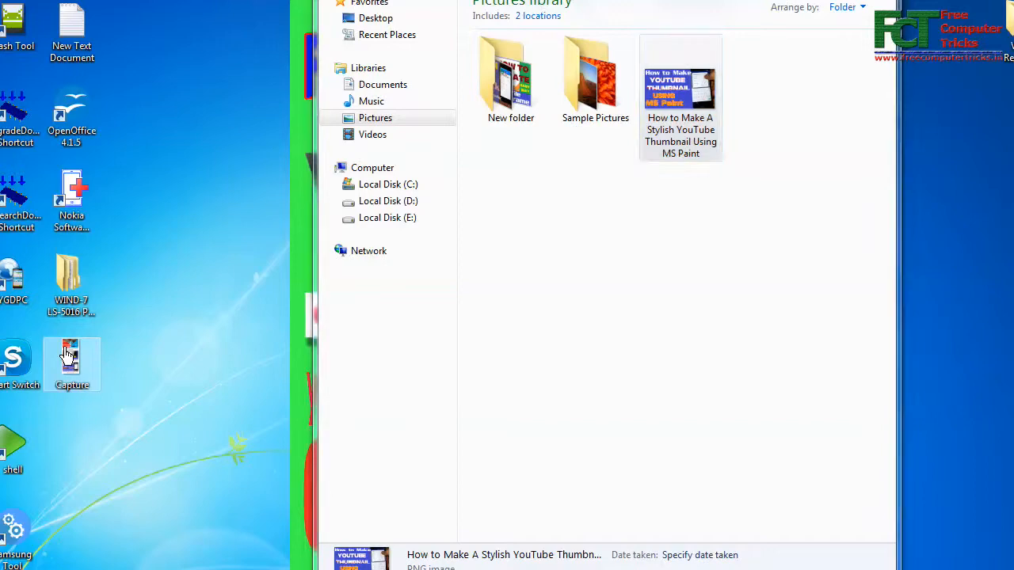
right_click(68, 357)
left_click(125, 153)
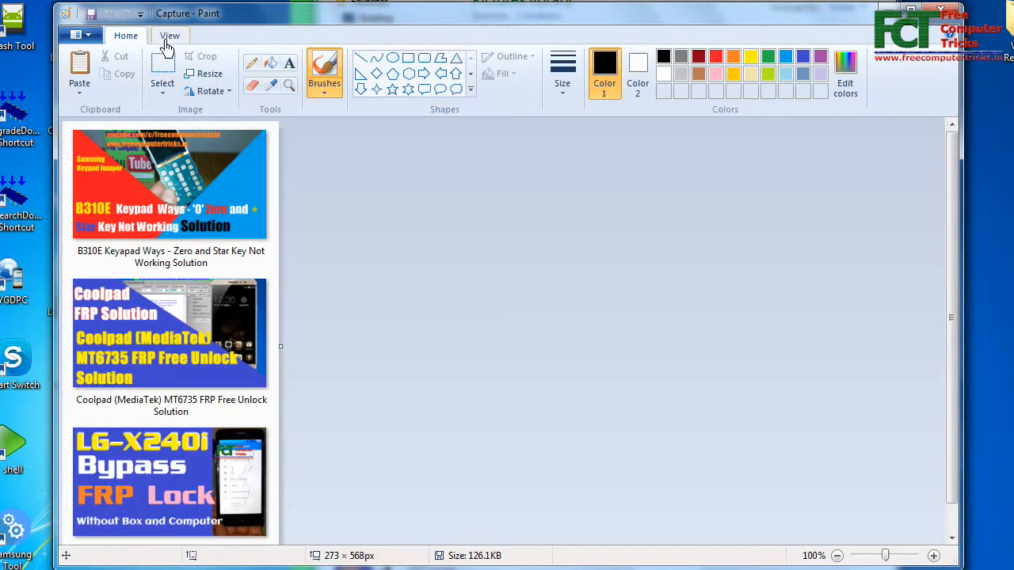
Step: Delete the captions under all three thumbnails and shorten the canvas from its bottom edge to 273 × 538 px
left_click(162, 75)
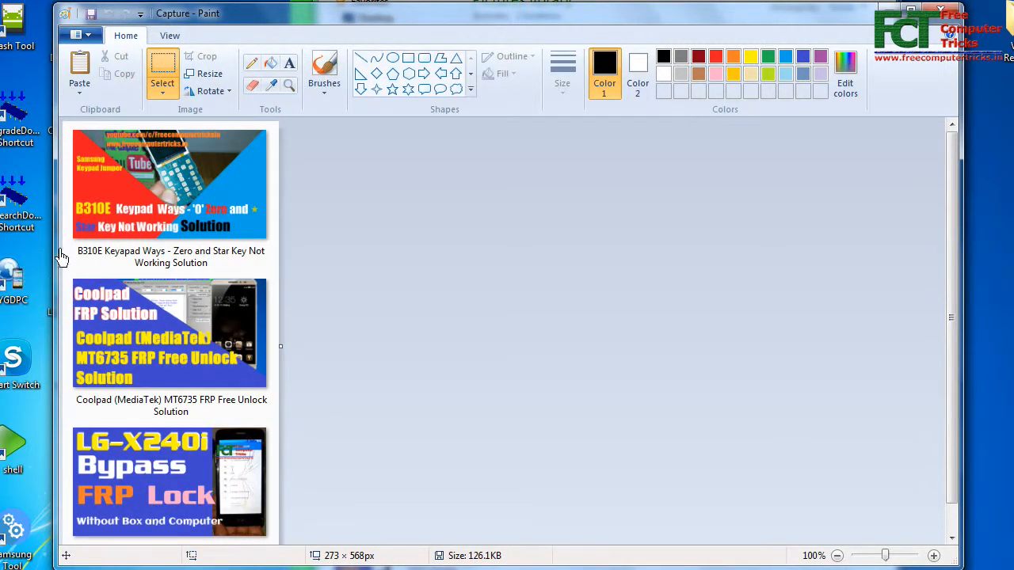
left_click_drag(75, 245, 243, 274)
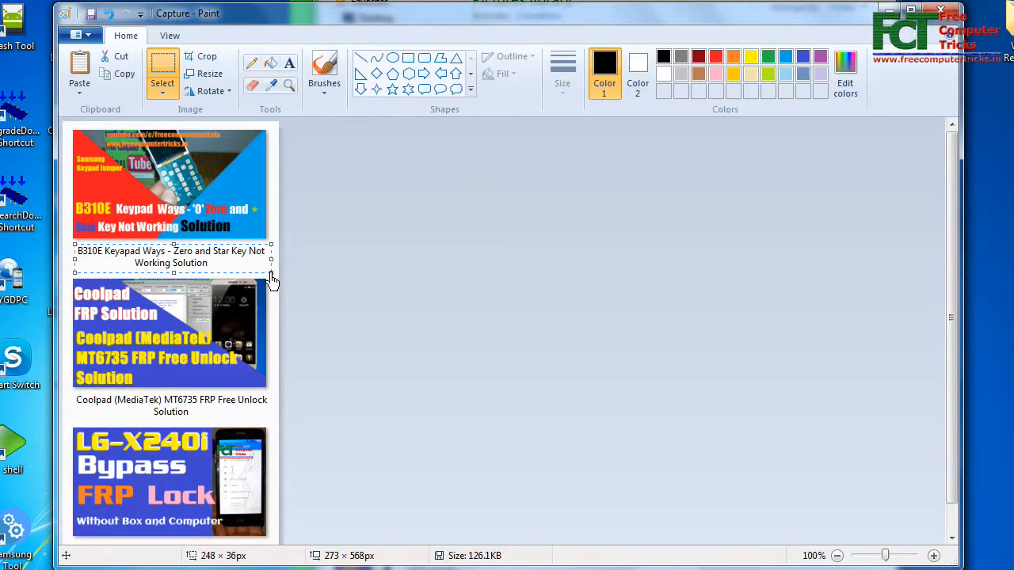
key("Delete")
left_click_drag(72, 396, 271, 418)
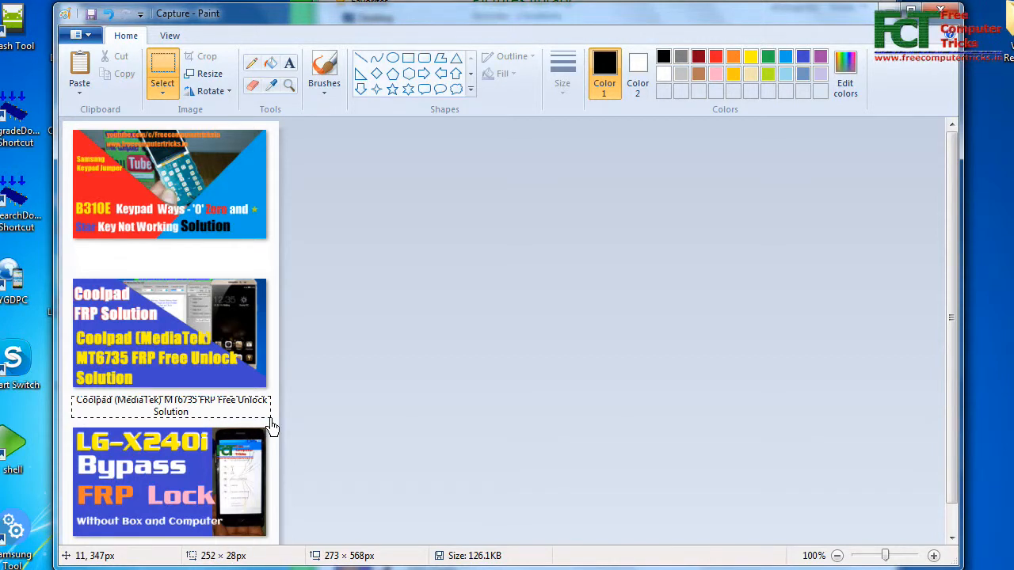
key("Delete")
scroll(263, 418, "down", 1)
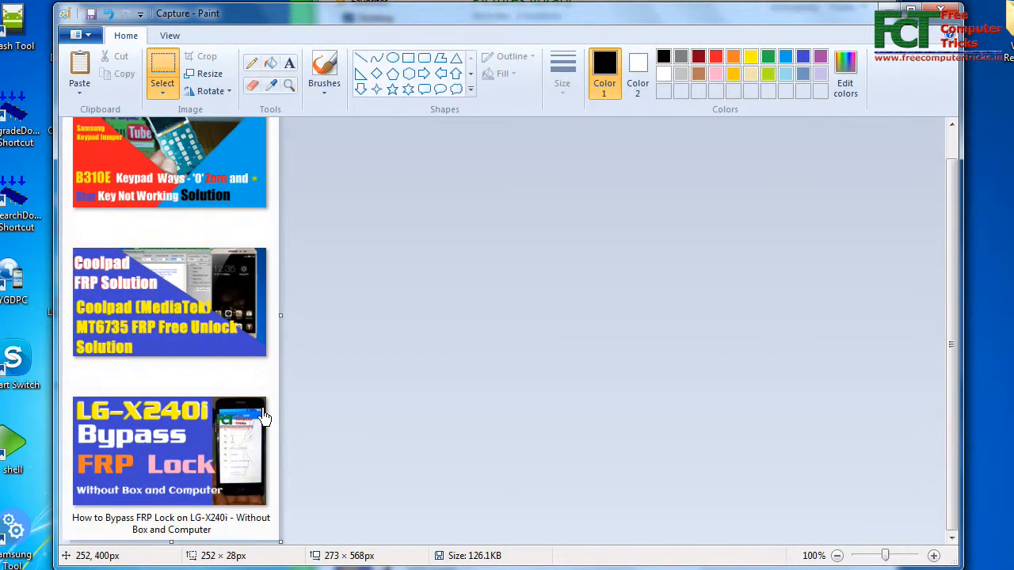
left_click_drag(66, 513, 235, 540)
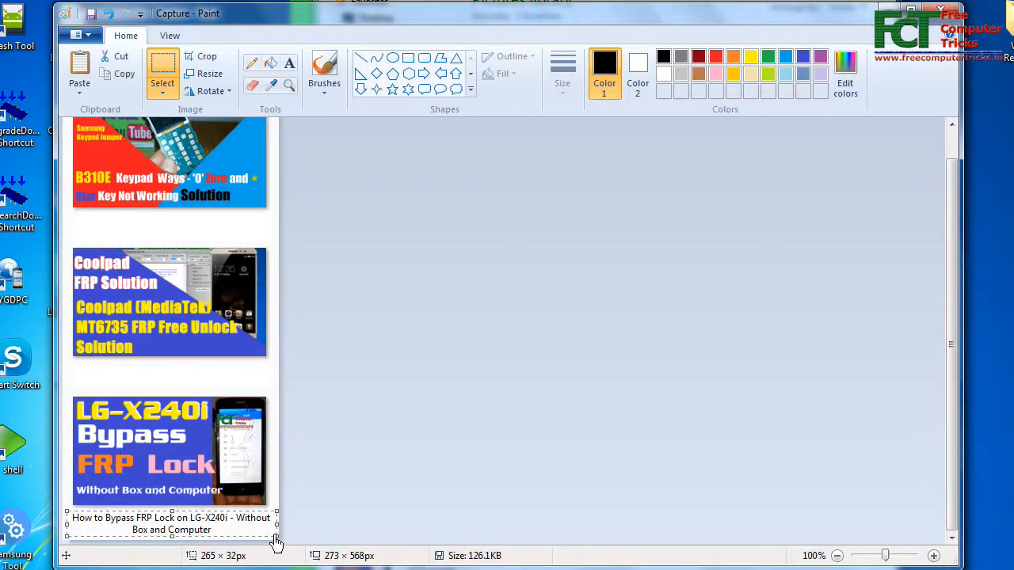
key("Delete")
left_click_drag(171, 543, 173, 528)
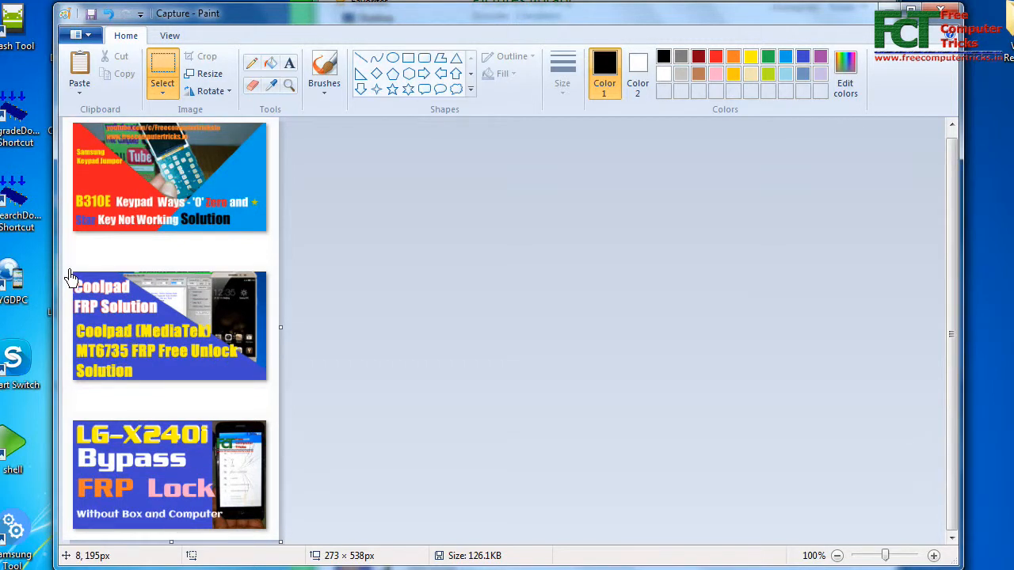
Step: Select the middle Coolpad thumbnail and move it up to close the gap beneath the B310E thumbnail
left_click_drag(69, 272, 156, 360)
mouse_move(269, 391)
left_mouse_down()
mouse_move(275, 398)
mouse_move(274, 387)
left_mouse_up()
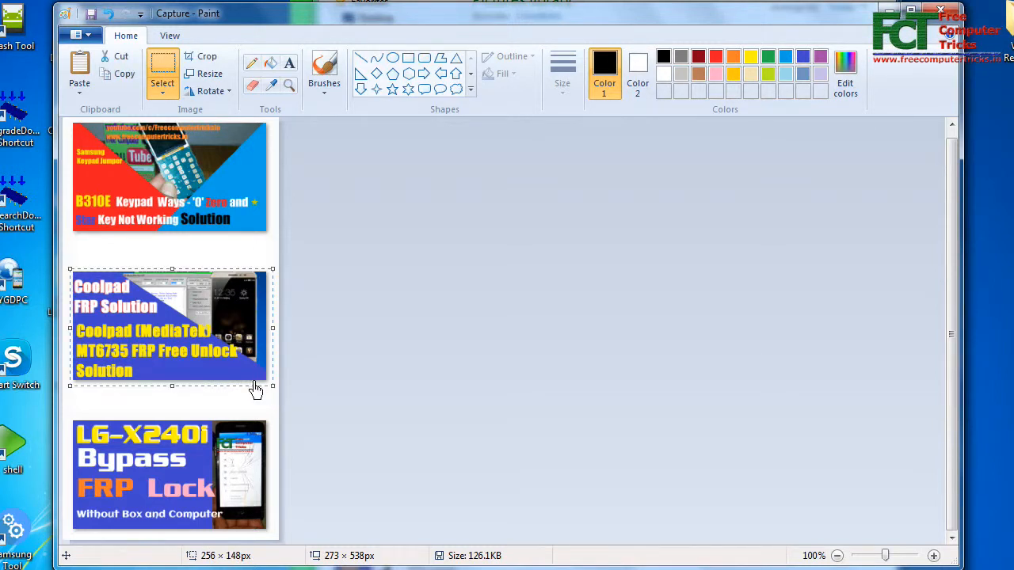
key("Left")
key("Left")
key("Left")
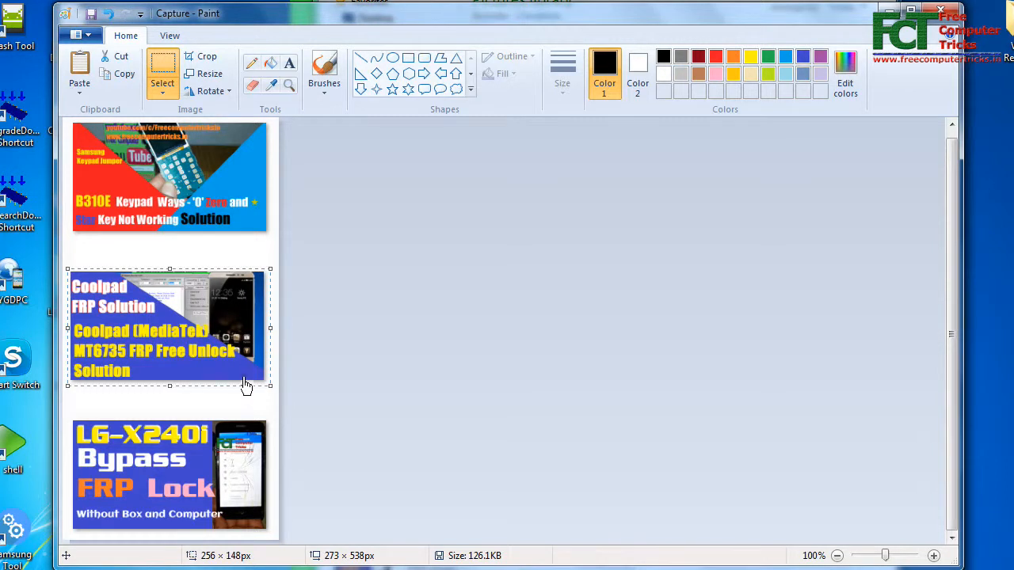
left_click_drag(213, 344, 202, 314)
key("Escape")
key("ctrl+z")
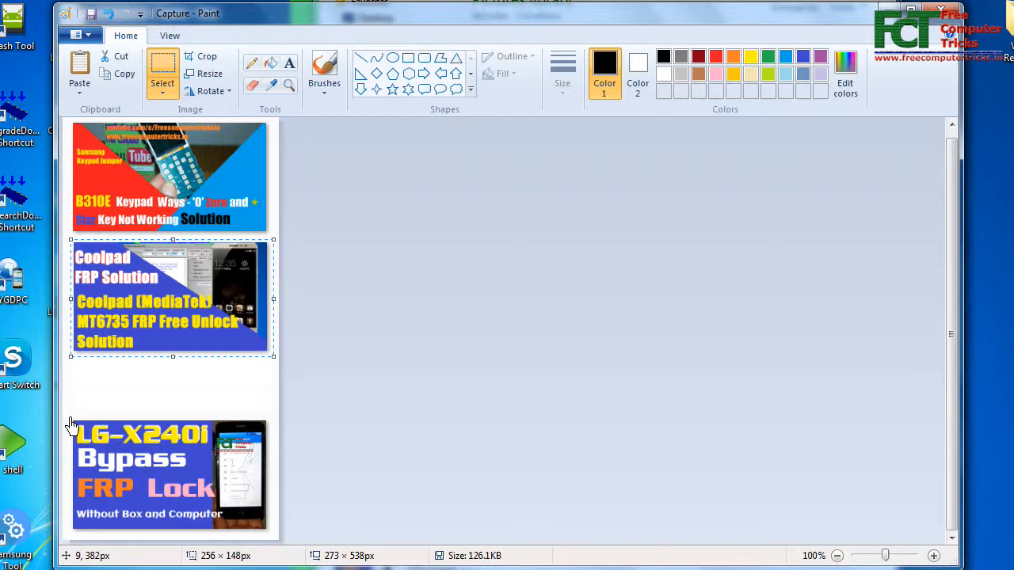
Step: Move the LG-X240i thumbnail up close beneath the Coolpad one and shorten the canvas to 273 × 463 px
left_click_drag(70, 419, 274, 537)
left_click_drag(208, 495, 210, 441)
key("Escape")
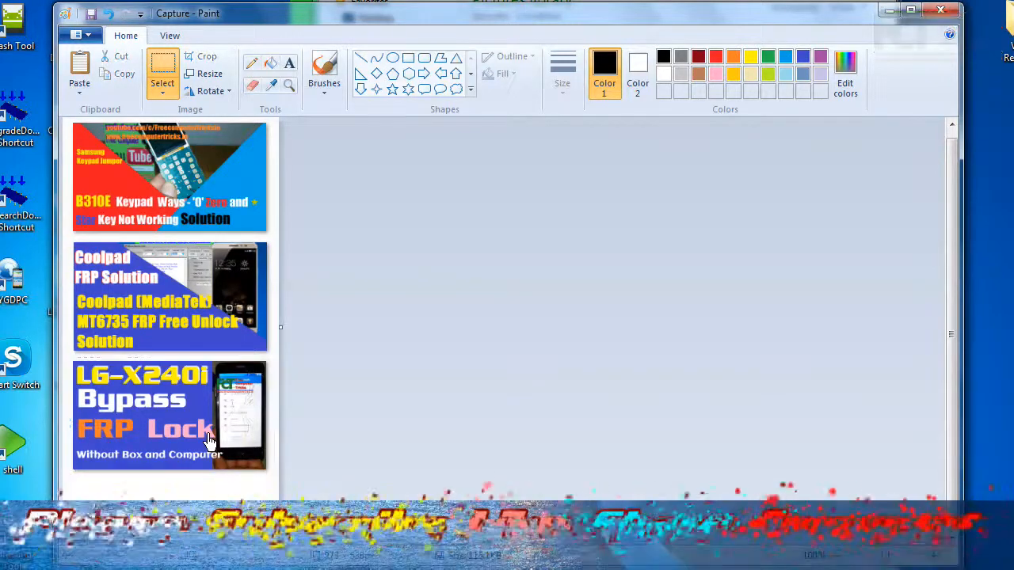
left_click(190, 519)
left_click_drag(171, 546, 182, 485)
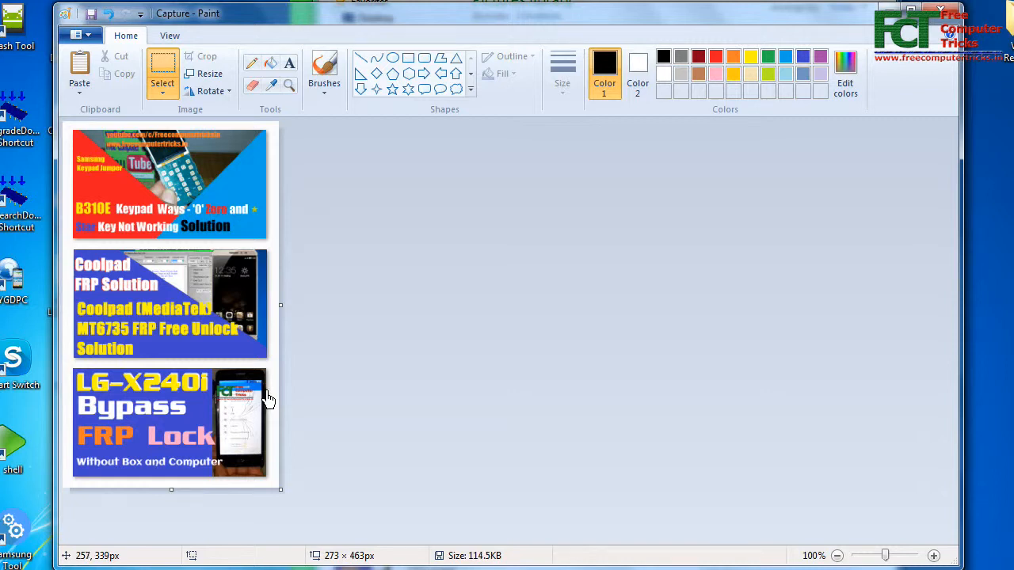
Step: Copy the whole three-thumbnail strip, paste it into the YouTube thumbnail image, and place it in the photo's upper-right corner
key("ctrl+a")
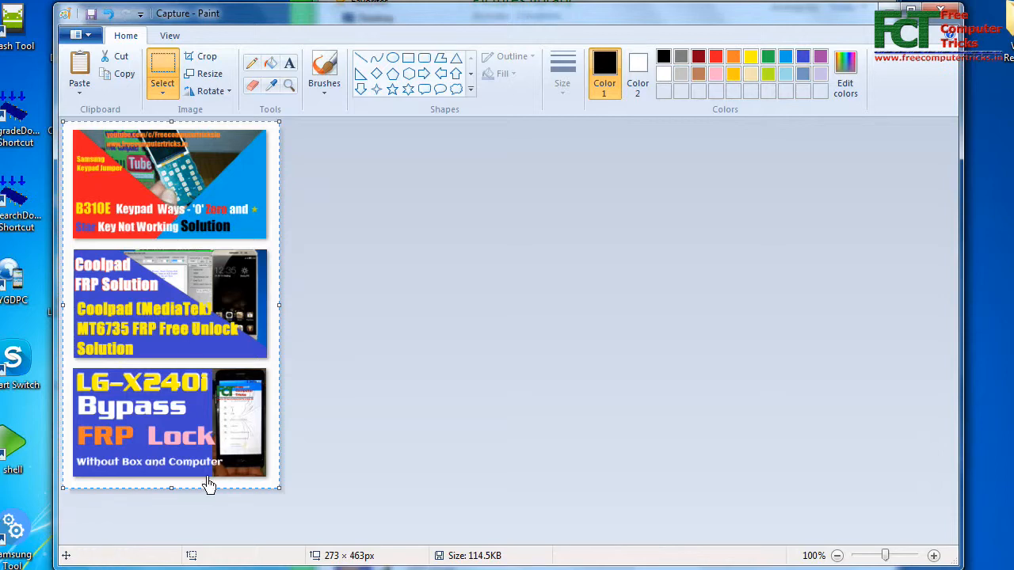
mouse_move(289, 568)
left_click(255, 497)
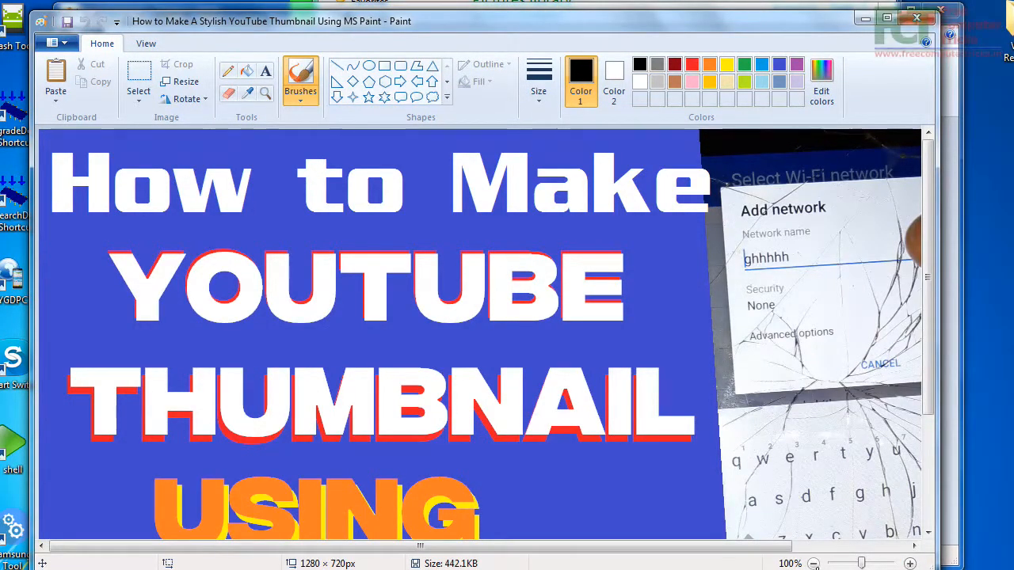
scroll(334, 201, "down", 1, "ctrl")
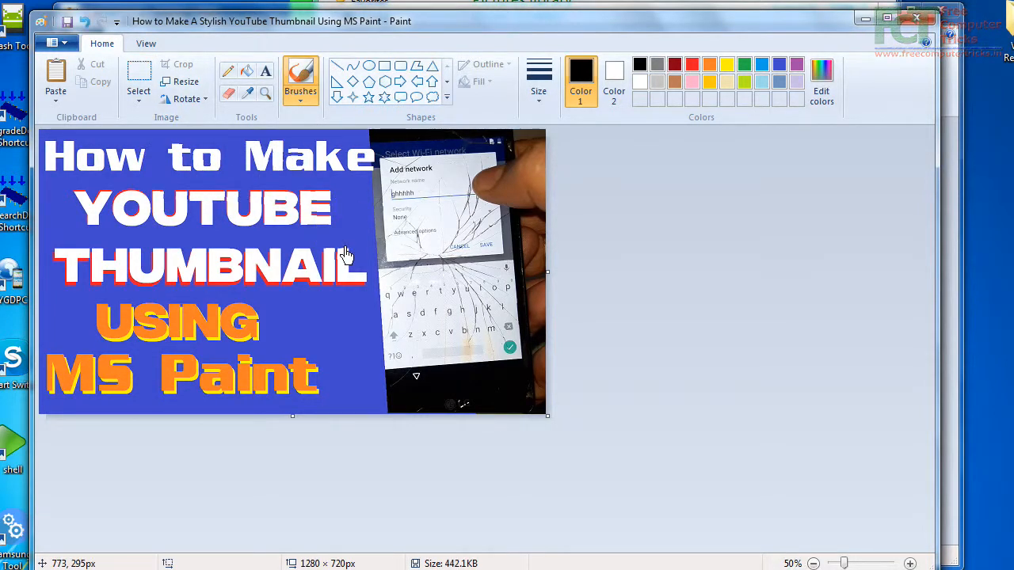
left_click(56, 95)
left_click_drag(109, 209, 501, 208)
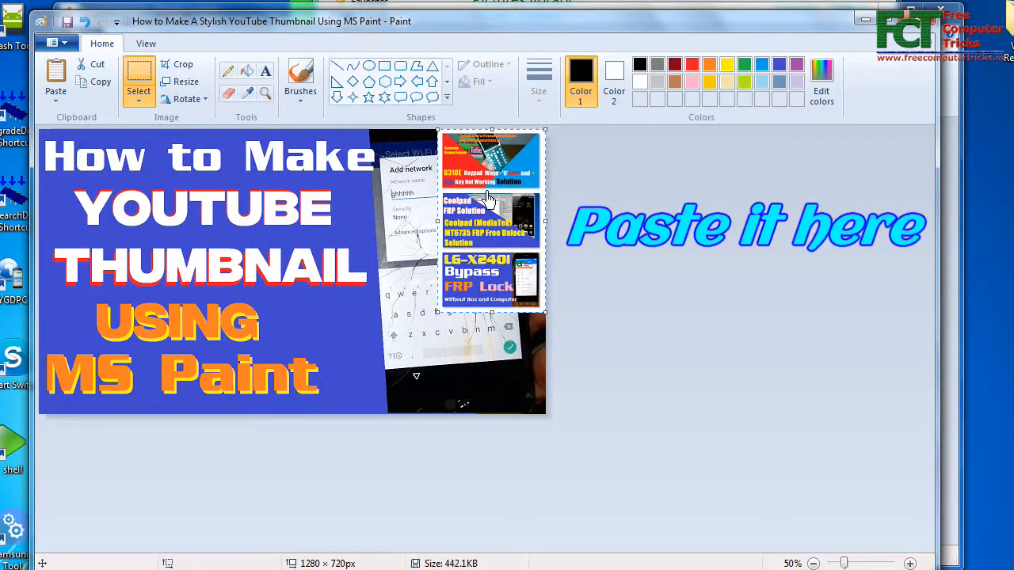
Step: Paste a second copy of the strip directly below the first, aligned with it so it fills the image's right edge, and commit it
key("ctrl+v")
left_click_drag(108, 199, 503, 379)
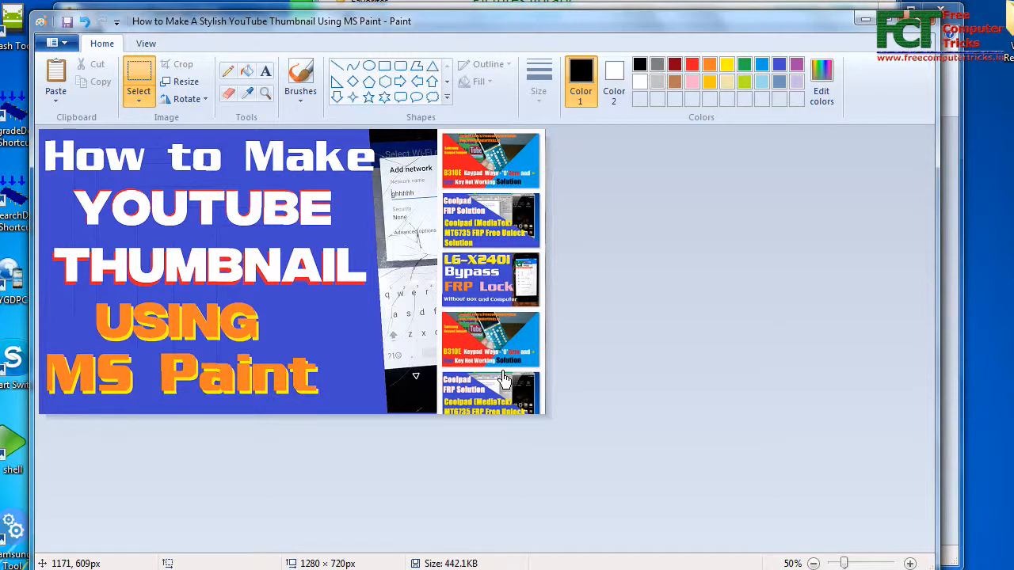
left_click_drag(503, 371, 503, 371)
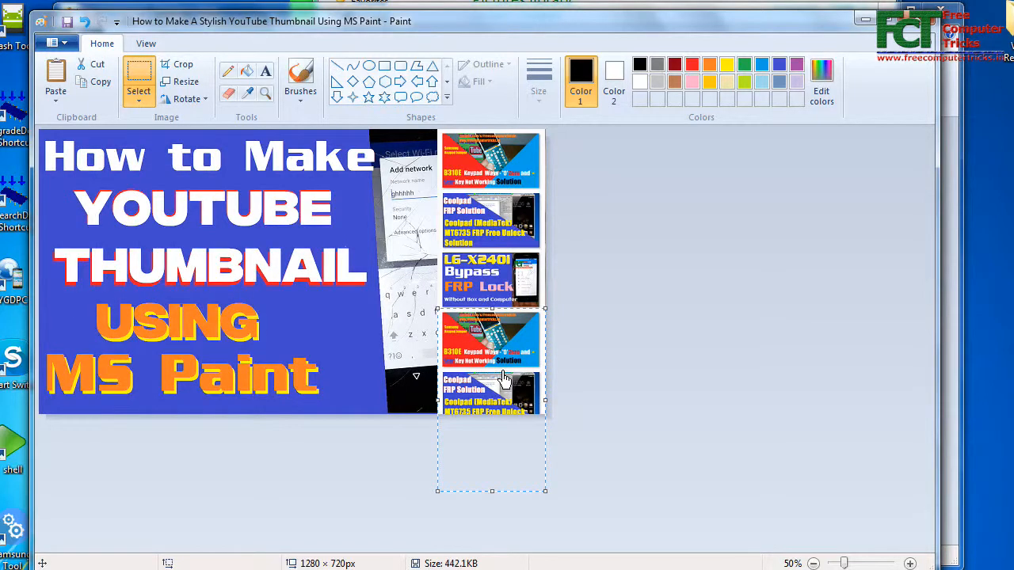
left_click(621, 448)
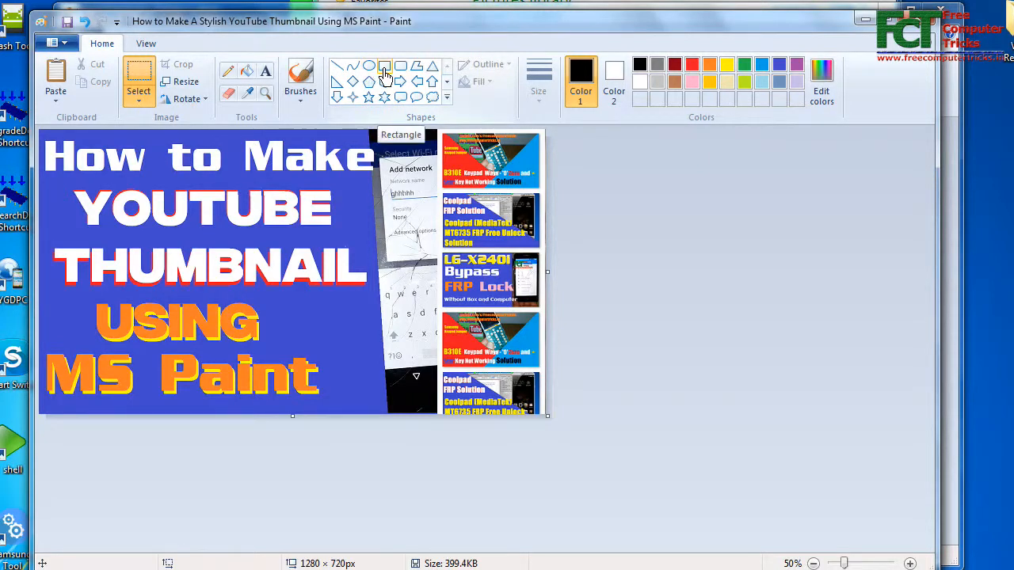
Step: Cover the phone photo between the title text and the thumbnail strip with a polygon in indigo outline and solid indigo fill
left_click(416, 68)
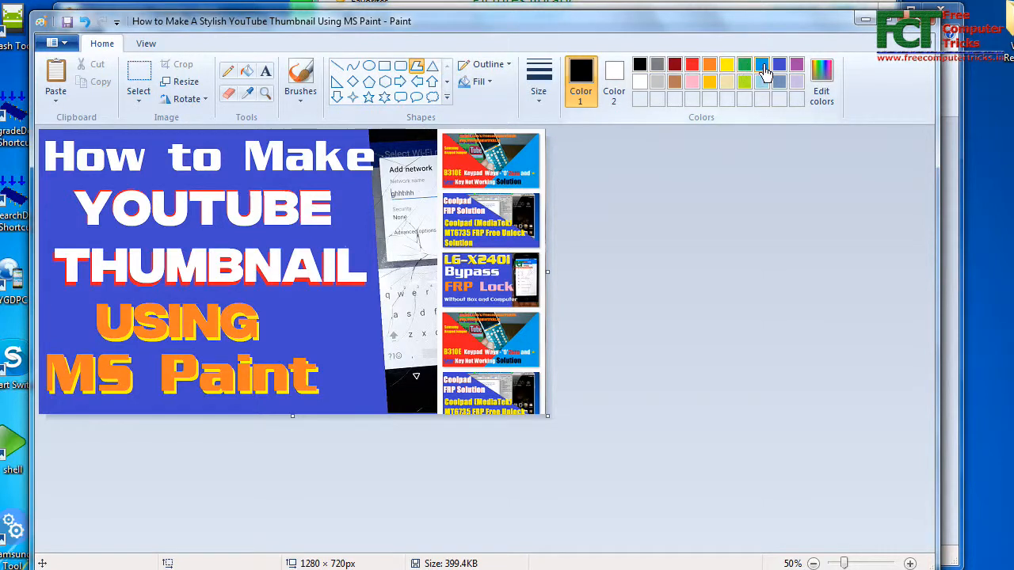
left_click(779, 67)
left_click(614, 80)
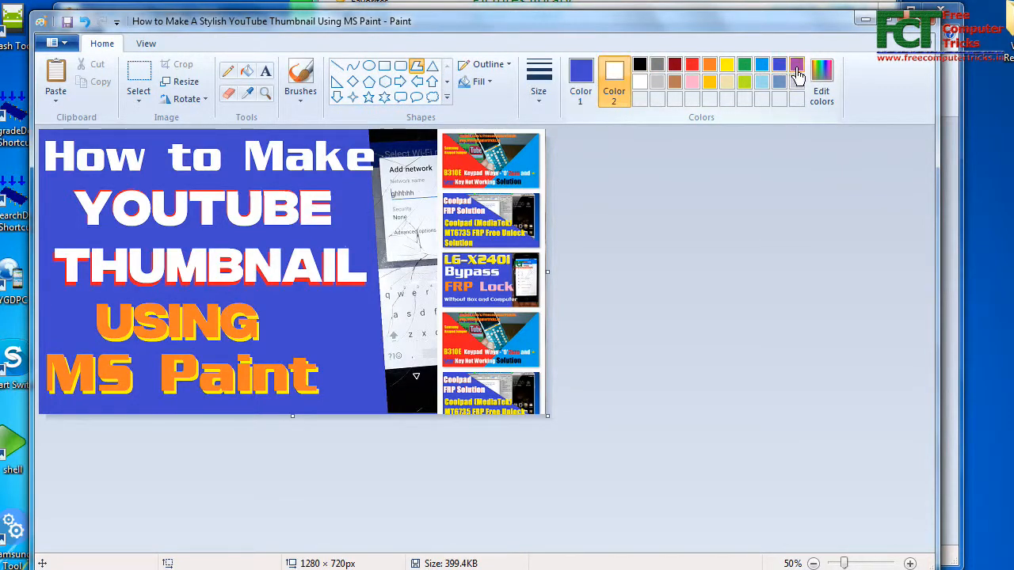
left_click(779, 70)
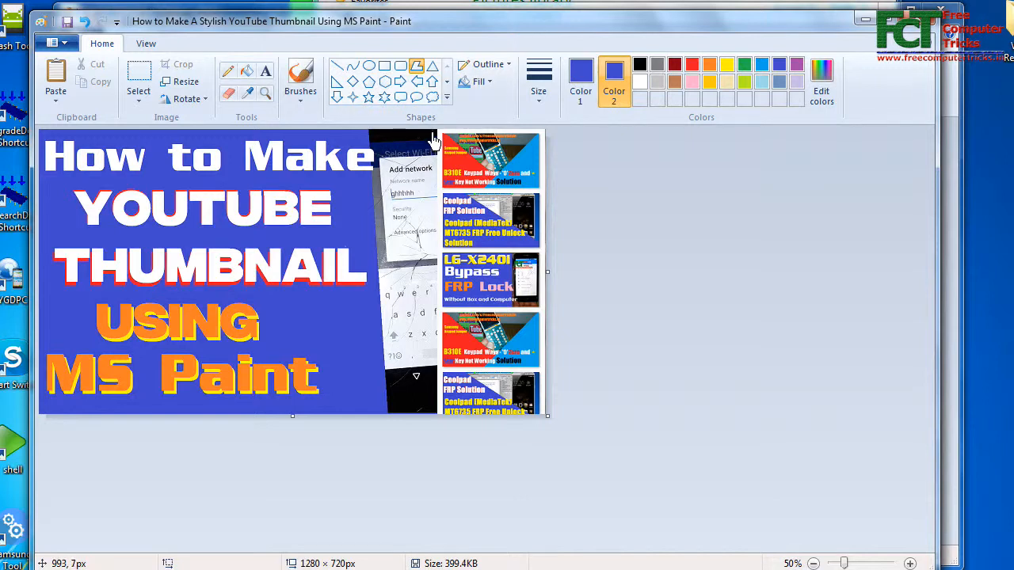
left_click_drag(435, 131, 437, 425)
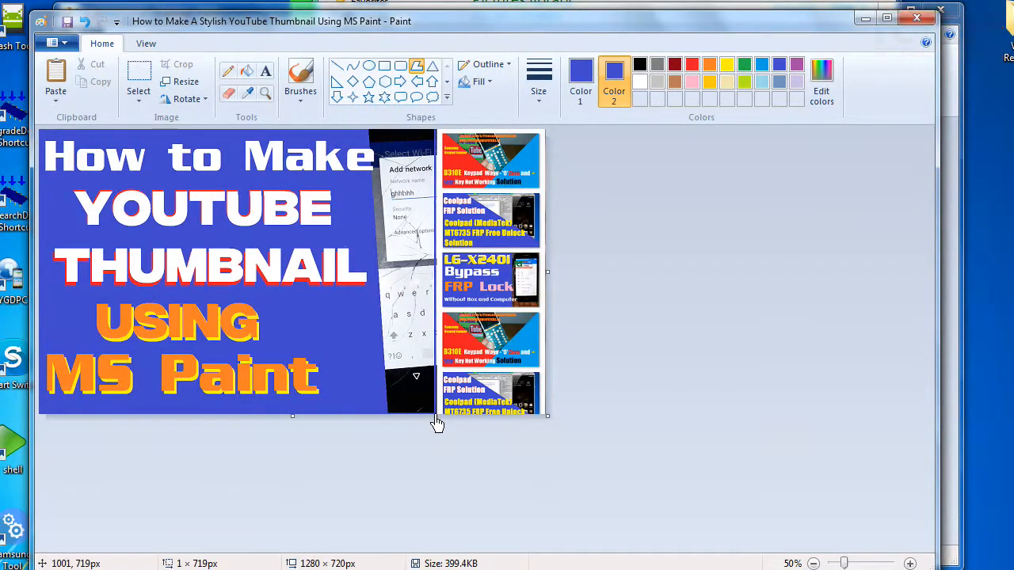
left_click(387, 420)
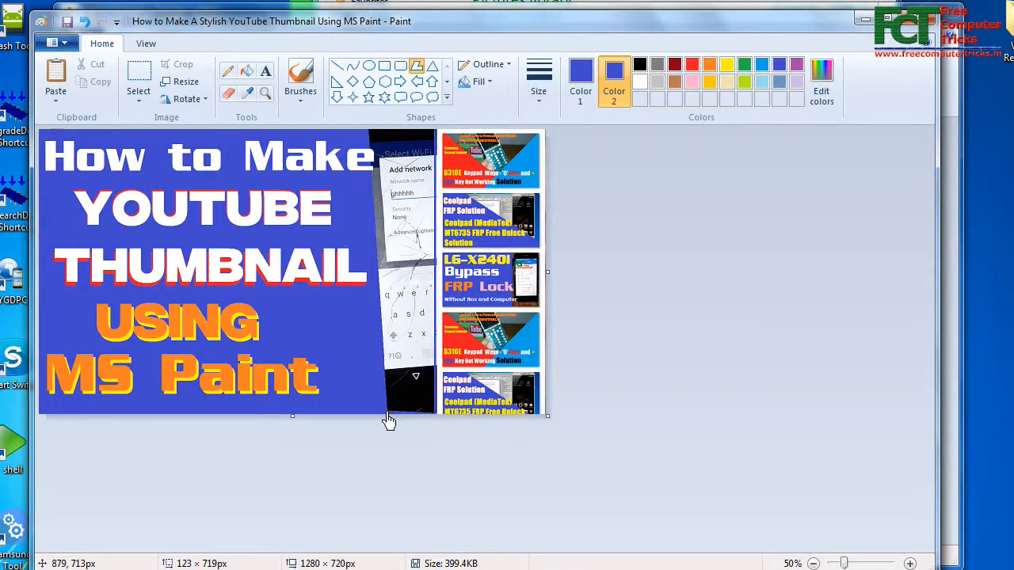
left_click(368, 132)
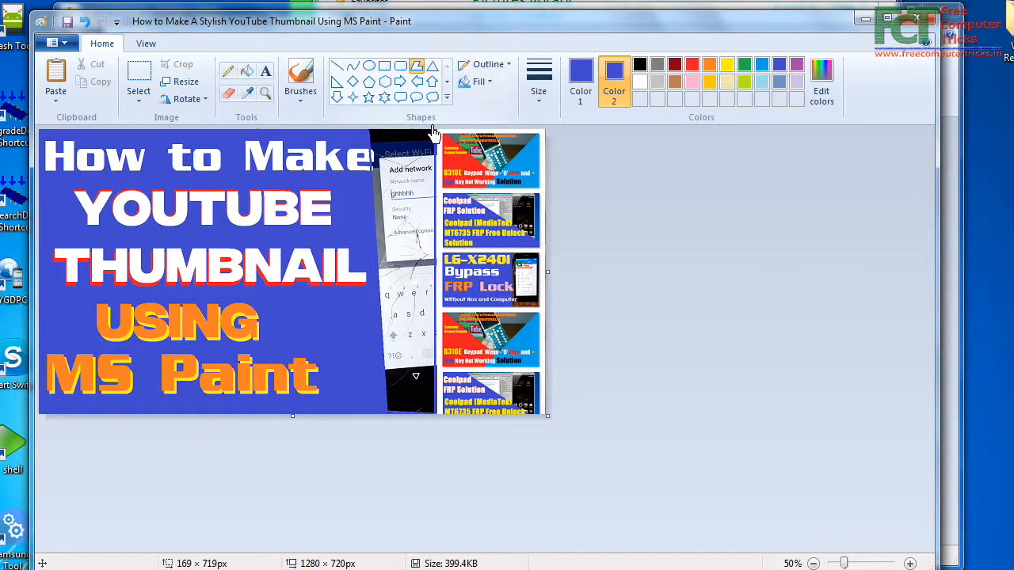
left_click(432, 132)
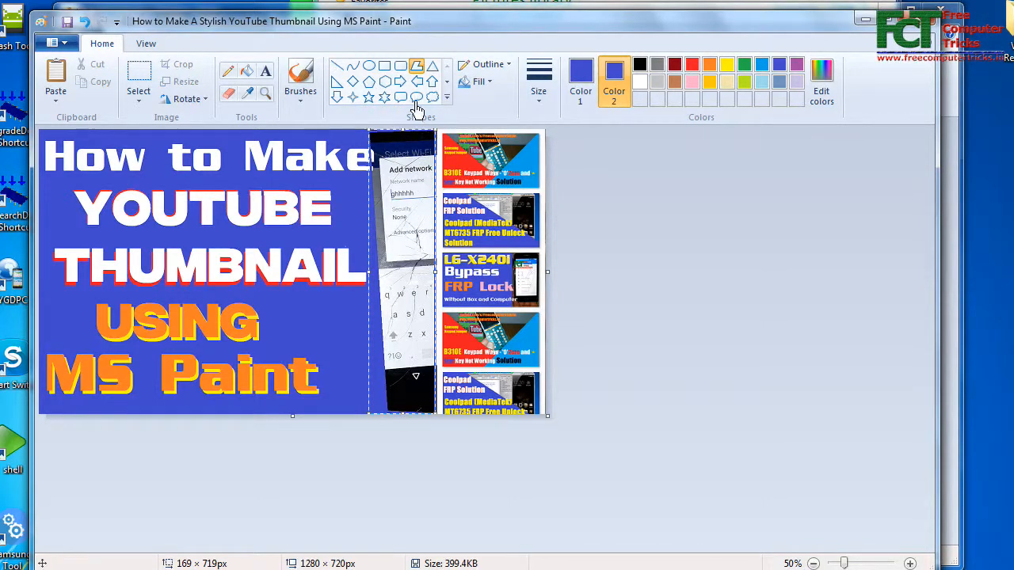
left_click(479, 82)
left_click(491, 123)
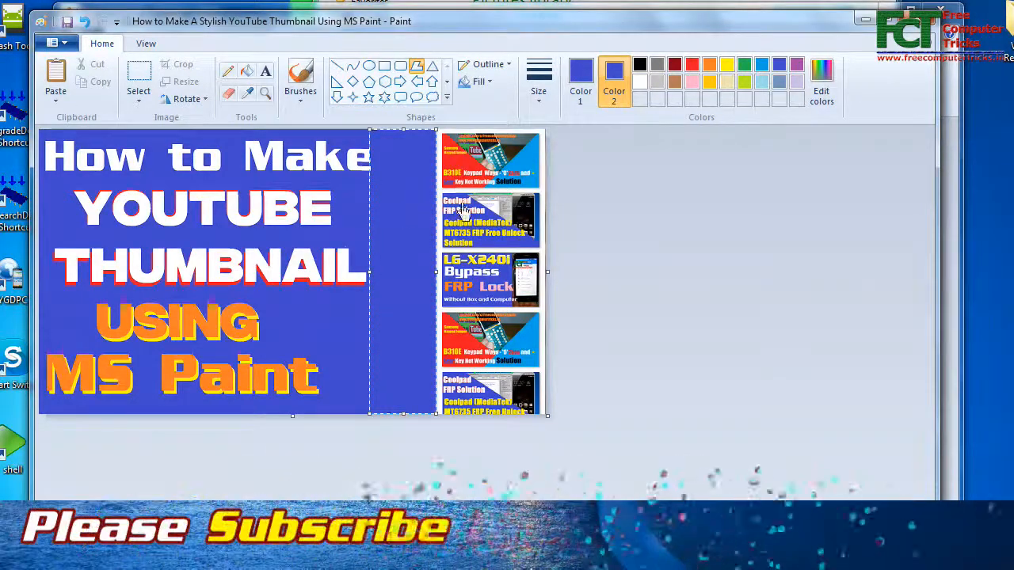
left_click(467, 208)
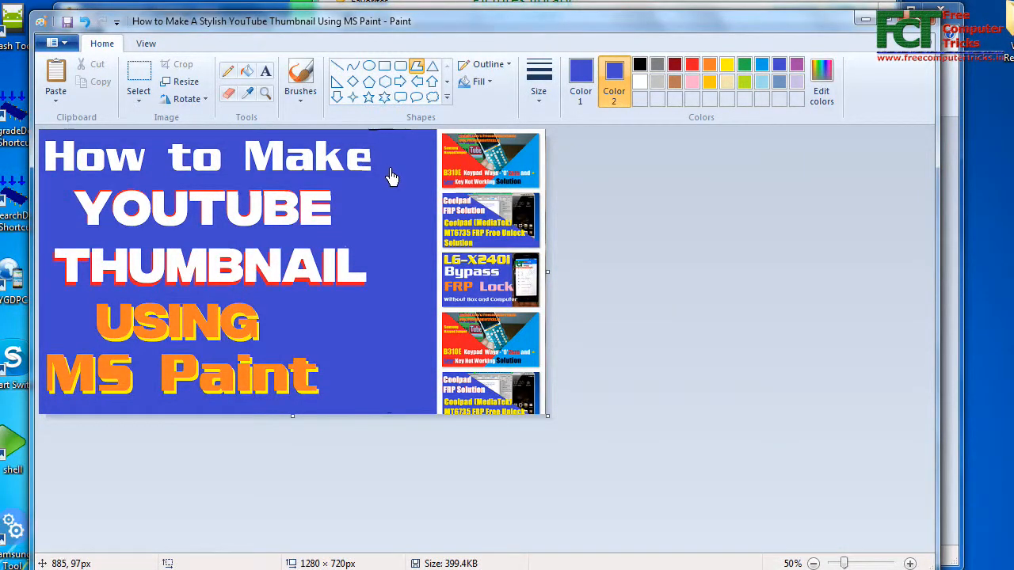
Step: Cover the leftover dark photo edge above the end of "Make" with a solid indigo rectangle
left_click(384, 67)
left_click_drag(358, 141, 412, 140)
left_click(405, 175)
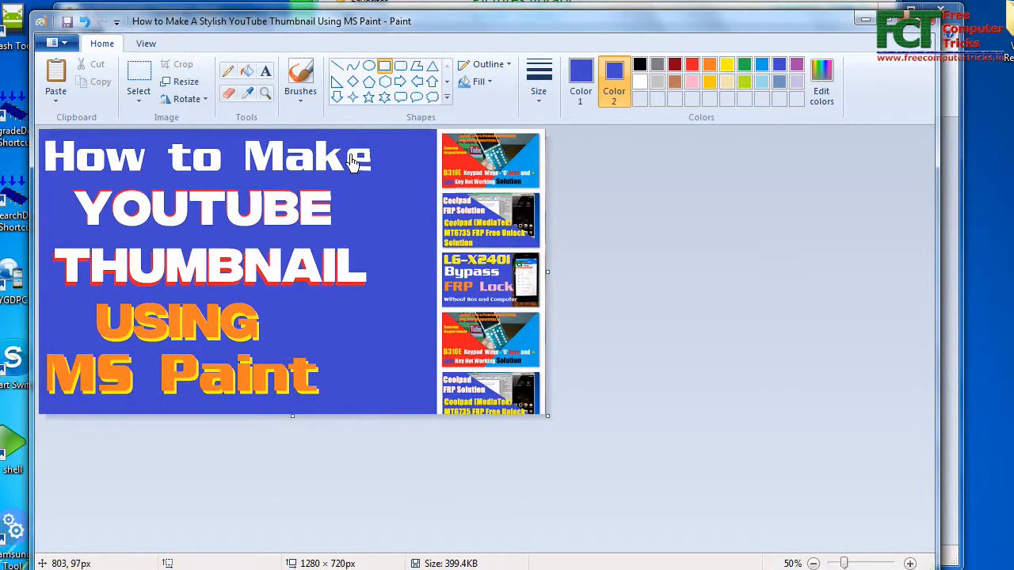
Step: Add a white letter "e" in a new text box over the clipped last letter of "Make"
left_click(266, 73)
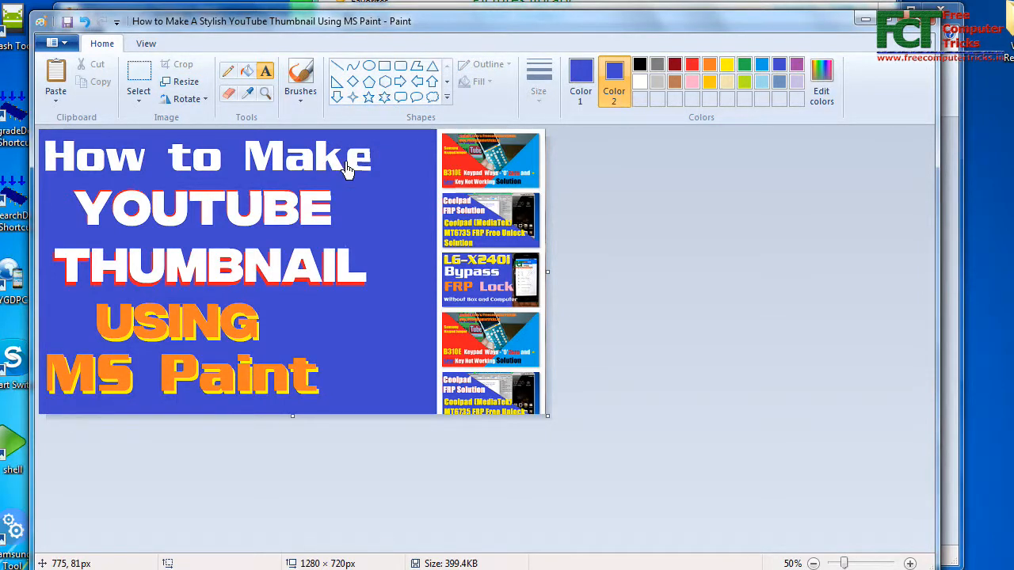
left_click(345, 131)
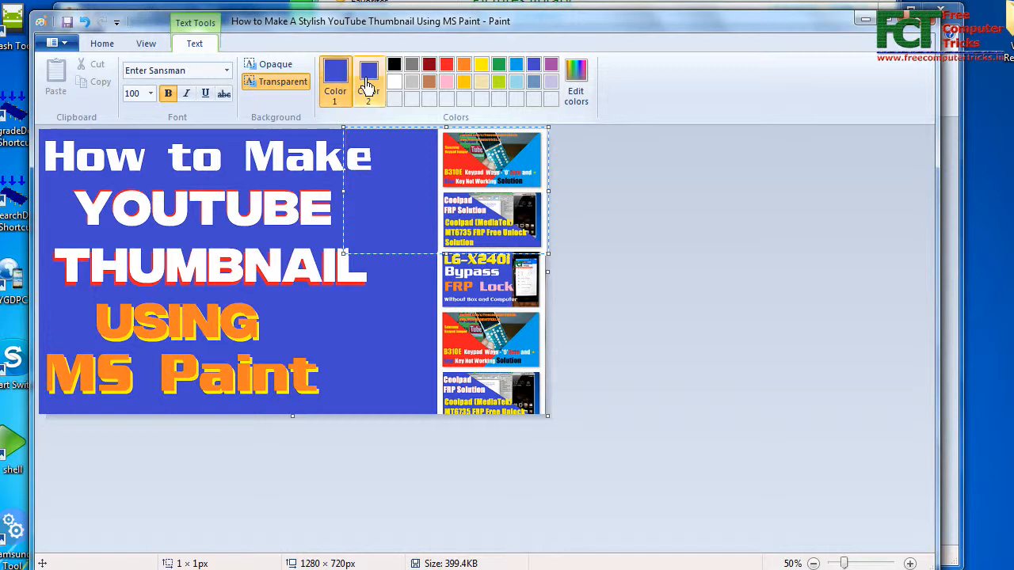
left_click(394, 82)
type("e")
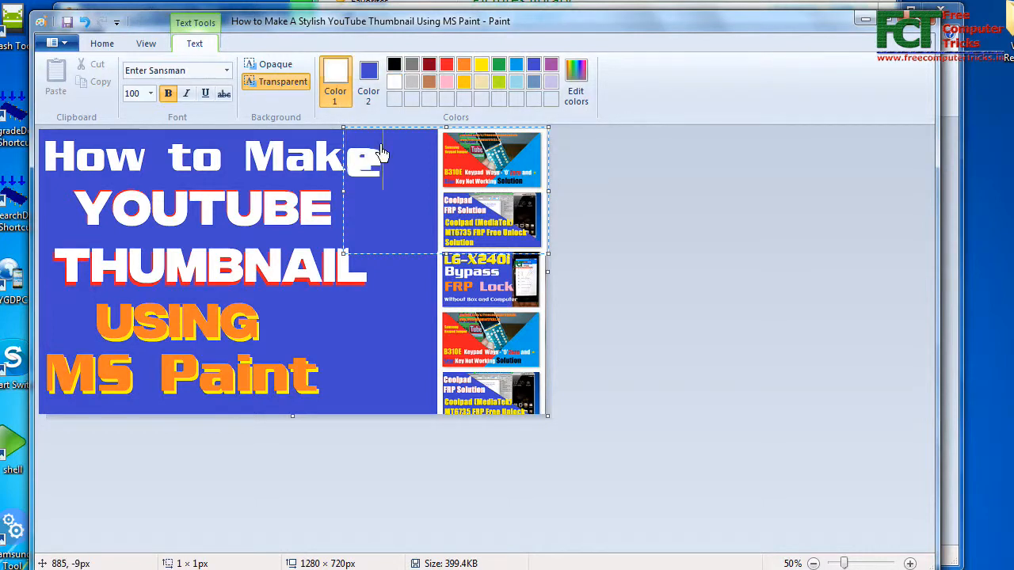
Step: Set the added "e" to font size 80, align it over the clipped letter of "Make", and save the image
left_click(143, 94)
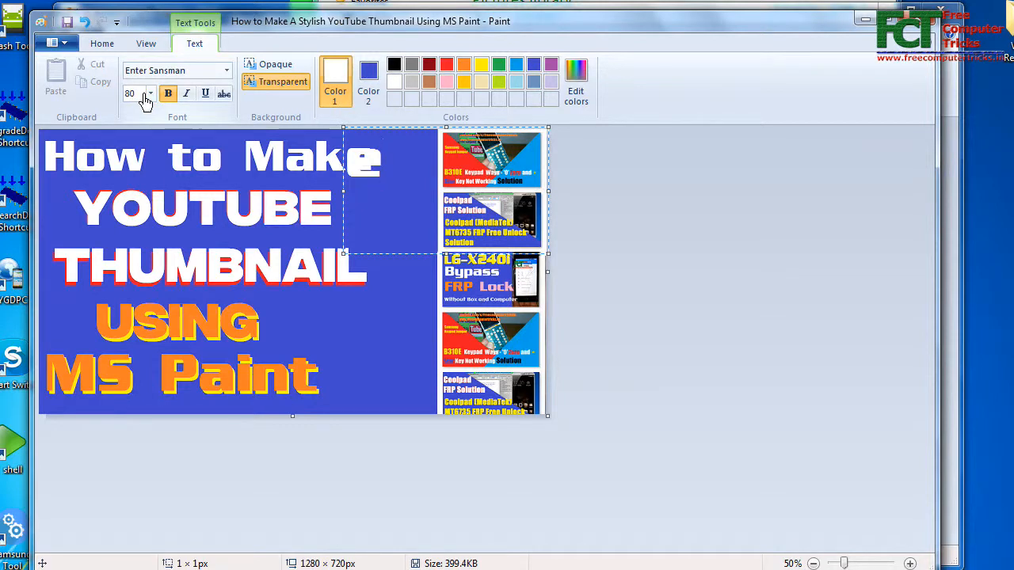
left_click_drag(396, 169, 309, 171)
left_click(143, 98)
key("Return")
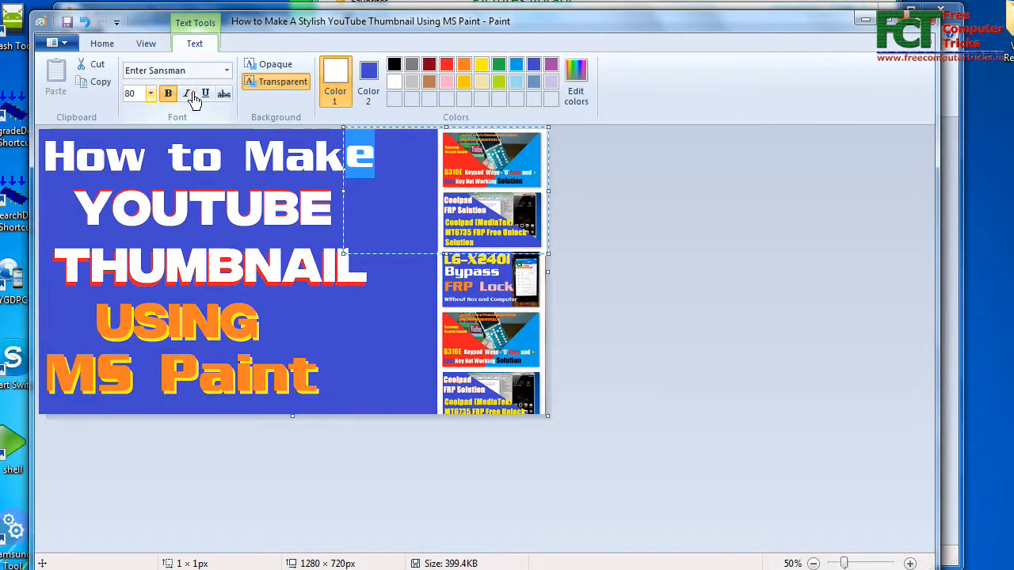
left_click(374, 166)
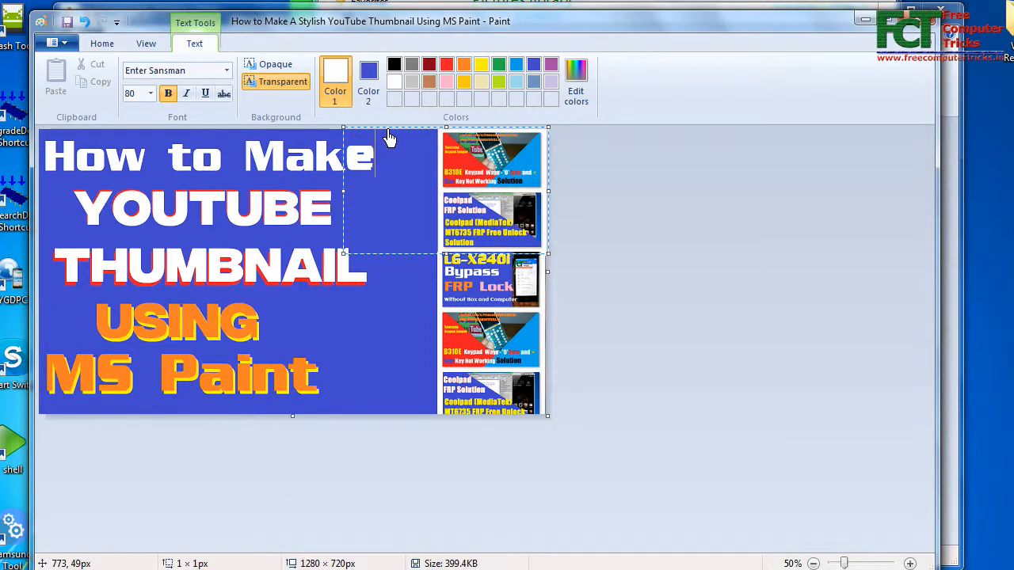
left_click_drag(388, 131, 389, 132)
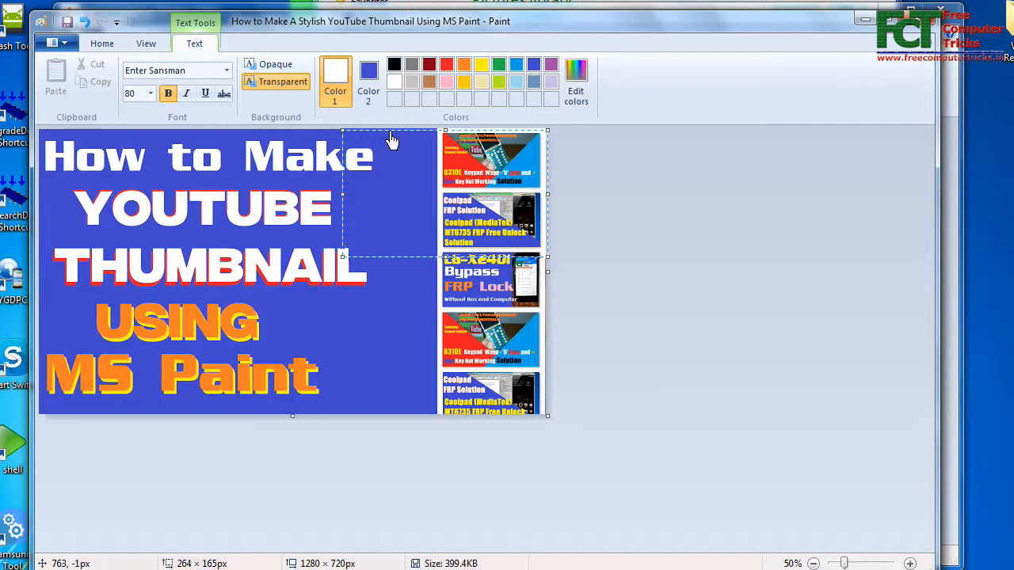
left_click(356, 339)
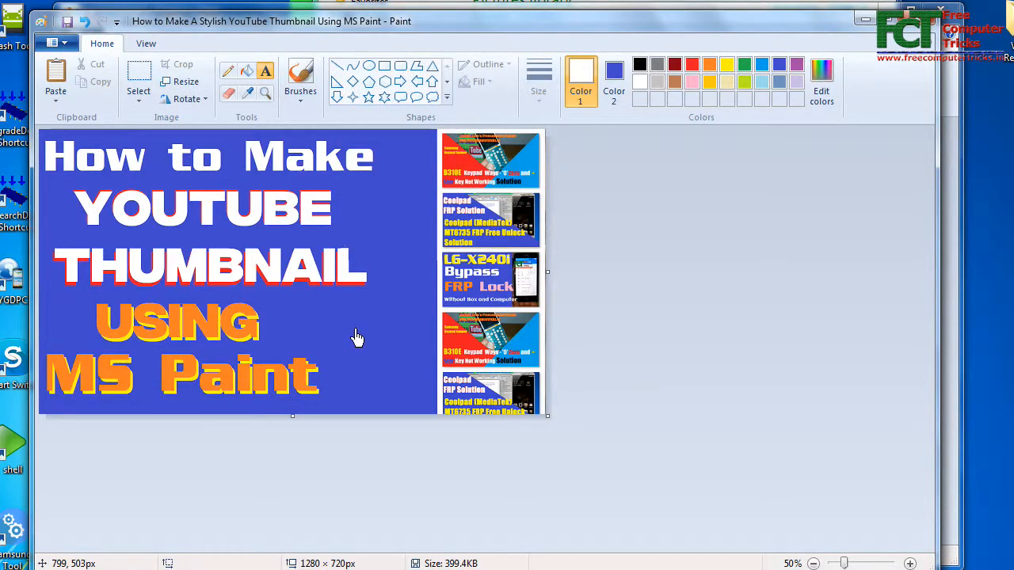
left_click(67, 22)
Step: Draw a solid red rectangle about 1439 × 69 px as a thin bar across the image's bottom edge, overlapping the canvas border
left_click(384, 66)
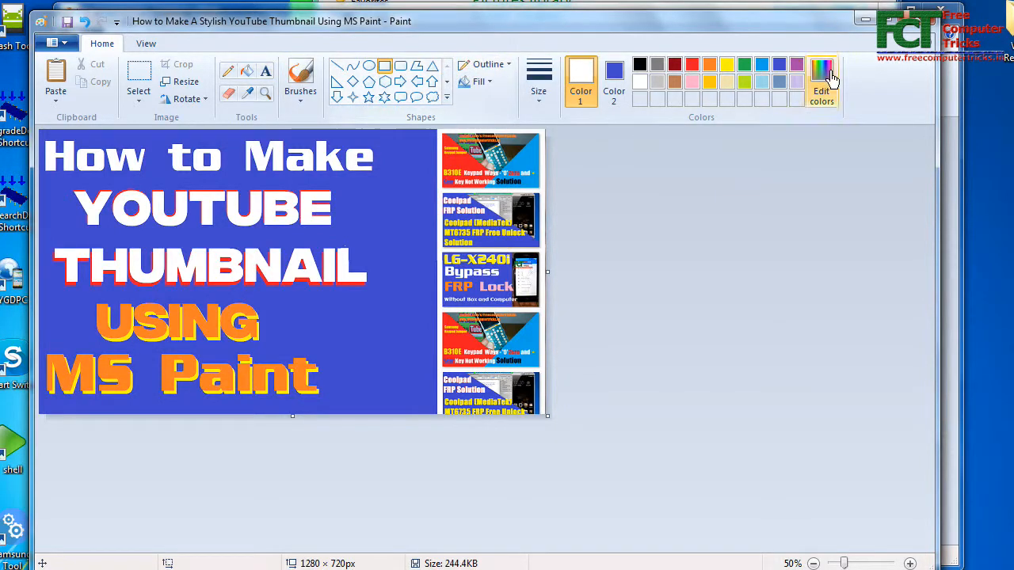
left_click(692, 64)
left_click(614, 79)
left_click(691, 65)
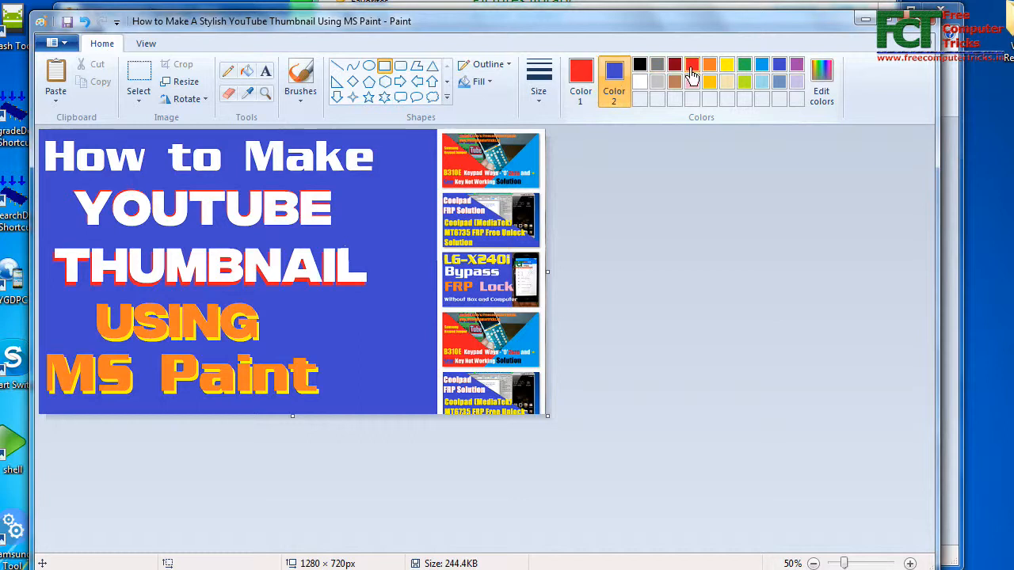
left_click(478, 82)
left_click(487, 123)
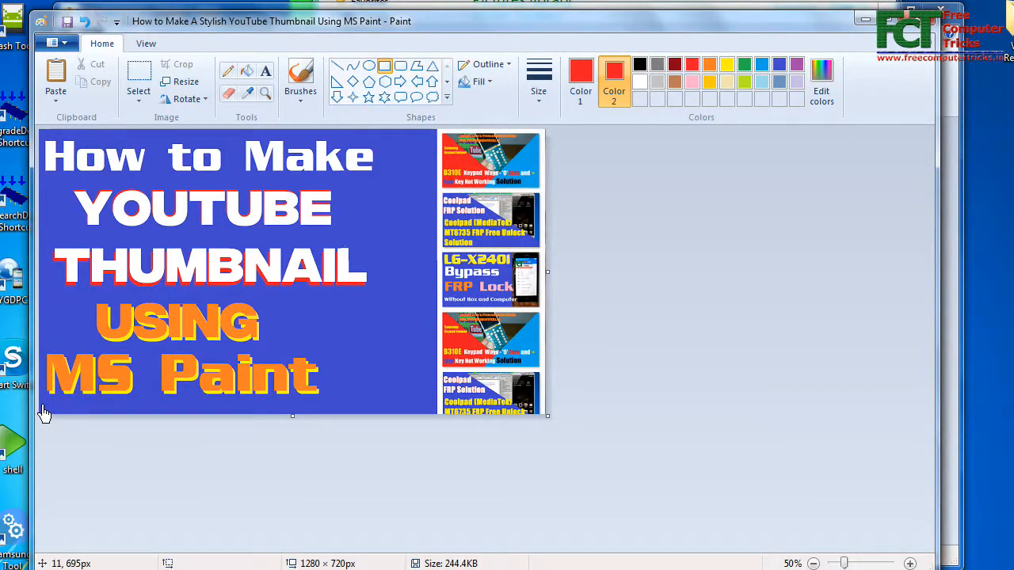
left_click_drag(42, 415, 610, 436)
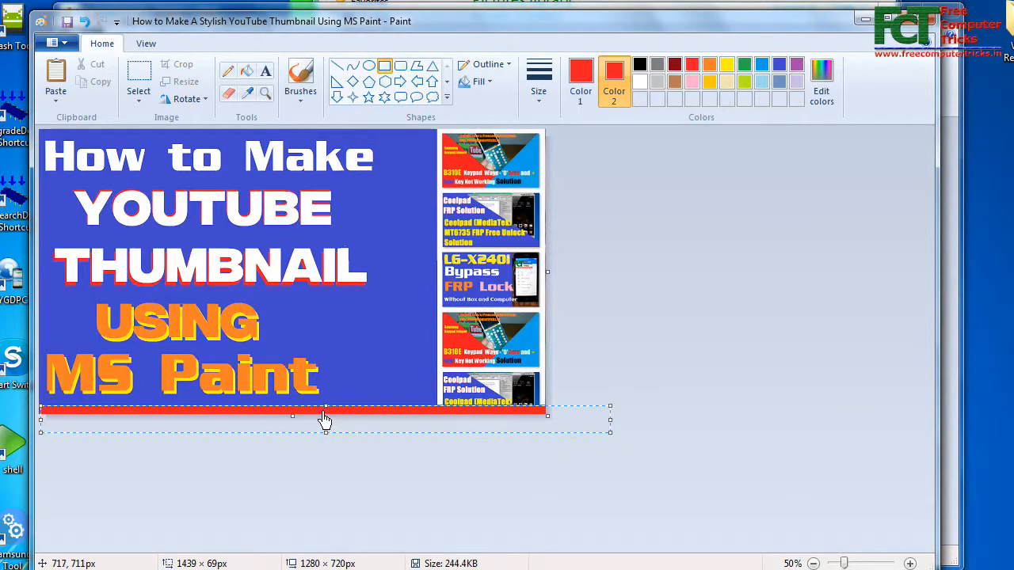
left_click_drag(304, 415, 300, 416)
left_click(686, 314)
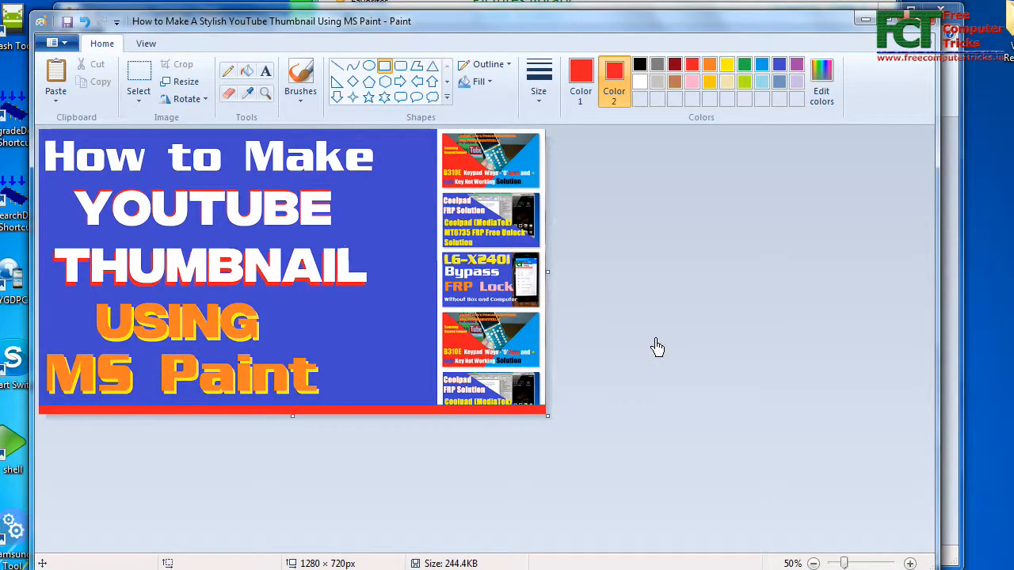